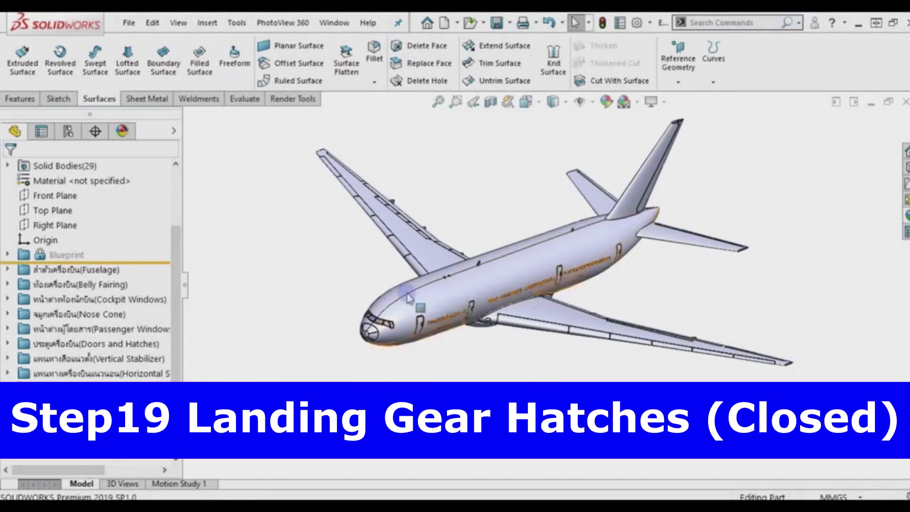
Start Sketch81 on the Top Plane and view the airliner from the Bottom, zoomed onto the nose.
{"action": "left_click", "coordinate": [52, 209]}
{"action": "left_click", "coordinate": [66, 192]}
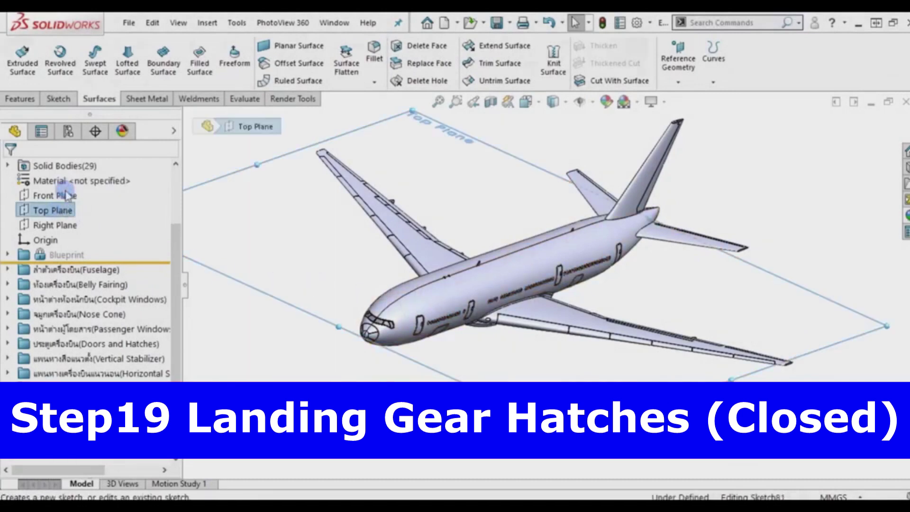
{"action": "left_click", "coordinate": [537, 106]}
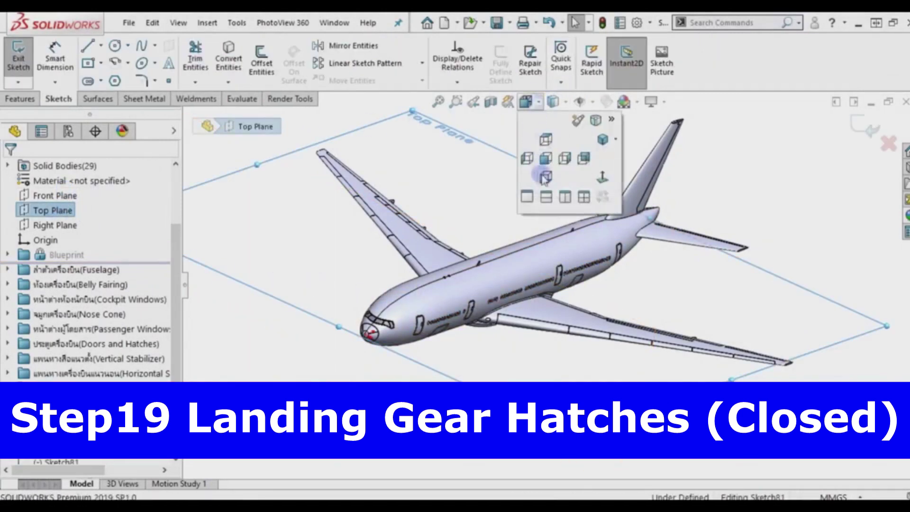
{"action": "left_click", "coordinate": [543, 179]}
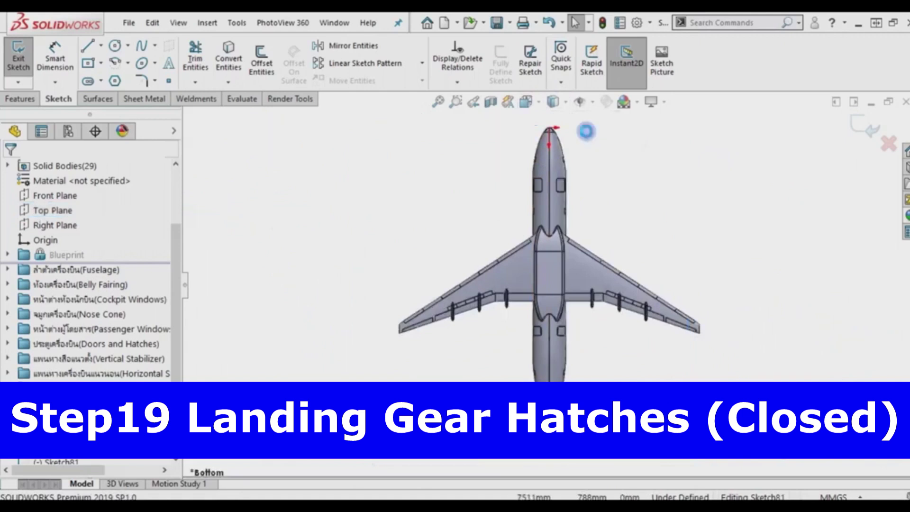
{"action": "scroll", "coordinate": [573, 150], "scroll_direction": "down", "scroll_amount": 2}
{"action": "scroll", "coordinate": [561, 164], "scroll_direction": "down", "scroll_amount": 3}
{"action": "scroll", "coordinate": [547, 183], "scroll_direction": "down", "scroll_amount": 3}
{"action": "scroll", "coordinate": [544, 183], "scroll_direction": "up", "scroll_amount": 1}
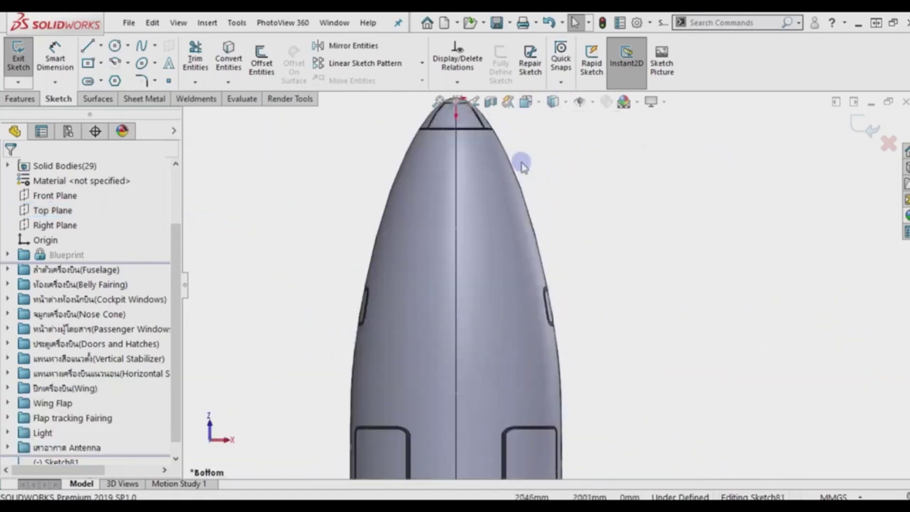
{"action": "scroll", "coordinate": [530, 190], "scroll_direction": "up", "scroll_amount": 1}
{"action": "scroll", "coordinate": [474, 184], "scroll_direction": "up", "scroll_amount": 2}
Draw a centre-point rectangle on the fuselage centreline under the nose.
{"action": "left_click", "coordinate": [88, 62]}
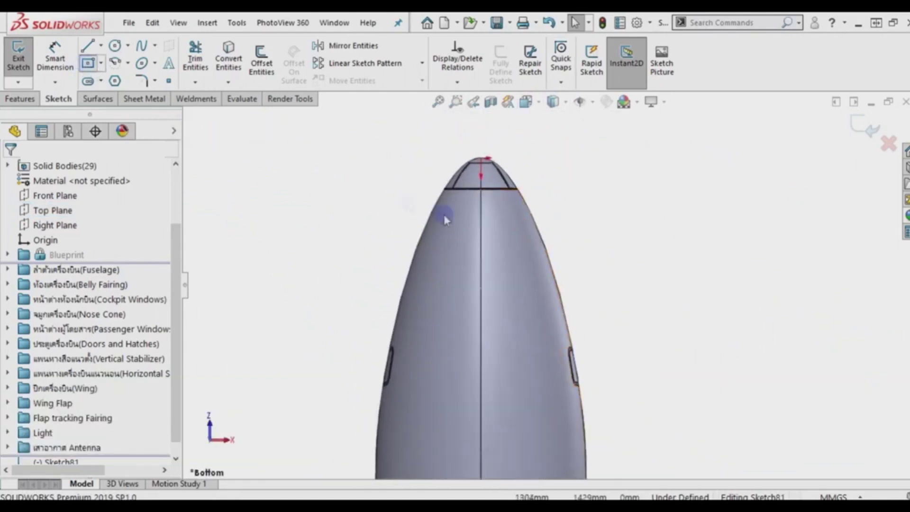
{"action": "left_click", "coordinate": [480, 279]}
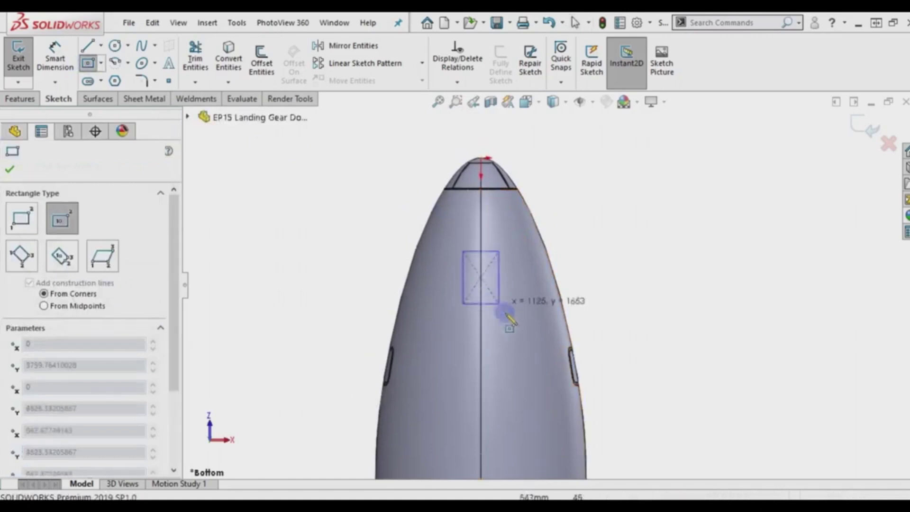
{"action": "left_click", "coordinate": [506, 328]}
{"action": "right_click", "coordinate": [356, 184]}
{"action": "left_click", "coordinate": [387, 192]}
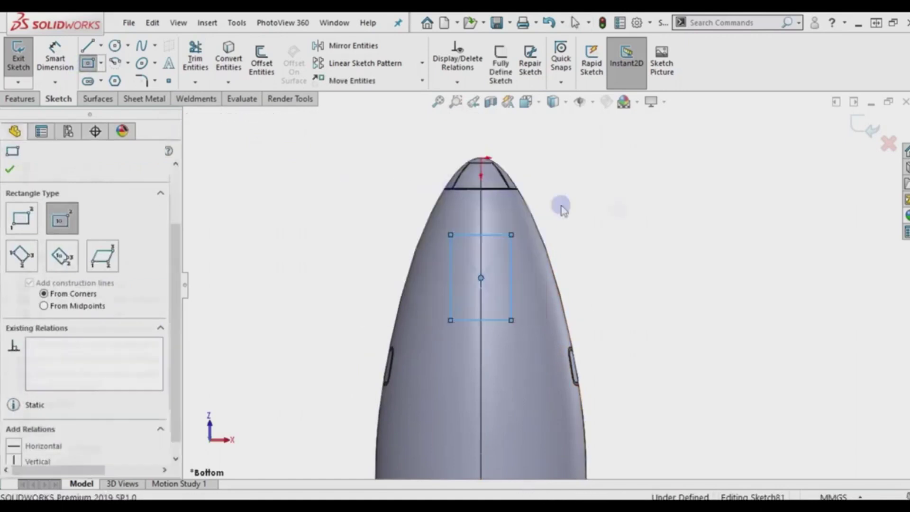
Dimension the rectangle's top edge 4200 back from the nose tip.
{"action": "left_click", "coordinate": [56, 47]}
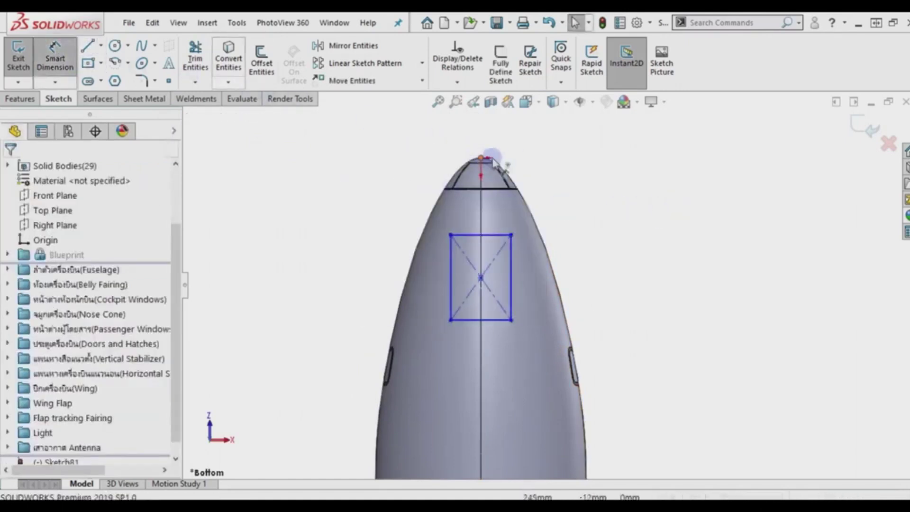
{"action": "left_click", "coordinate": [481, 159]}
{"action": "left_click", "coordinate": [503, 236]}
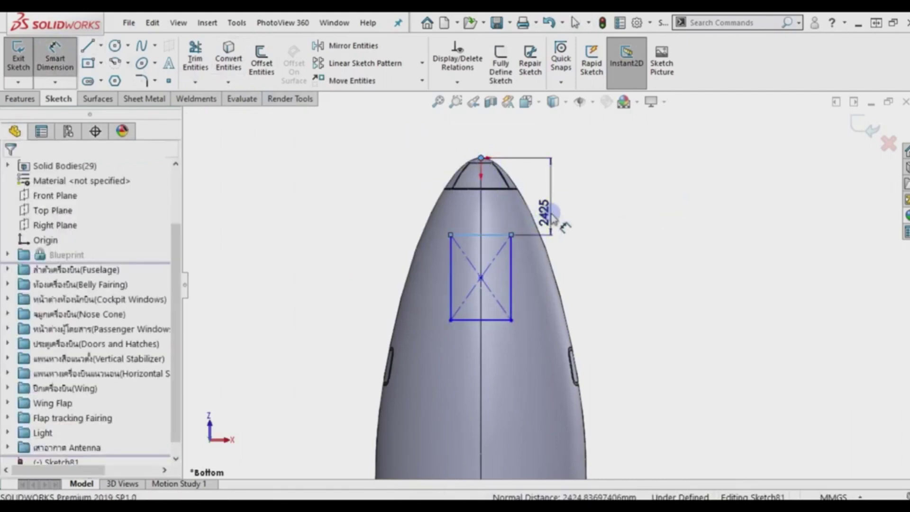
{"action": "left_click", "coordinate": [553, 216]}
{"action": "type", "text": "42"}
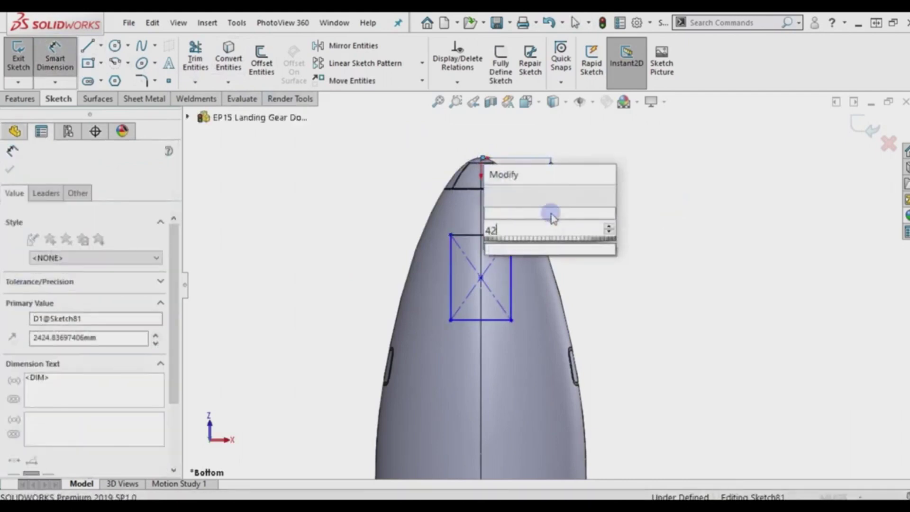
{"action": "type", "text": "00"}
{"action": "key", "text": "Escape"}
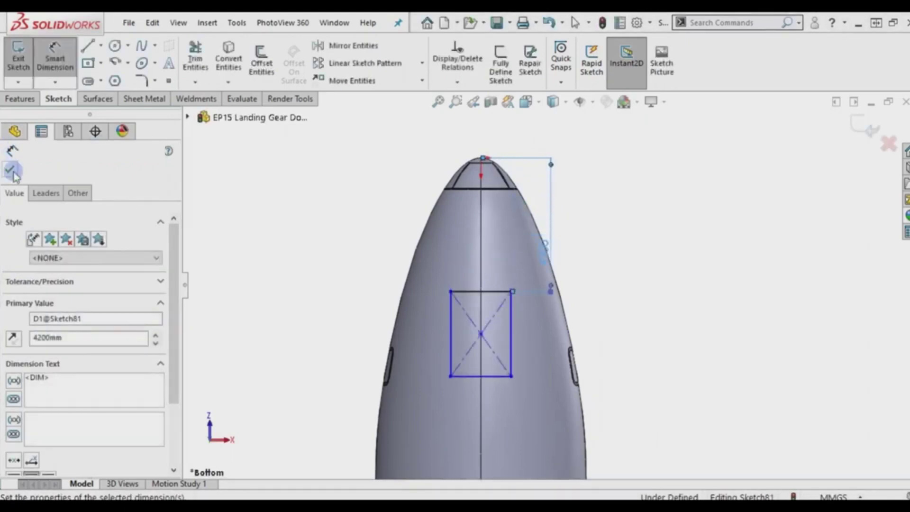
{"action": "left_click", "coordinate": [553, 386]}
{"action": "scroll", "coordinate": [552, 386], "scroll_direction": "down", "scroll_amount": 2}
{"action": "key", "text": "Escape"}
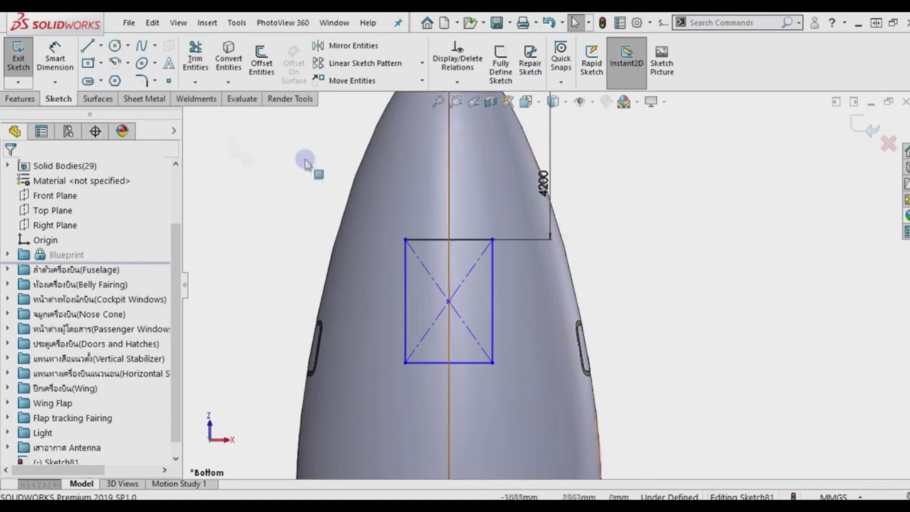
Dimension the rectangle 1600 wide and 1800 long.
{"action": "left_click", "coordinate": [55, 54]}
{"action": "left_click", "coordinate": [468, 240]}
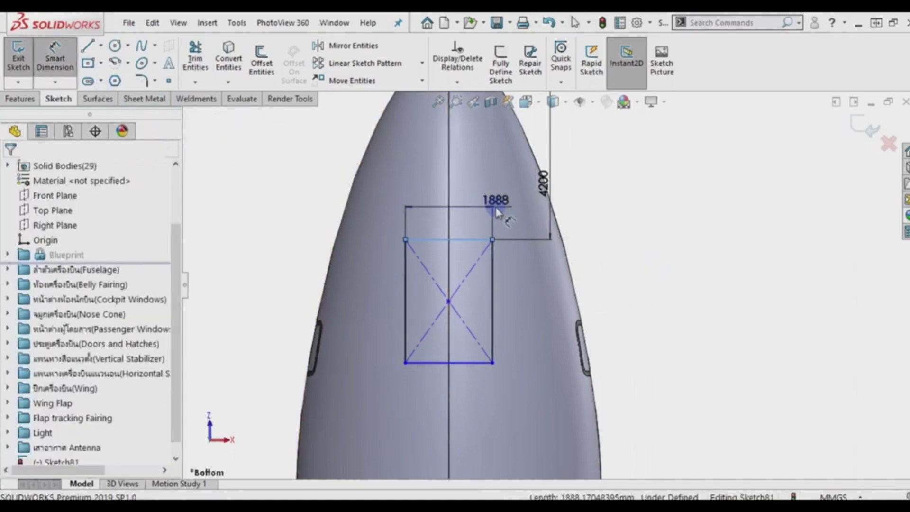
{"action": "left_click", "coordinate": [497, 213]}
{"action": "type", "text": "1600"}
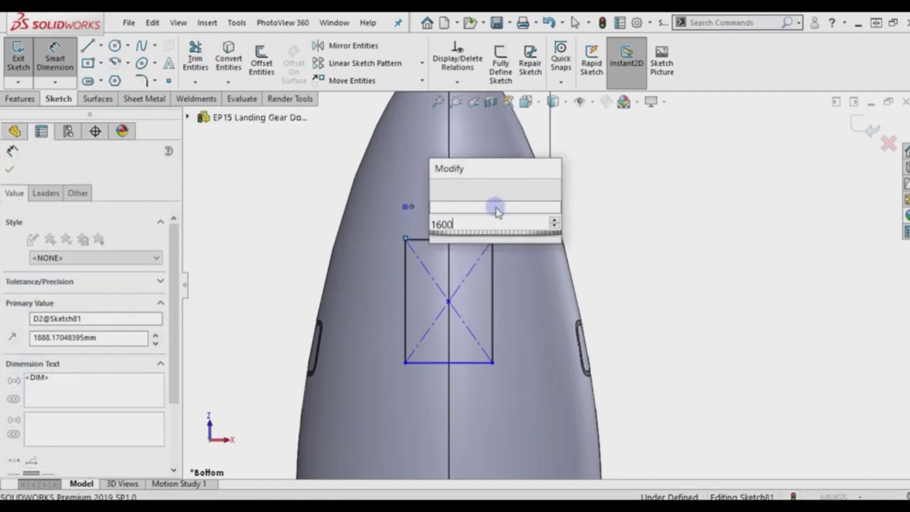
{"action": "key", "text": "Return"}
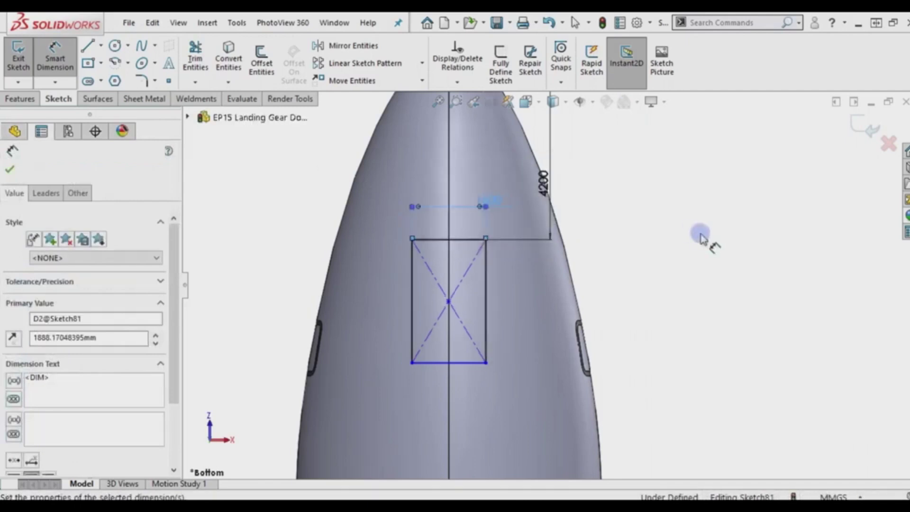
{"action": "left_click", "coordinate": [488, 318]}
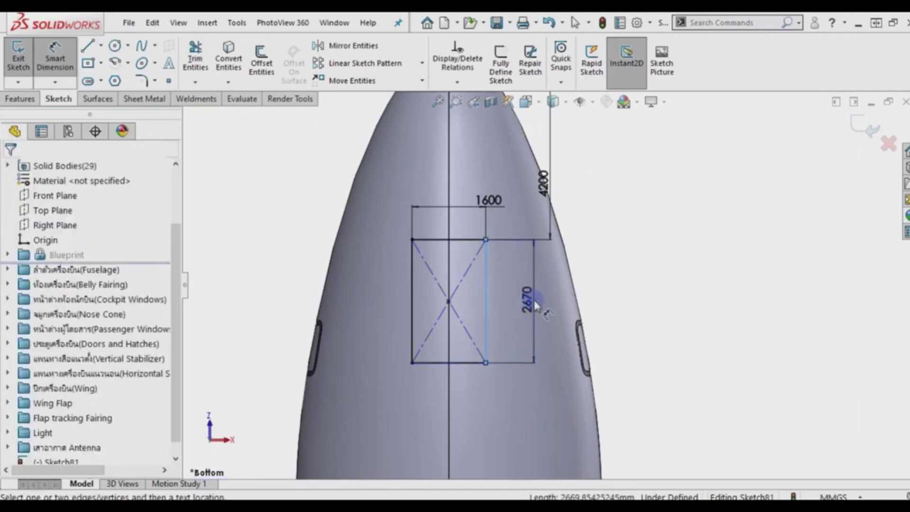
{"action": "left_click", "coordinate": [535, 305]}
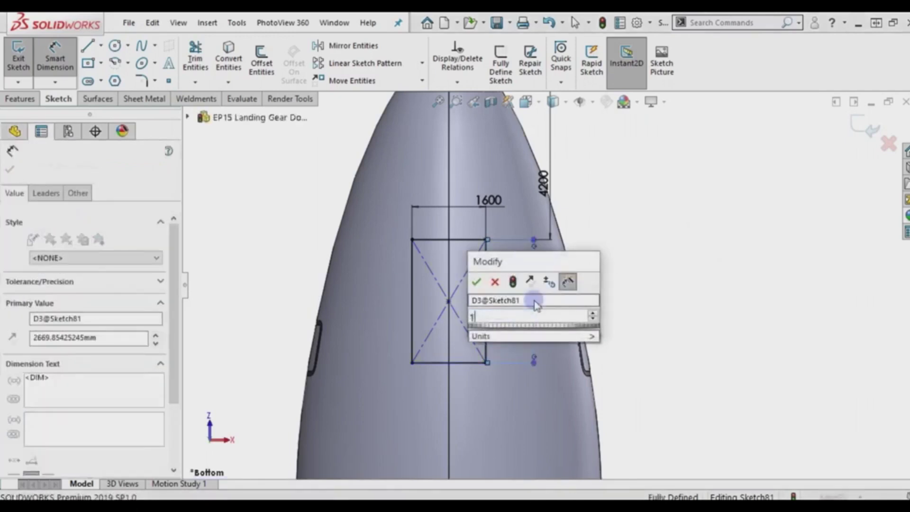
{"action": "type", "text": "1800"}
{"action": "key", "text": "Return"}
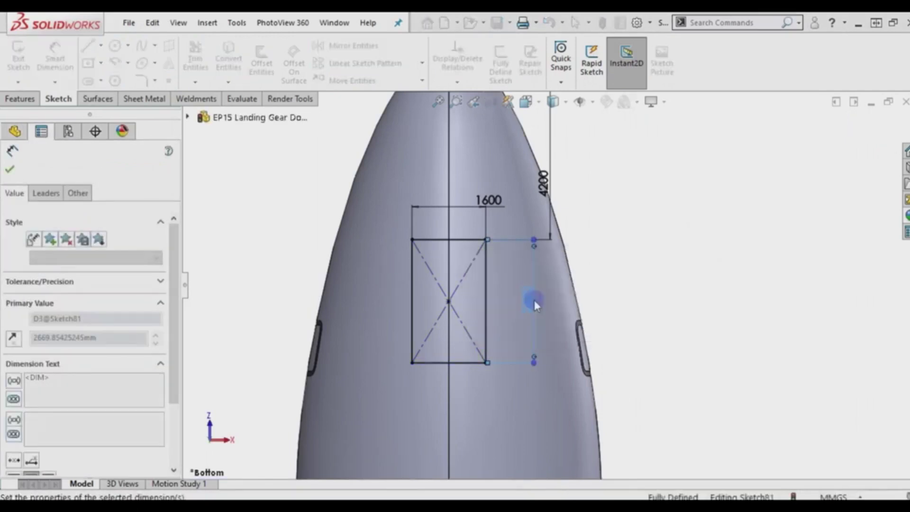
{"action": "left_click", "coordinate": [678, 256]}
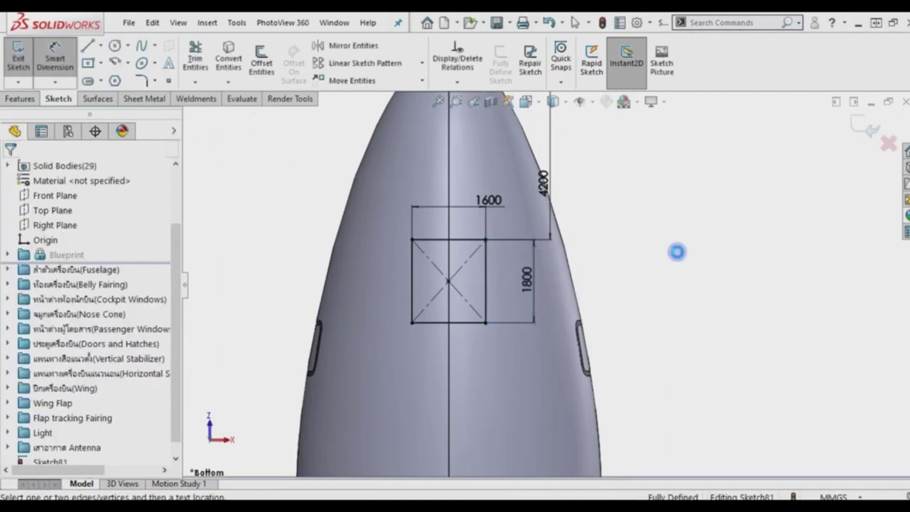
{"action": "scroll", "coordinate": [540, 283], "scroll_direction": "down", "scroll_amount": 2}
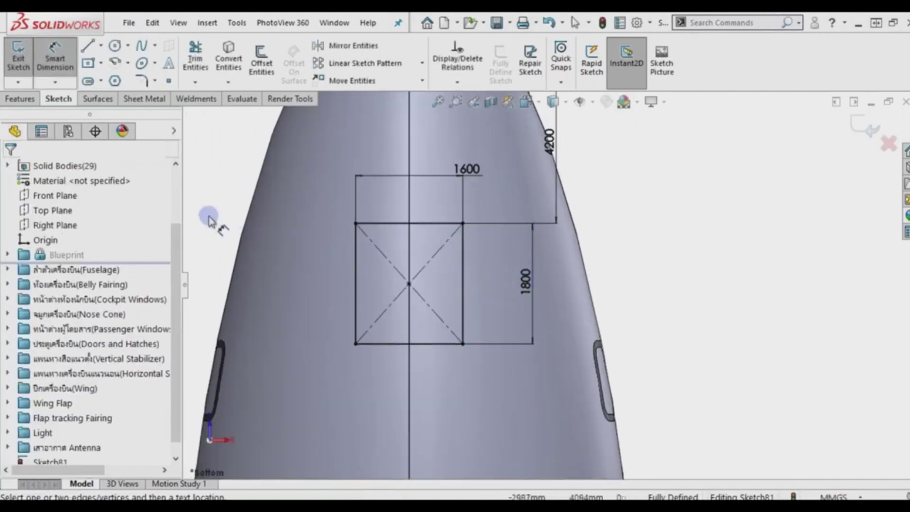
{"action": "scroll", "coordinate": [208, 219], "scroll_direction": "down", "scroll_amount": 2}
Offset the rectangle outline 50 mm inward.
{"action": "left_click", "coordinate": [261, 67]}
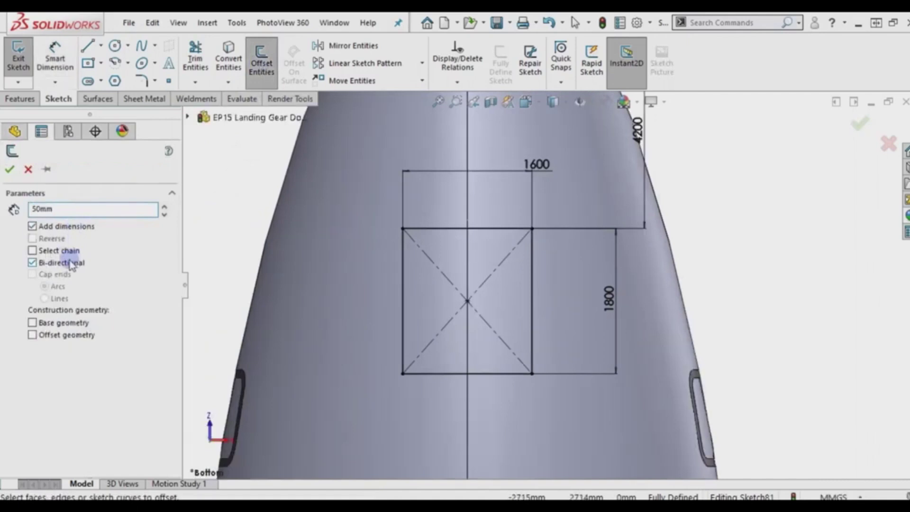
{"action": "left_click", "coordinate": [403, 286]}
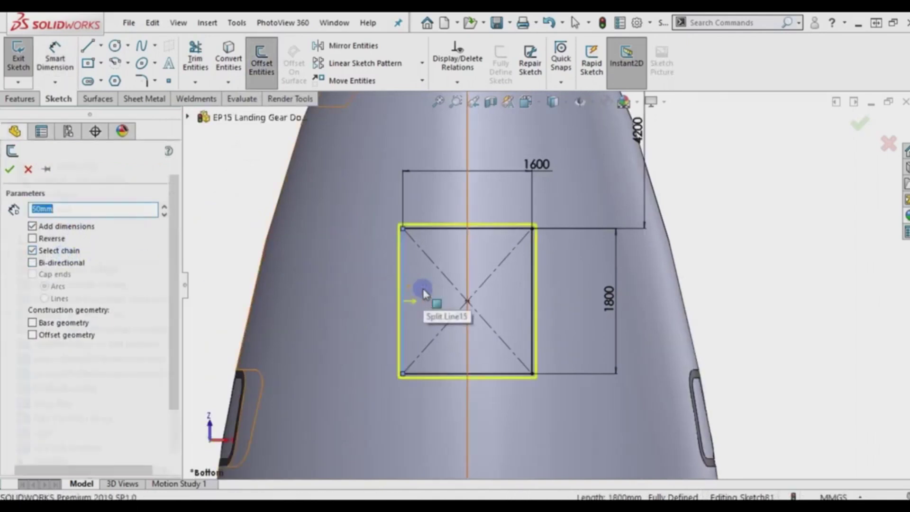
{"action": "left_click", "coordinate": [417, 300]}
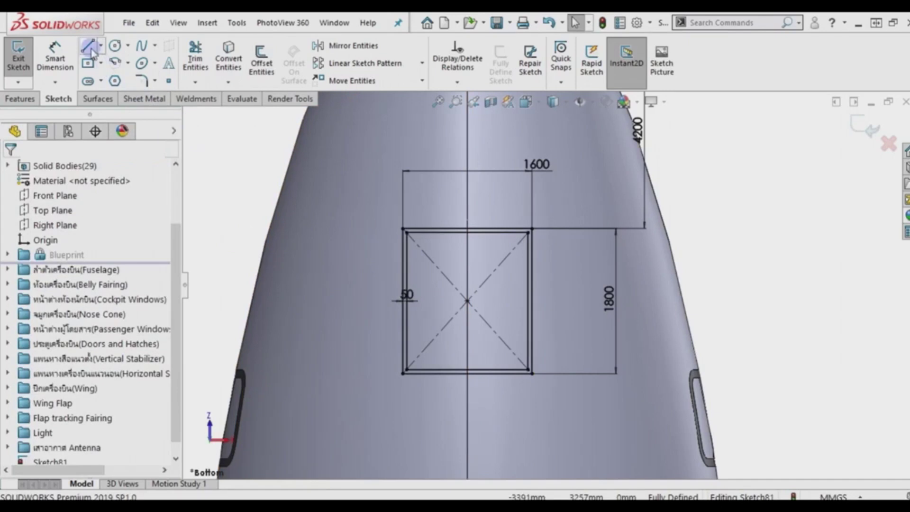
Draw a vertical centre line between edge midpoints and offset it 50 mm bi-directionally.
{"action": "left_click", "coordinate": [467, 229]}
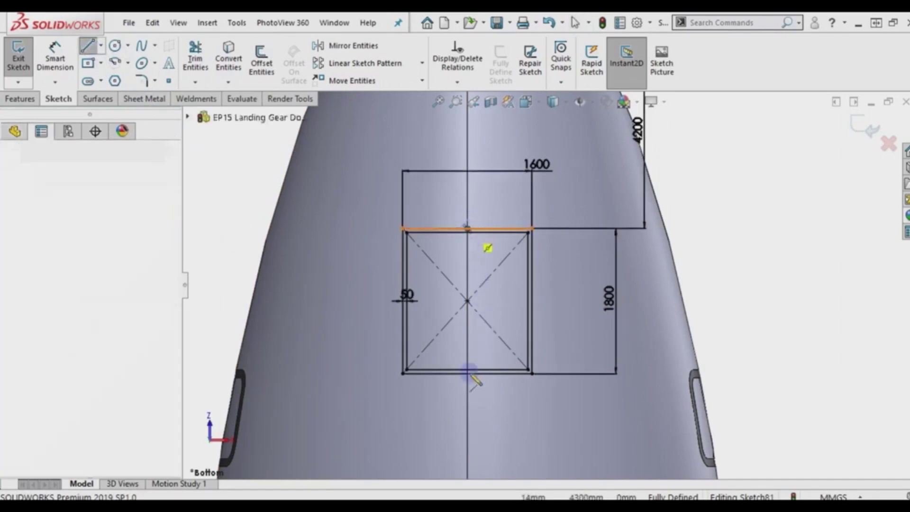
{"action": "left_click", "coordinate": [467, 372]}
{"action": "right_click", "coordinate": [244, 200]}
{"action": "left_click", "coordinate": [251, 210]}
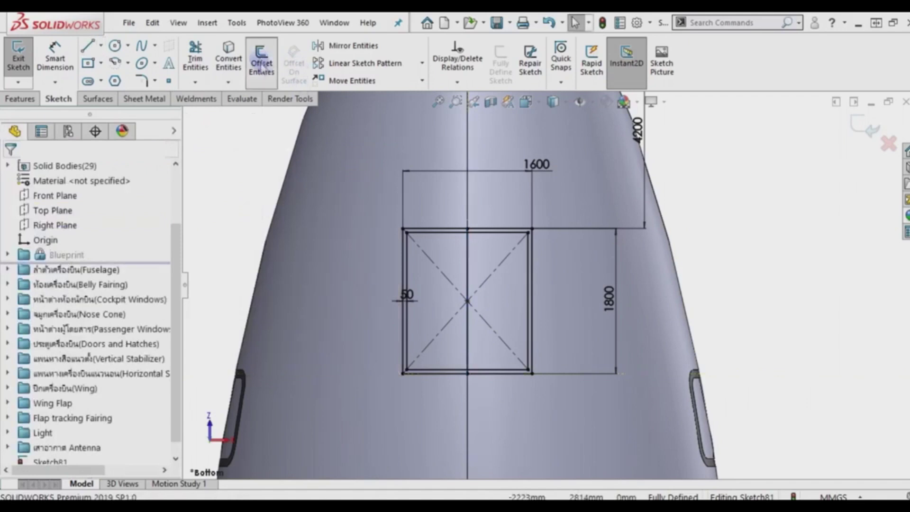
{"action": "left_click", "coordinate": [261, 62]}
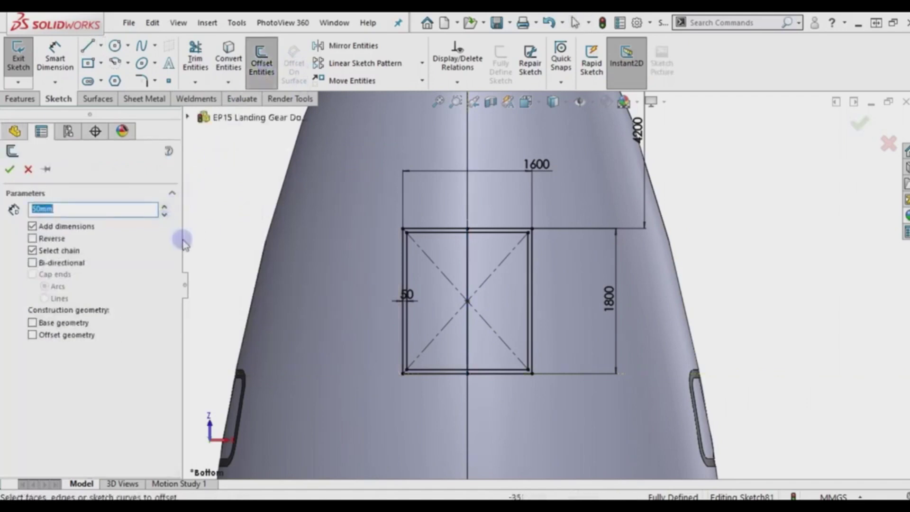
{"action": "left_click", "coordinate": [74, 265]}
{"action": "left_click", "coordinate": [468, 258]}
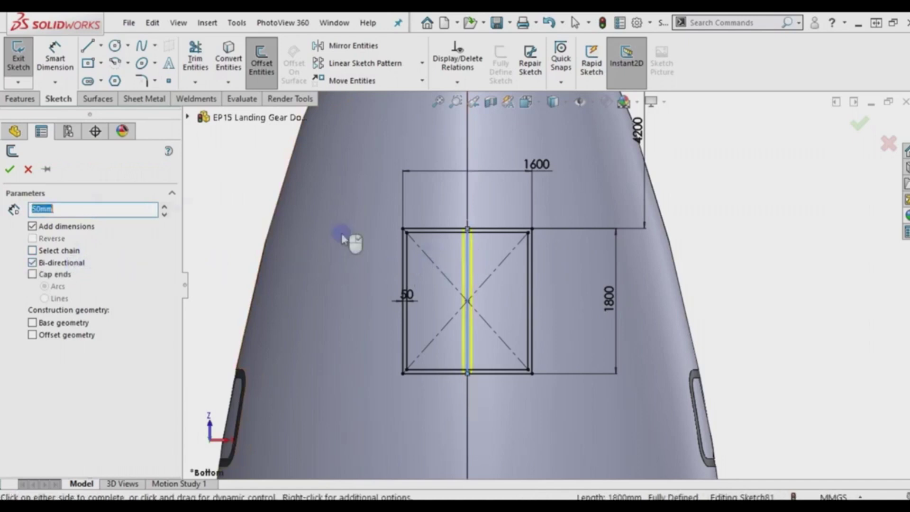
{"action": "left_click", "coordinate": [12, 170]}
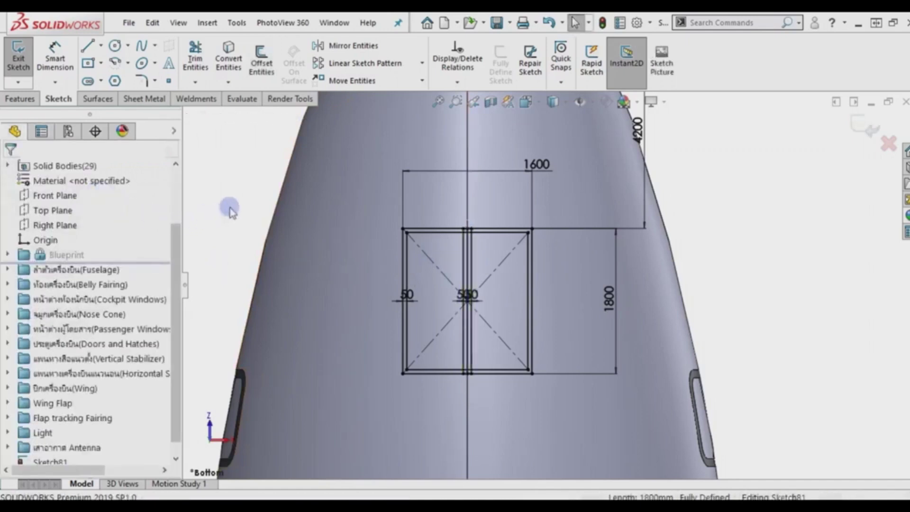
Trim the short line piece between the bottom edges in the centre gap.
{"action": "left_click", "coordinate": [196, 59]}
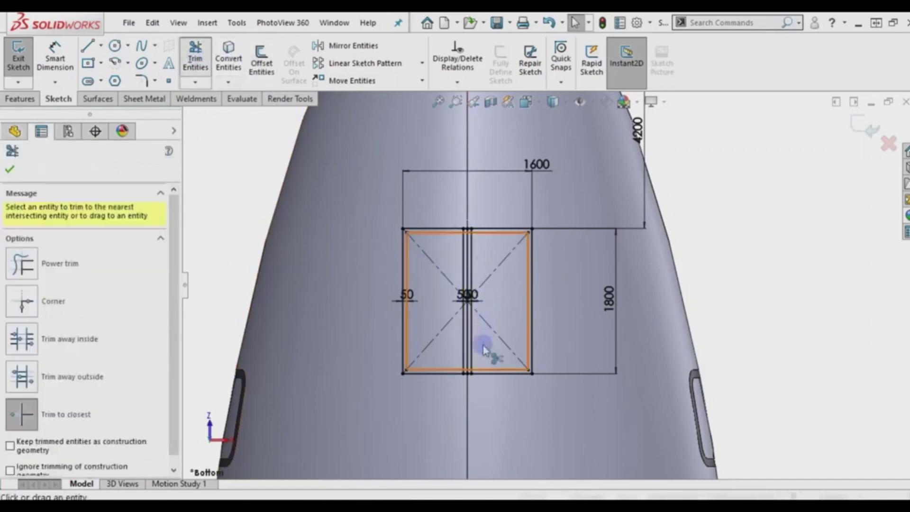
{"action": "scroll", "coordinate": [479, 374], "scroll_direction": "down", "scroll_amount": 5}
{"action": "scroll", "coordinate": [478, 374], "scroll_direction": "down", "scroll_amount": 2}
{"action": "left_click", "coordinate": [469, 345]}
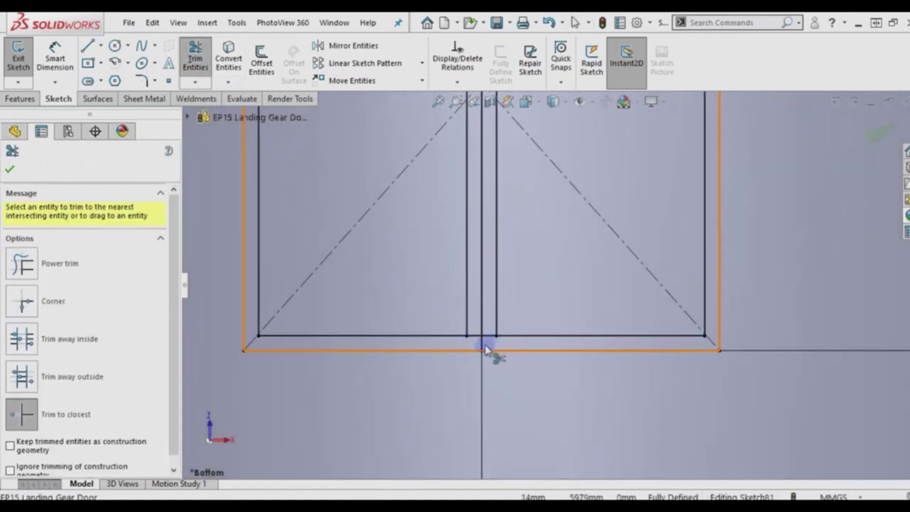
Trim the top edge piece between the two doors and close Trim.
{"action": "scroll", "coordinate": [484, 349], "scroll_direction": "down", "scroll_amount": 2}
{"action": "scroll", "coordinate": [521, 266], "scroll_direction": "up", "scroll_amount": 1}
{"action": "scroll", "coordinate": [540, 198], "scroll_direction": "up", "scroll_amount": 1}
{"action": "scroll", "coordinate": [547, 172], "scroll_direction": "up", "scroll_amount": 2}
{"action": "scroll", "coordinate": [548, 161], "scroll_direction": "up", "scroll_amount": 2}
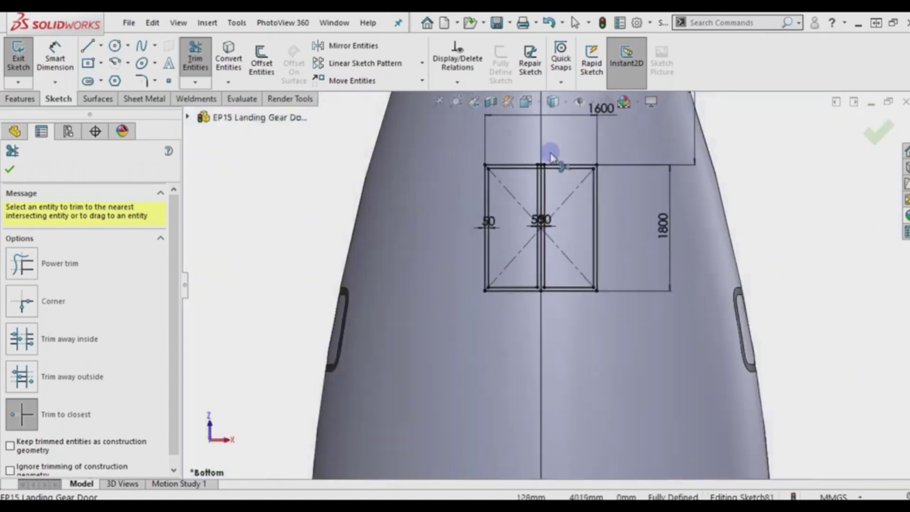
{"action": "scroll", "coordinate": [540, 189], "scroll_direction": "down", "scroll_amount": 2}
{"action": "scroll", "coordinate": [537, 201], "scroll_direction": "down", "scroll_amount": 3}
{"action": "scroll", "coordinate": [540, 213], "scroll_direction": "down", "scroll_amount": 2}
{"action": "left_click", "coordinate": [540, 222]}
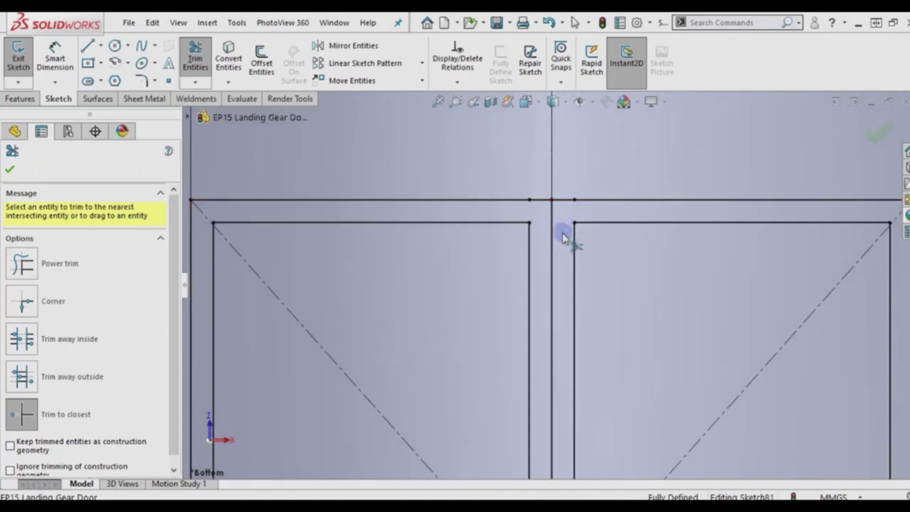
{"action": "scroll", "coordinate": [563, 237], "scroll_direction": "up", "scroll_amount": 2}
{"action": "left_click", "coordinate": [10, 170]}
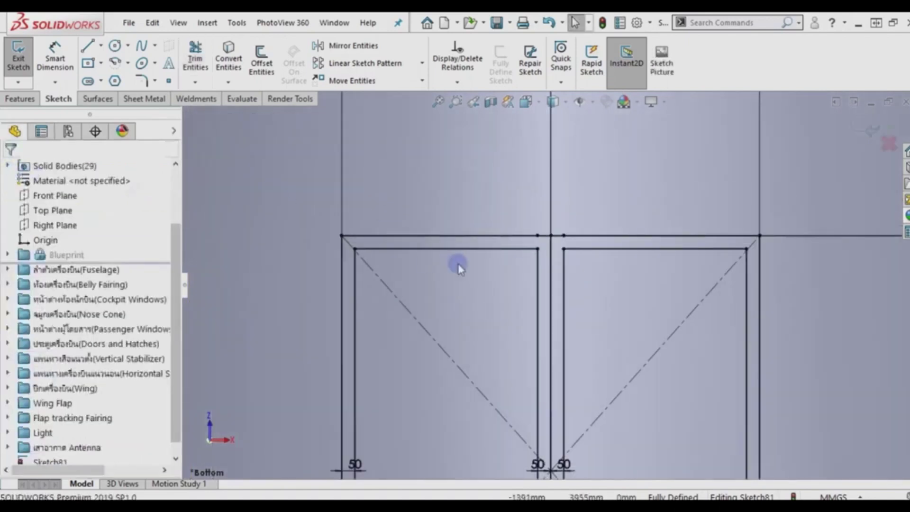
{"action": "scroll", "coordinate": [531, 327], "scroll_direction": "up", "scroll_amount": 3}
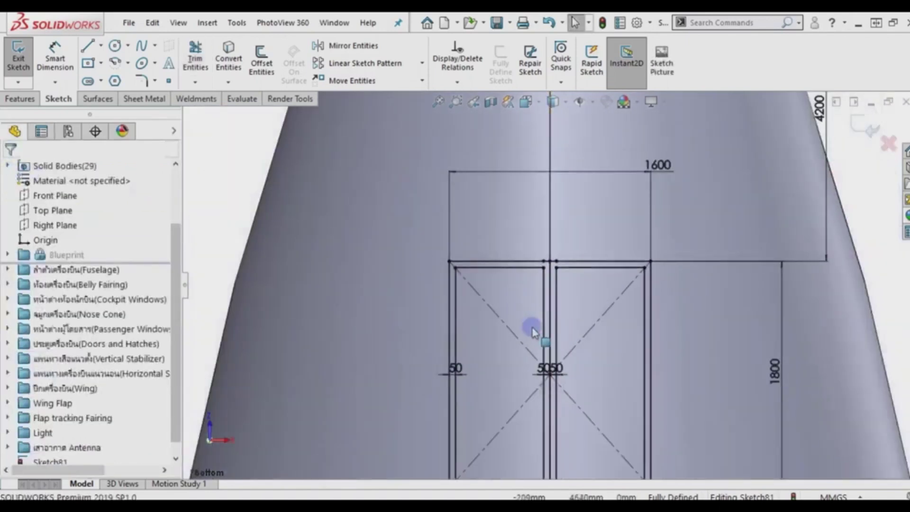
{"action": "scroll", "coordinate": [548, 345], "scroll_direction": "up", "scroll_amount": 2}
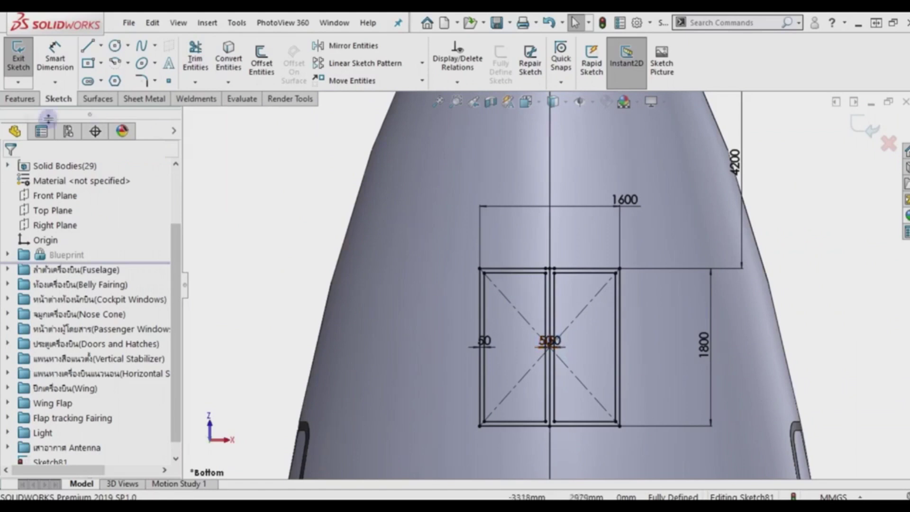
Create a single-direction projection Split Line of the door sketch on both fuselage underside faces.
{"action": "left_click", "coordinate": [19, 99]}
{"action": "left_click", "coordinate": [575, 83]}
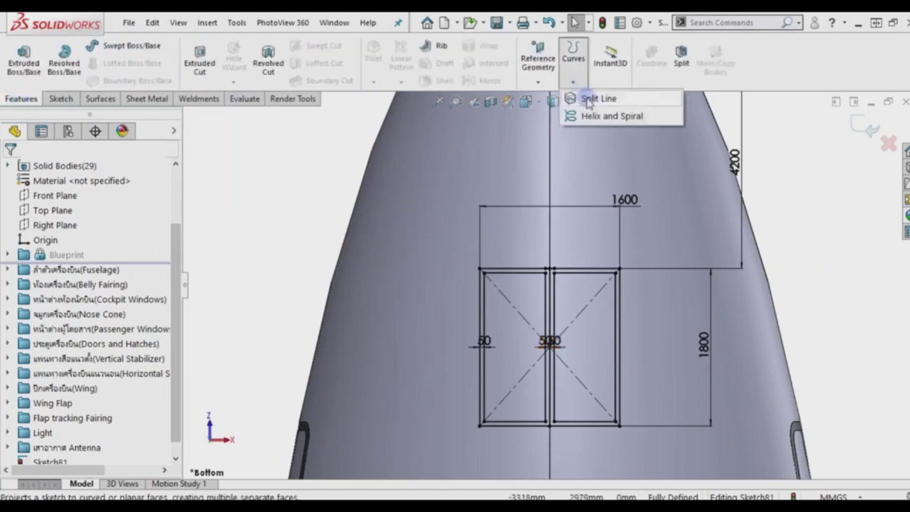
{"action": "left_click", "coordinate": [499, 185]}
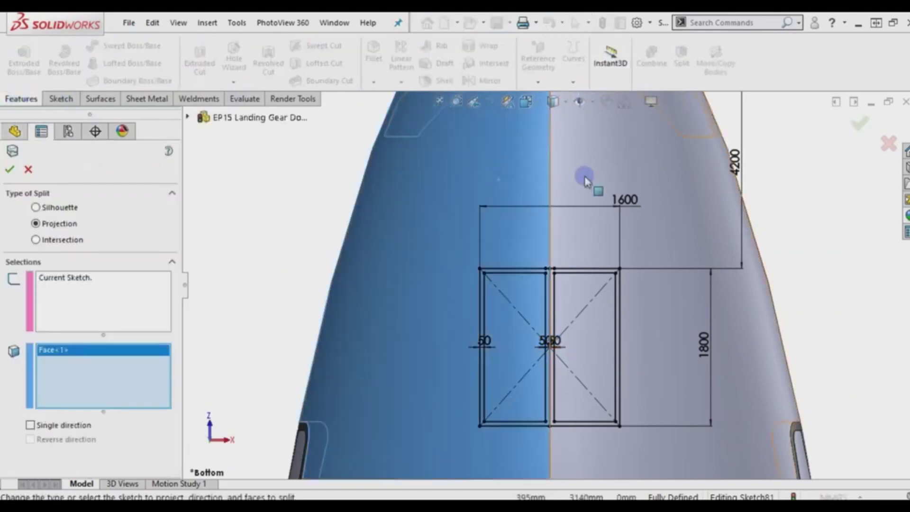
{"action": "left_click", "coordinate": [588, 193]}
{"action": "scroll", "coordinate": [584, 205], "scroll_direction": "up", "scroll_amount": 2}
{"action": "scroll", "coordinate": [586, 216], "scroll_direction": "up", "scroll_amount": 2}
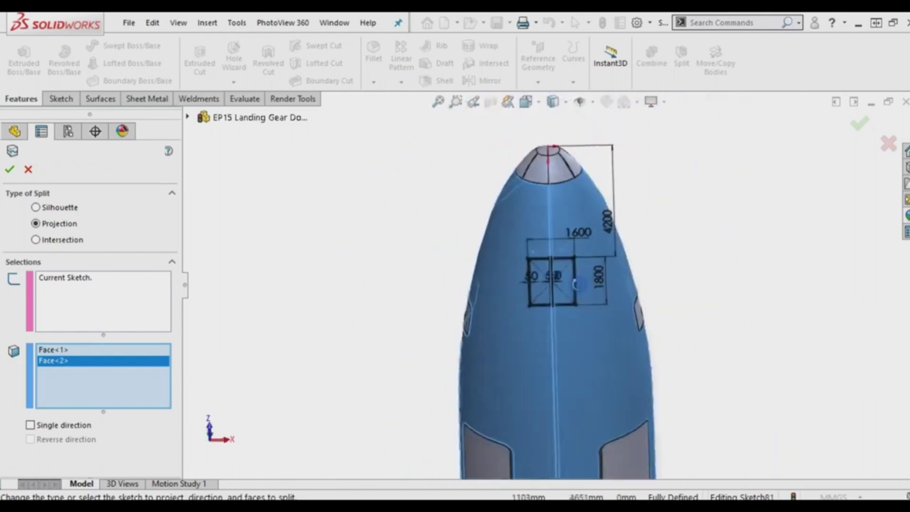
{"action": "middle_click_drag", "start_coordinate": [585, 217], "coordinate": [662, 188]}
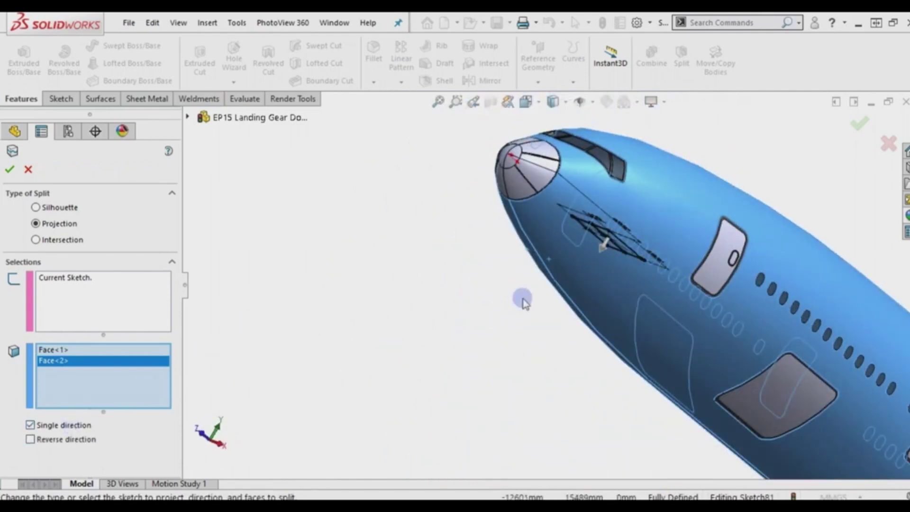
{"action": "right_click", "coordinate": [427, 295]}
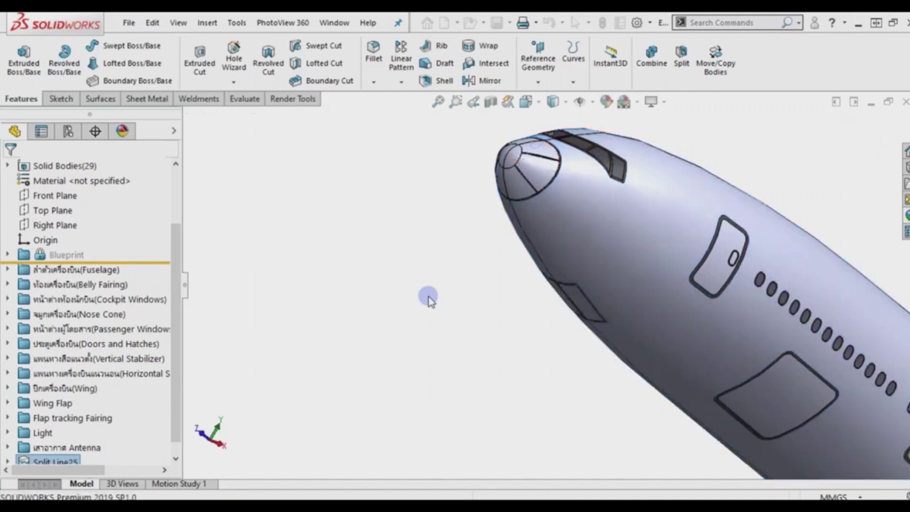
{"action": "scroll", "coordinate": [564, 291], "scroll_direction": "up", "scroll_amount": 2}
{"action": "scroll", "coordinate": [564, 291], "scroll_direction": "down", "scroll_amount": 2}
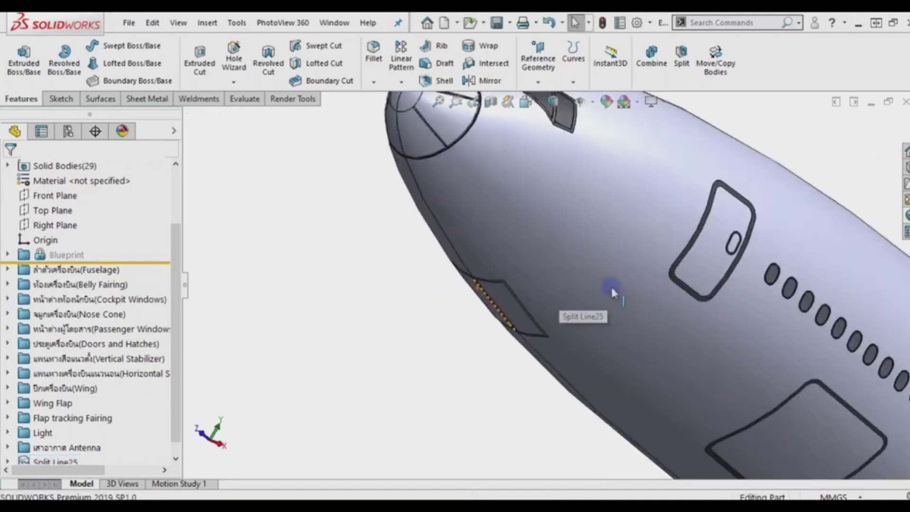
{"action": "scroll", "coordinate": [600, 294], "scroll_direction": "down", "scroll_amount": 2}
{"action": "scroll", "coordinate": [600, 294], "scroll_direction": "up", "scroll_amount": 1}
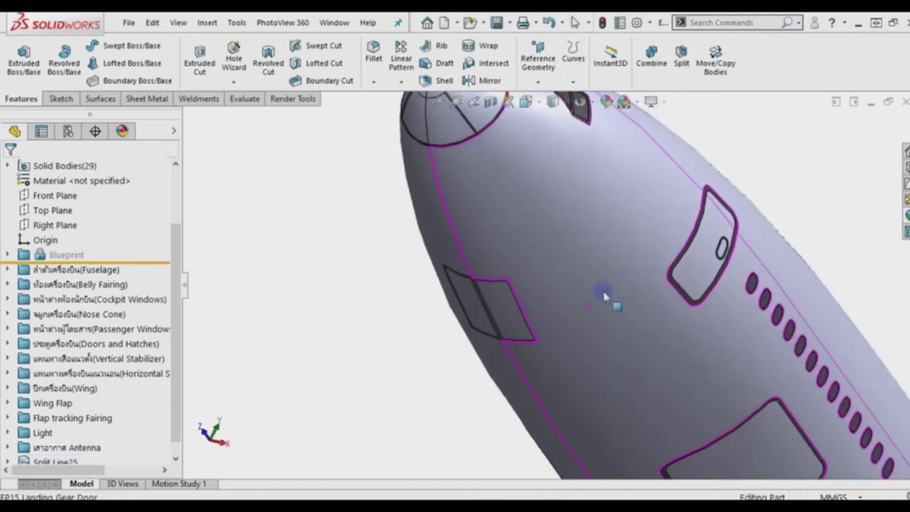
Start Sketch82 on the Top Plane and view the aircraft from the Bottom.
{"action": "left_click", "coordinate": [56, 210]}
{"action": "left_click", "coordinate": [61, 188]}
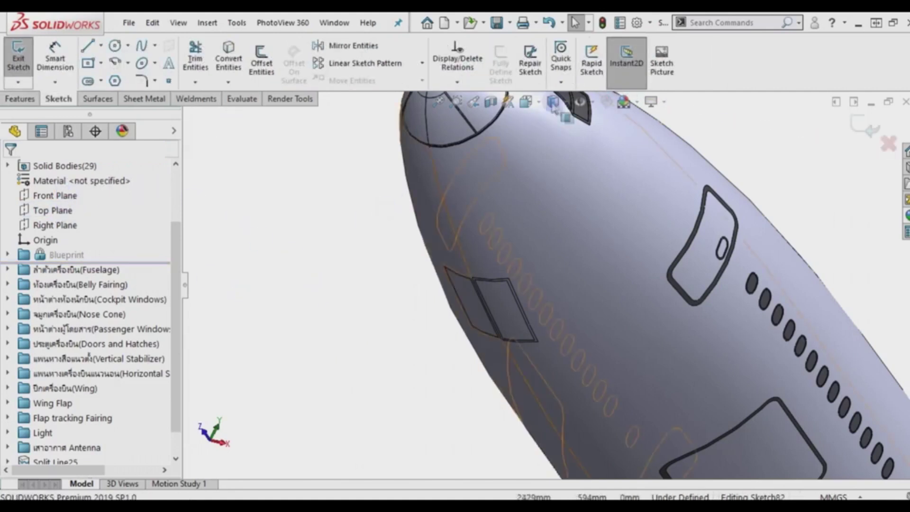
{"action": "left_click", "coordinate": [527, 102]}
{"action": "left_click", "coordinate": [546, 176]}
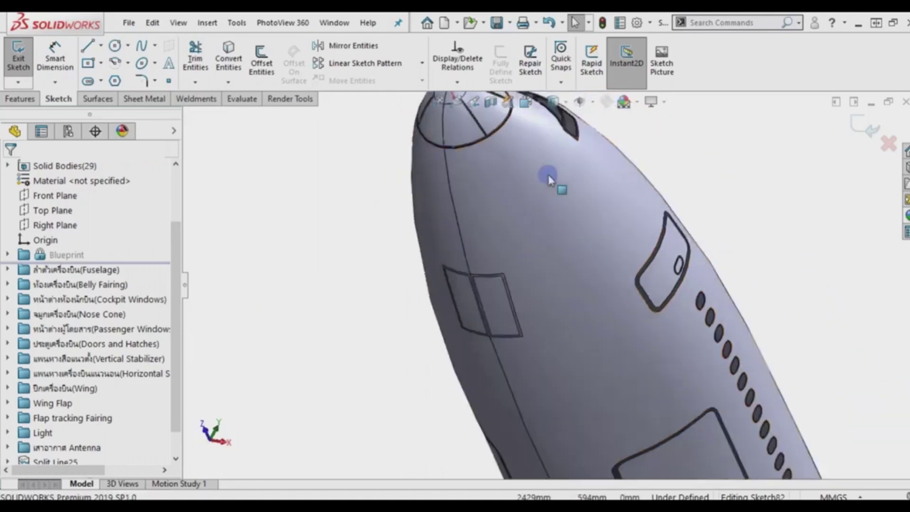
{"action": "scroll", "coordinate": [583, 149], "scroll_direction": "down", "scroll_amount": 3}
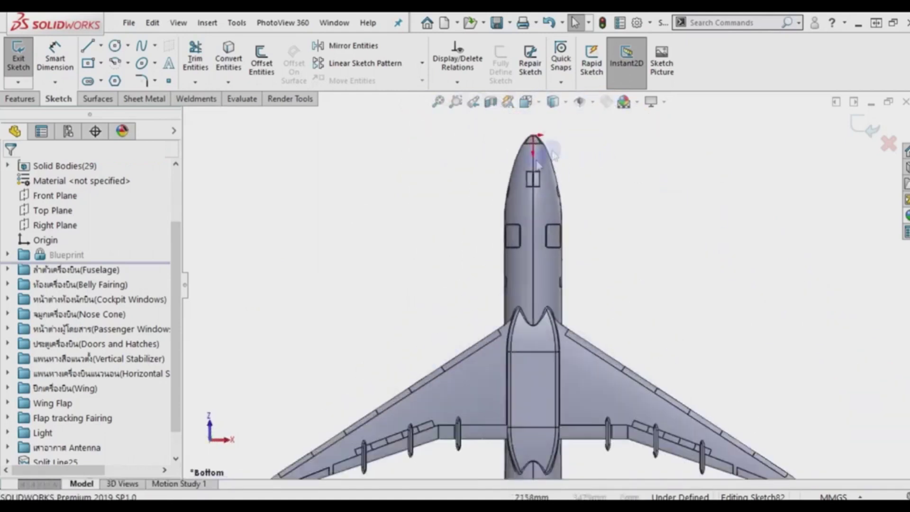
{"action": "scroll", "coordinate": [540, 152], "scroll_direction": "down", "scroll_amount": 2}
{"action": "scroll", "coordinate": [550, 214], "scroll_direction": "down", "scroll_amount": 2}
{"action": "scroll", "coordinate": [559, 239], "scroll_direction": "down", "scroll_amount": 2}
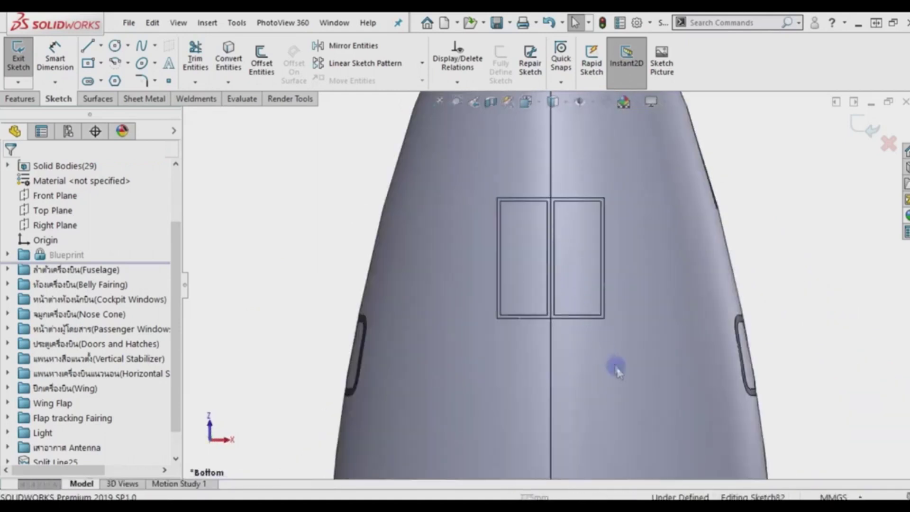
{"action": "scroll", "coordinate": [611, 366], "scroll_direction": "up", "scroll_amount": 1}
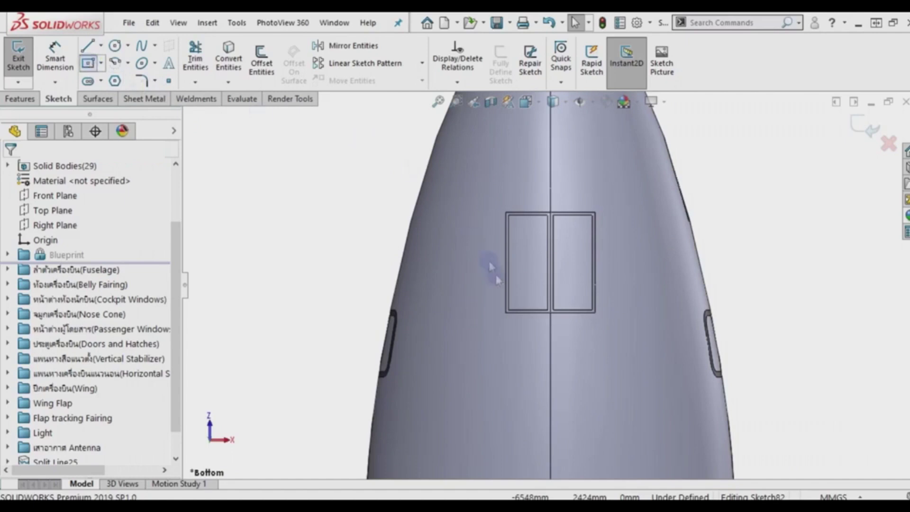
Draw a centre rectangle on the centreline just behind the first door pair.
{"action": "left_click", "coordinate": [550, 374]}
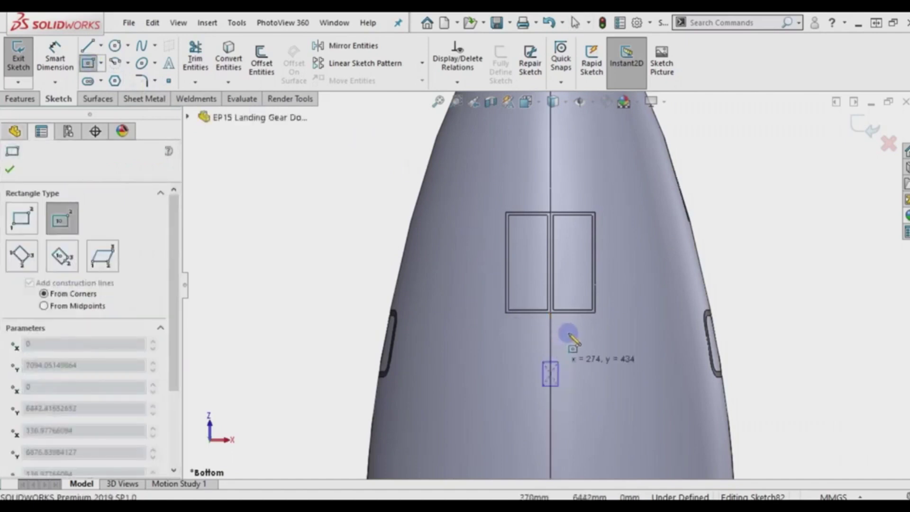
{"action": "left_click", "coordinate": [580, 313]}
{"action": "right_click", "coordinate": [751, 209]}
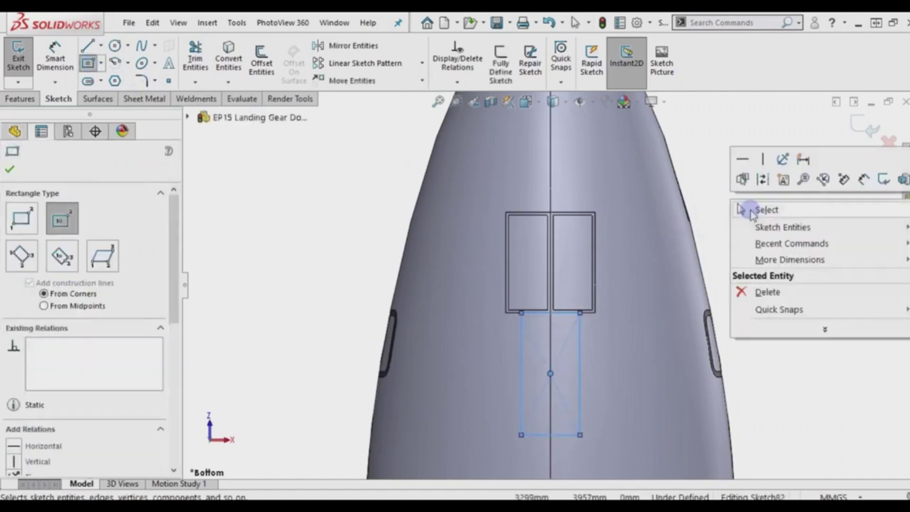
{"action": "left_click", "coordinate": [751, 209]}
{"action": "scroll", "coordinate": [670, 372], "scroll_direction": "up", "scroll_amount": 1}
{"action": "scroll", "coordinate": [478, 265], "scroll_direction": "down", "scroll_amount": 1}
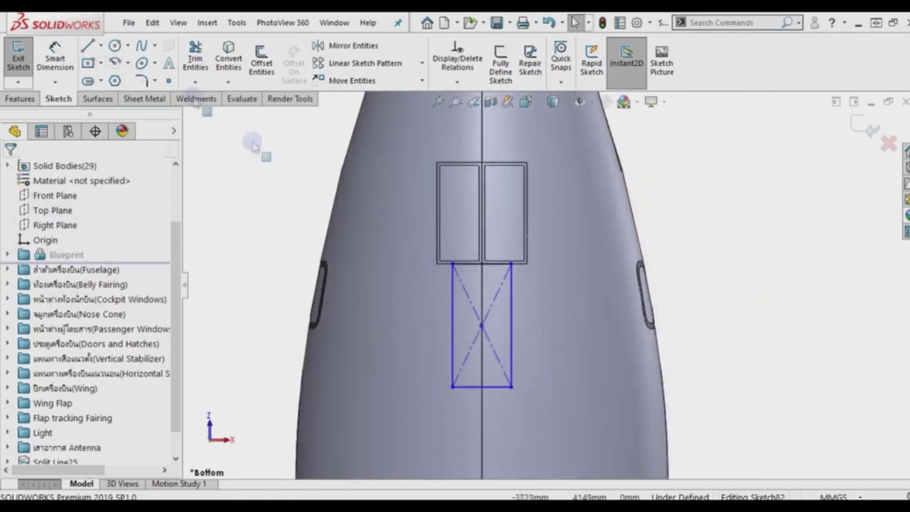
Dimension the rectangle 1700 high and 1200 wide.
{"action": "left_click", "coordinate": [56, 47]}
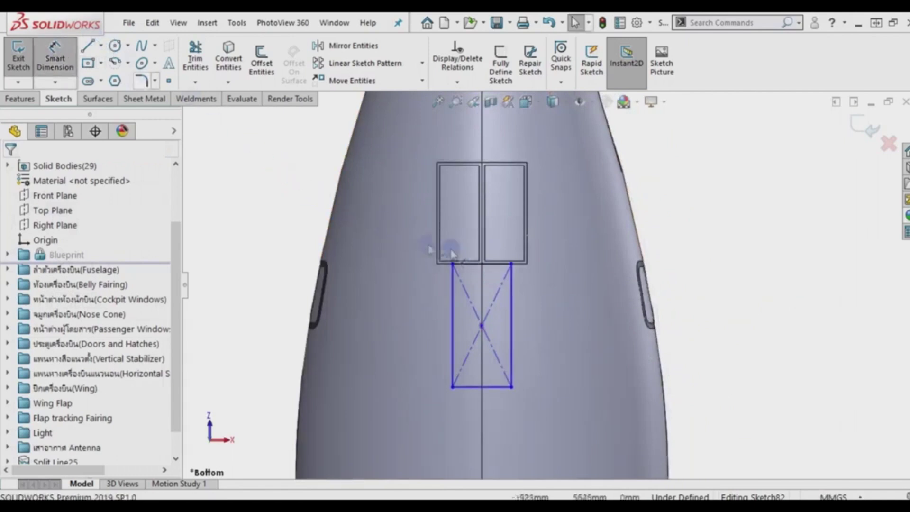
{"action": "left_click", "coordinate": [505, 386]}
{"action": "left_click", "coordinate": [498, 264]}
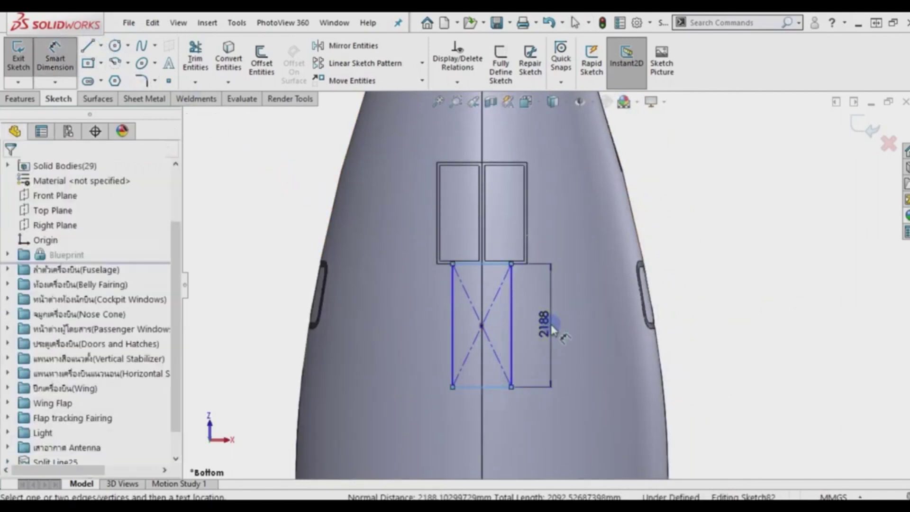
{"action": "left_click", "coordinate": [551, 328]}
{"action": "type", "text": "1700"}
{"action": "key", "text": "Return"}
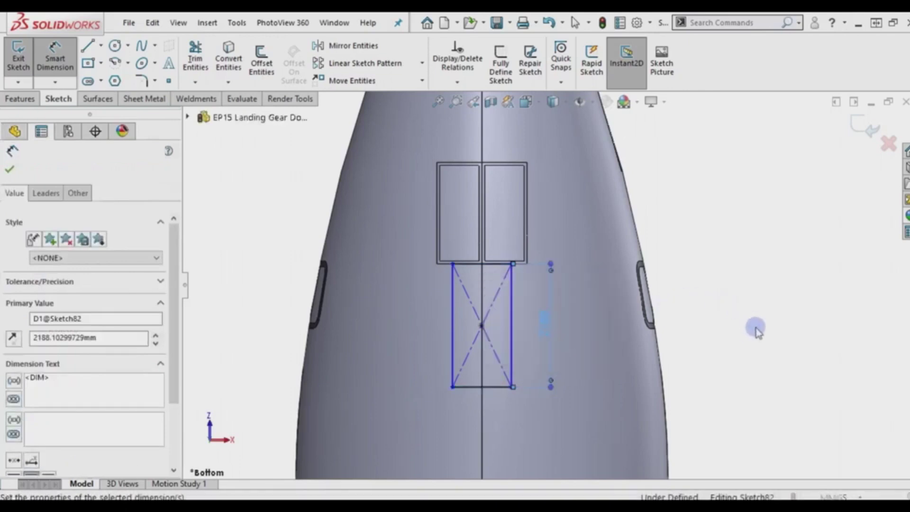
{"action": "left_click", "coordinate": [453, 343]}
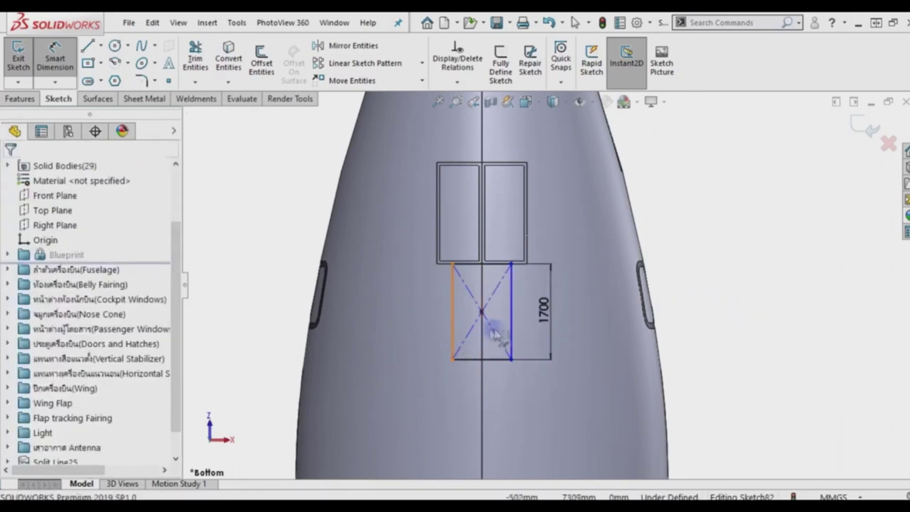
{"action": "left_click", "coordinate": [512, 340]}
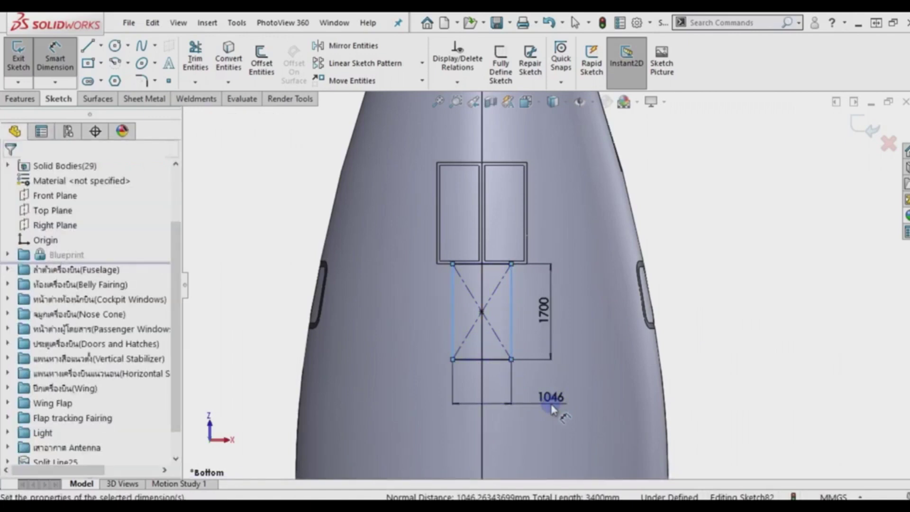
{"action": "left_click", "coordinate": [552, 408]}
{"action": "type", "text": "1200"}
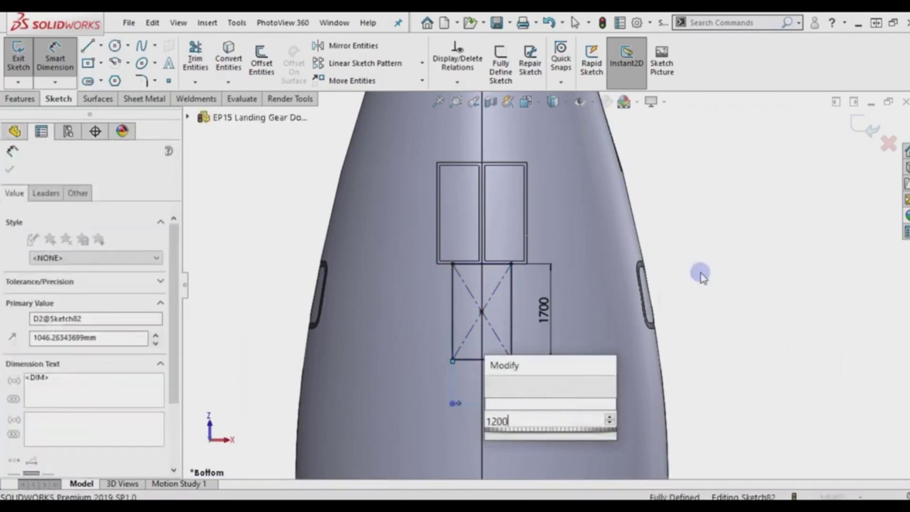
{"action": "key", "text": "Return"}
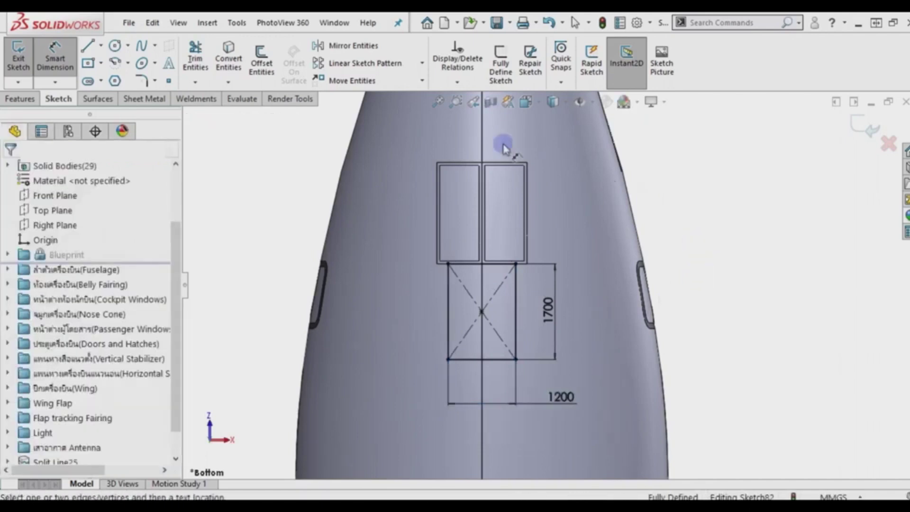
{"action": "left_click", "coordinate": [262, 61]}
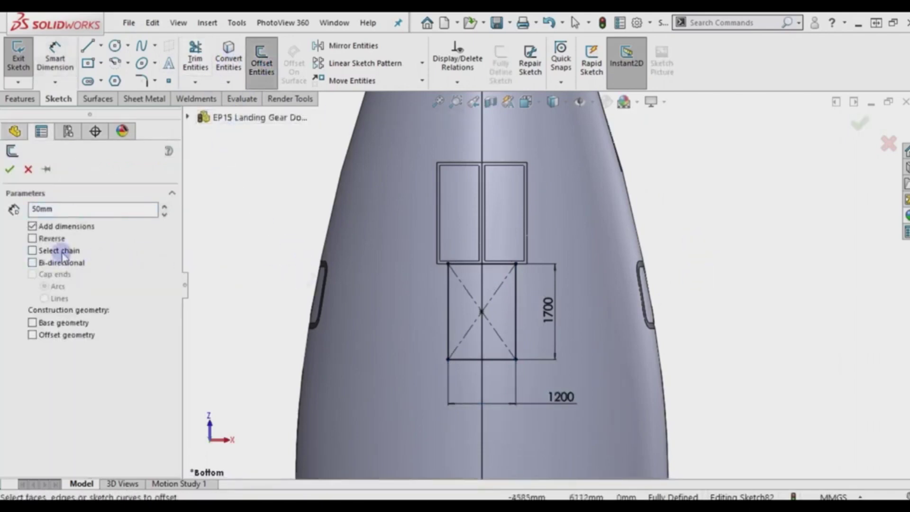
Offset the lower door rectangle 50 mm inward.
{"action": "left_click", "coordinate": [447, 314]}
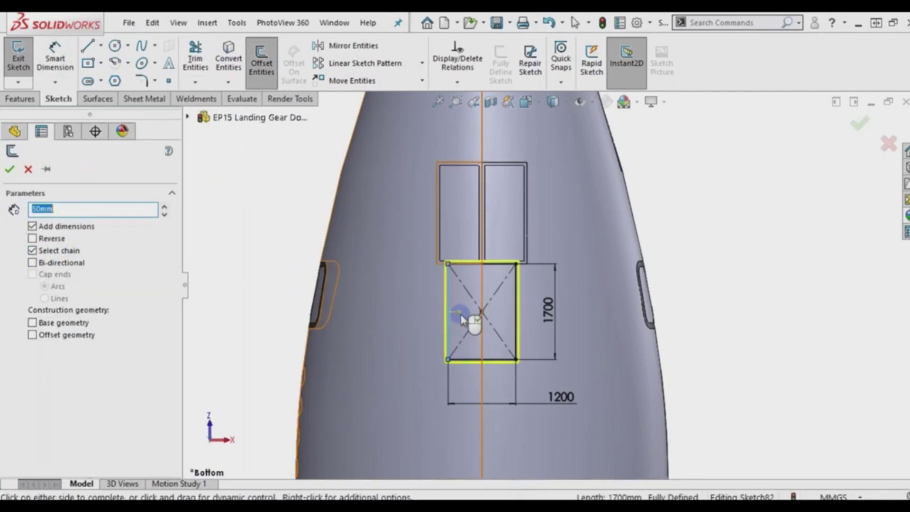
{"action": "left_click", "coordinate": [462, 318]}
{"action": "scroll", "coordinate": [495, 332], "scroll_direction": "down", "scroll_amount": 3}
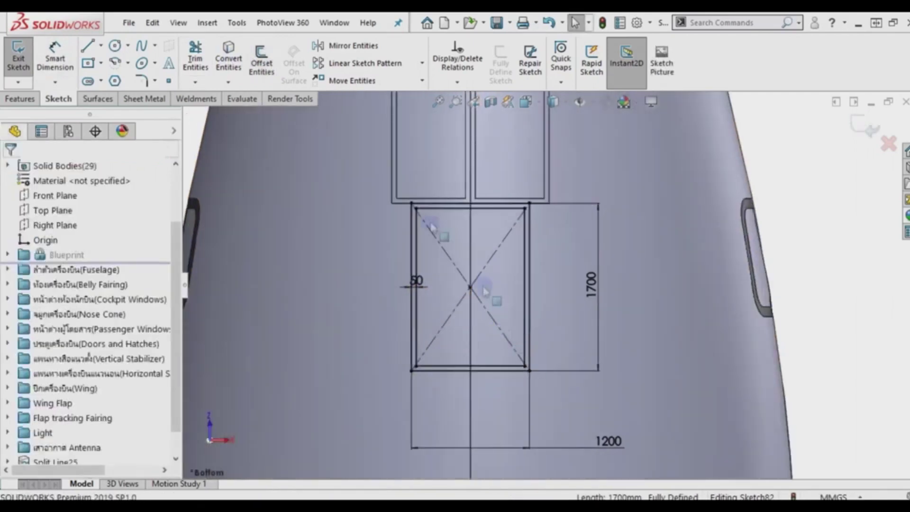
Draw a vertical centre line between edge midpoints and offset it 50 mm to both sides.
{"action": "left_click", "coordinate": [470, 203]}
{"action": "left_click", "coordinate": [470, 370]}
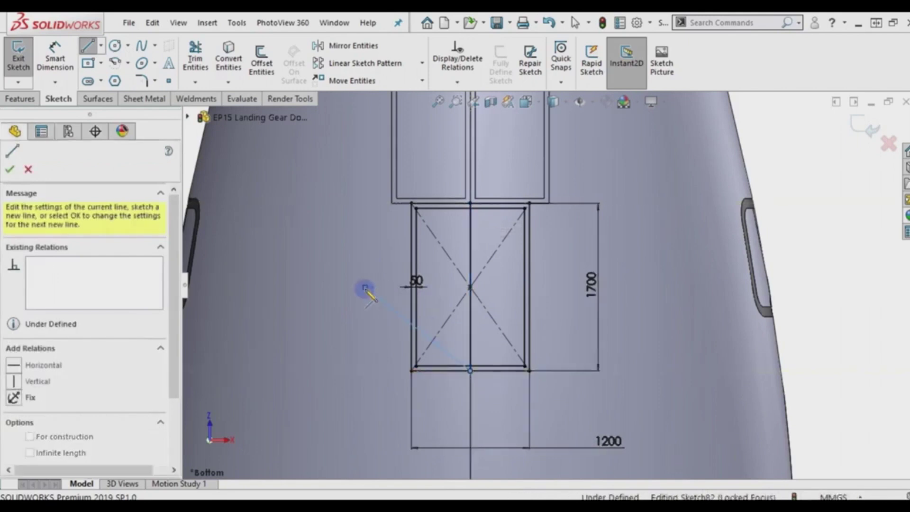
{"action": "key", "text": "Escape"}
{"action": "left_click", "coordinate": [267, 66]}
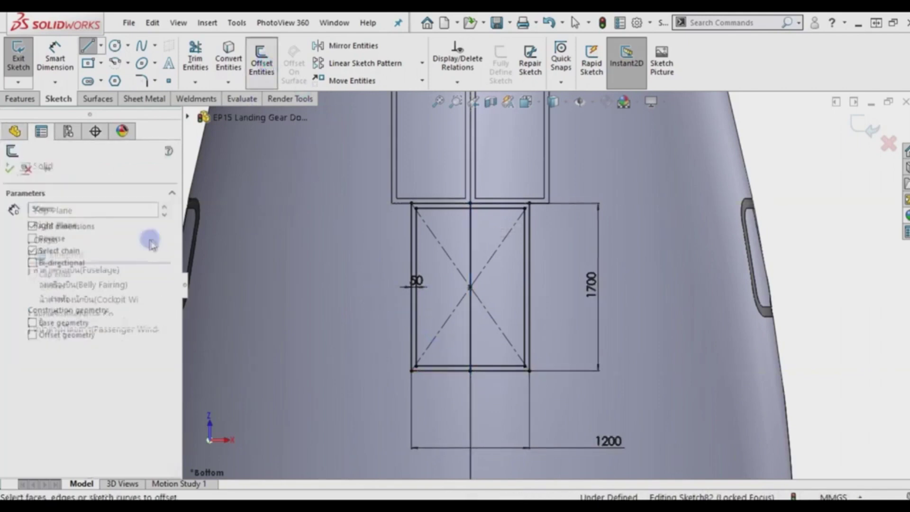
{"action": "left_click", "coordinate": [470, 253]}
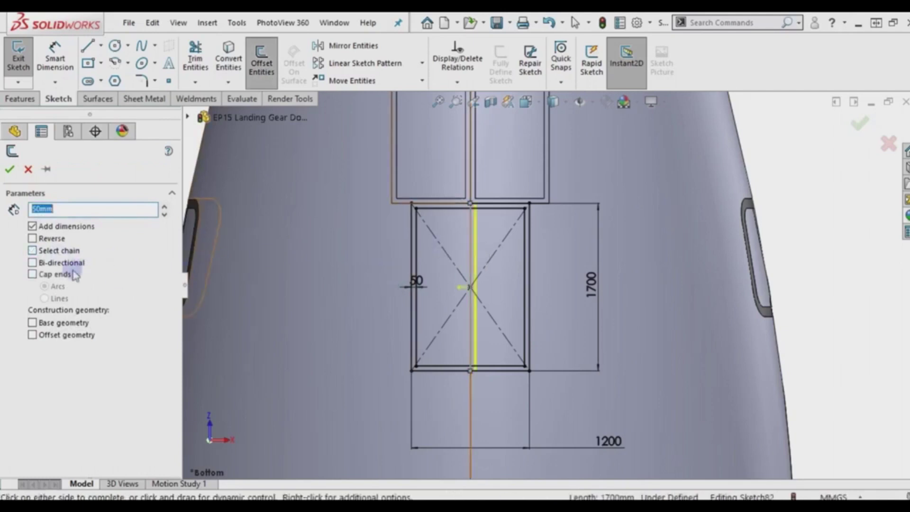
{"action": "left_click", "coordinate": [10, 169]}
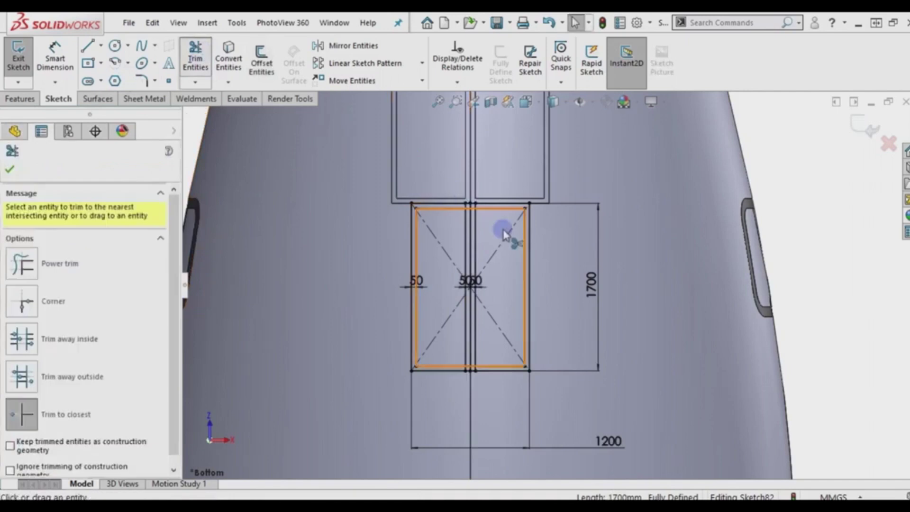
Trim the four overlapping segments at the top junction of the centre gap.
{"action": "scroll", "coordinate": [502, 222], "scroll_direction": "down", "scroll_amount": 3}
{"action": "scroll", "coordinate": [495, 217], "scroll_direction": "down", "scroll_amount": 3}
{"action": "scroll", "coordinate": [464, 219], "scroll_direction": "down", "scroll_amount": 2}
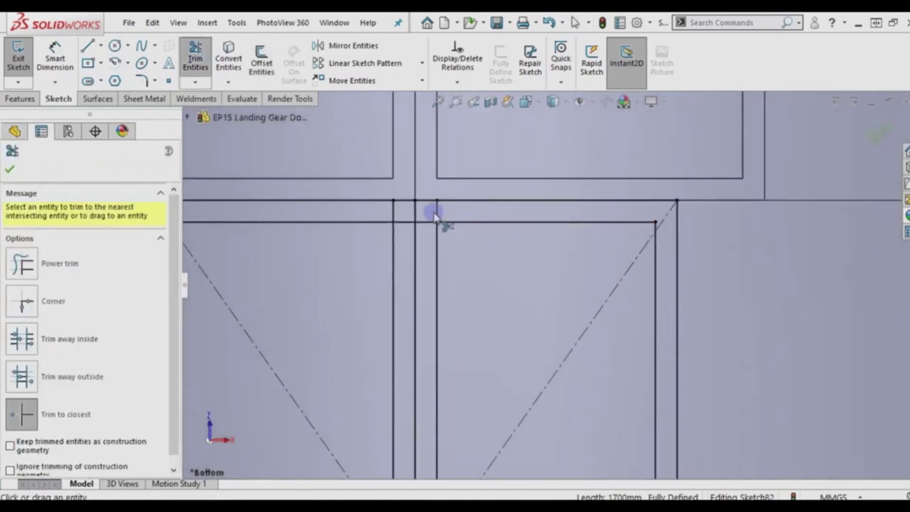
{"action": "left_click", "coordinate": [437, 213]}
{"action": "left_click", "coordinate": [394, 209]}
{"action": "left_click", "coordinate": [404, 222]}
{"action": "left_click", "coordinate": [425, 222]}
Trim the three stray segments at the bottom junction of the centre gap.
{"action": "scroll", "coordinate": [482, 345], "scroll_direction": "up", "scroll_amount": 3}
{"action": "scroll", "coordinate": [486, 353], "scroll_direction": "up", "scroll_amount": 2}
{"action": "scroll", "coordinate": [495, 372], "scroll_direction": "up", "scroll_amount": 2}
{"action": "scroll", "coordinate": [521, 427], "scroll_direction": "up", "scroll_amount": 2}
{"action": "scroll", "coordinate": [521, 426], "scroll_direction": "down", "scroll_amount": 4}
{"action": "scroll", "coordinate": [531, 409], "scroll_direction": "down", "scroll_amount": 2}
{"action": "scroll", "coordinate": [540, 395], "scroll_direction": "down", "scroll_amount": 2}
{"action": "left_click", "coordinate": [504, 369]}
{"action": "left_click", "coordinate": [491, 379]}
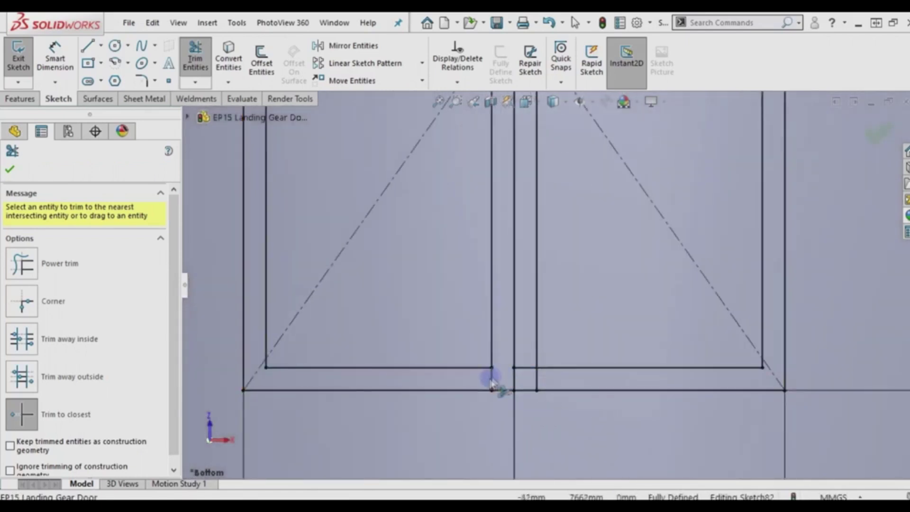
{"action": "left_click", "coordinate": [525, 373]}
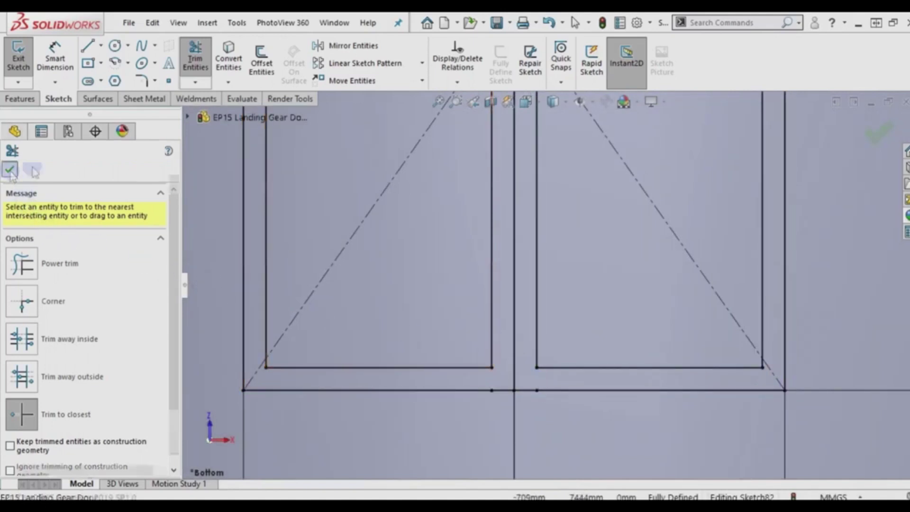
{"action": "scroll", "coordinate": [487, 267], "scroll_direction": "up", "scroll_amount": 2}
{"action": "scroll", "coordinate": [503, 251], "scroll_direction": "up", "scroll_amount": 3}
{"action": "scroll", "coordinate": [521, 222], "scroll_direction": "up", "scroll_amount": 1}
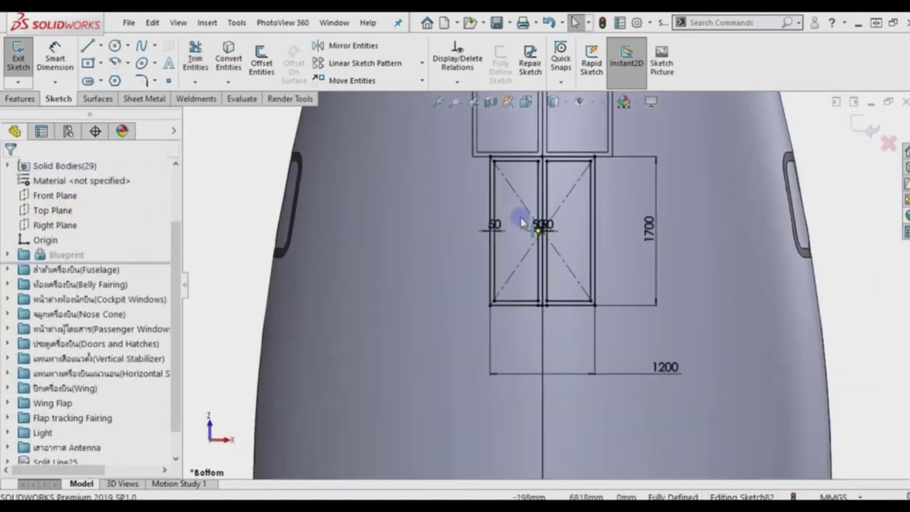
Start a projection Split Line from Sketch82 with the left and right fuselage halves as faces.
{"action": "left_click", "coordinate": [19, 100]}
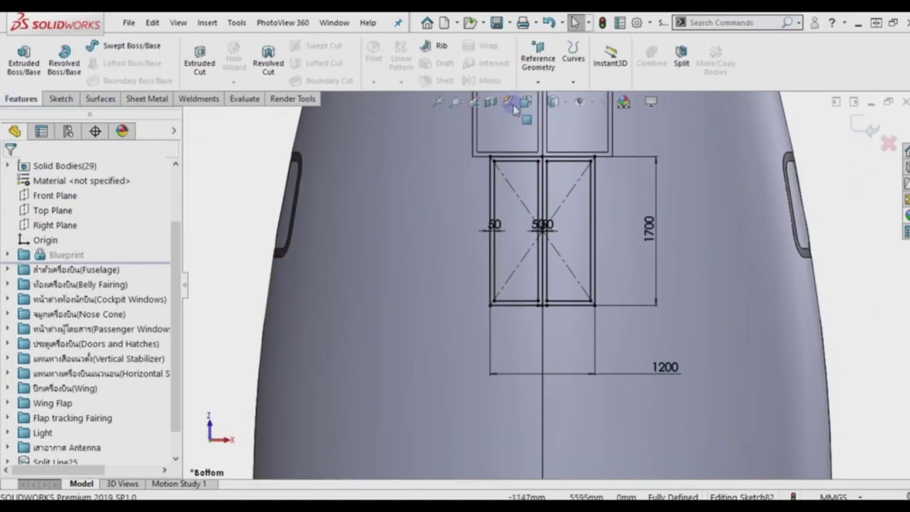
{"action": "left_click", "coordinate": [573, 55]}
{"action": "left_click", "coordinate": [587, 94]}
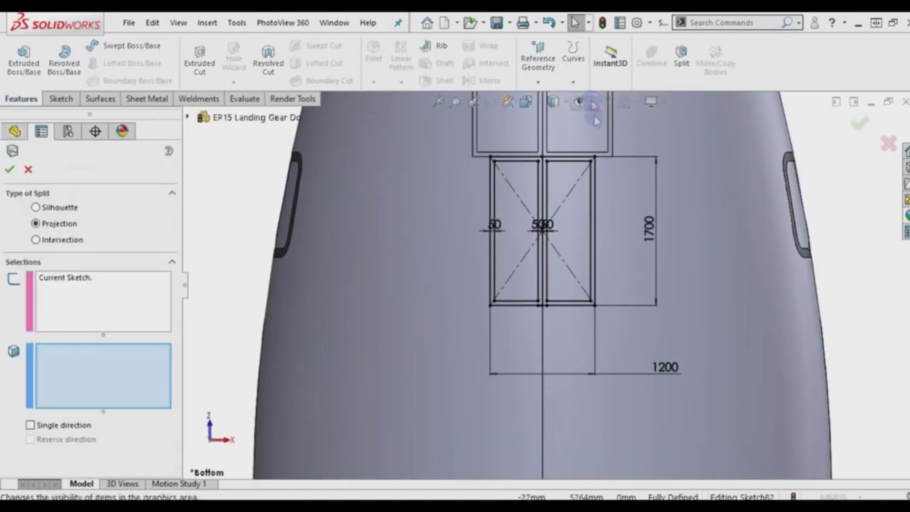
{"action": "scroll", "coordinate": [620, 234], "scroll_direction": "up", "scroll_amount": 1}
{"action": "scroll", "coordinate": [623, 239], "scroll_direction": "up", "scroll_amount": 2}
{"action": "scroll", "coordinate": [626, 243], "scroll_direction": "up", "scroll_amount": 1}
{"action": "left_click", "coordinate": [487, 288]}
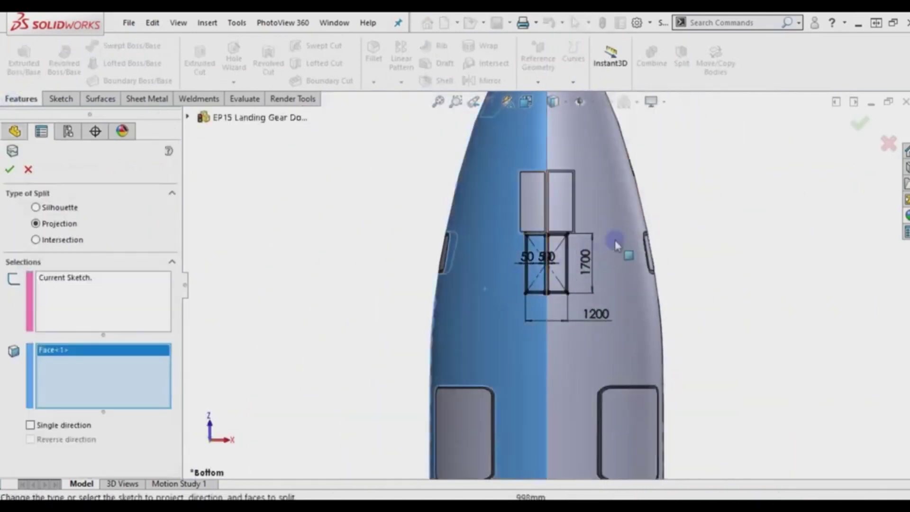
{"action": "left_click", "coordinate": [615, 244]}
{"action": "scroll", "coordinate": [609, 233], "scroll_direction": "up", "scroll_amount": 1}
{"action": "middle_click_drag", "start_coordinate": [575, 229], "coordinate": [490, 330]}
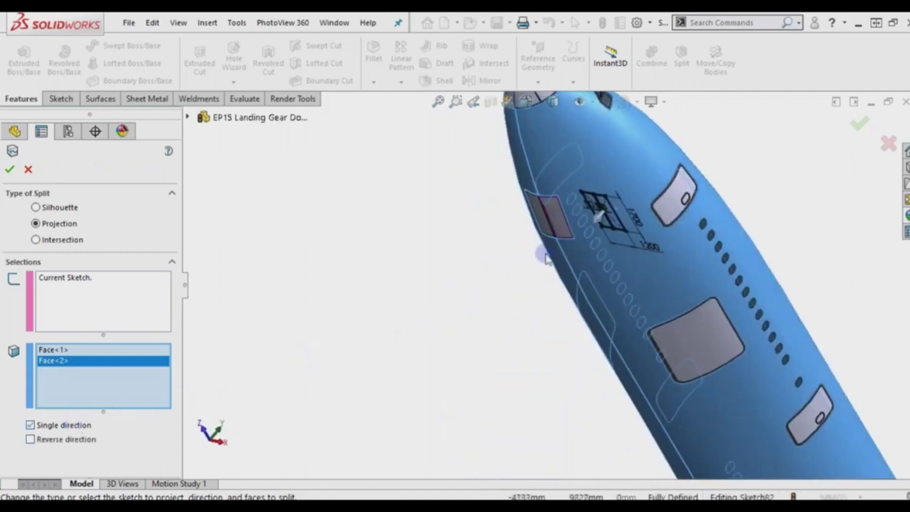
{"action": "scroll", "coordinate": [545, 256], "scroll_direction": "down", "scroll_amount": 2}
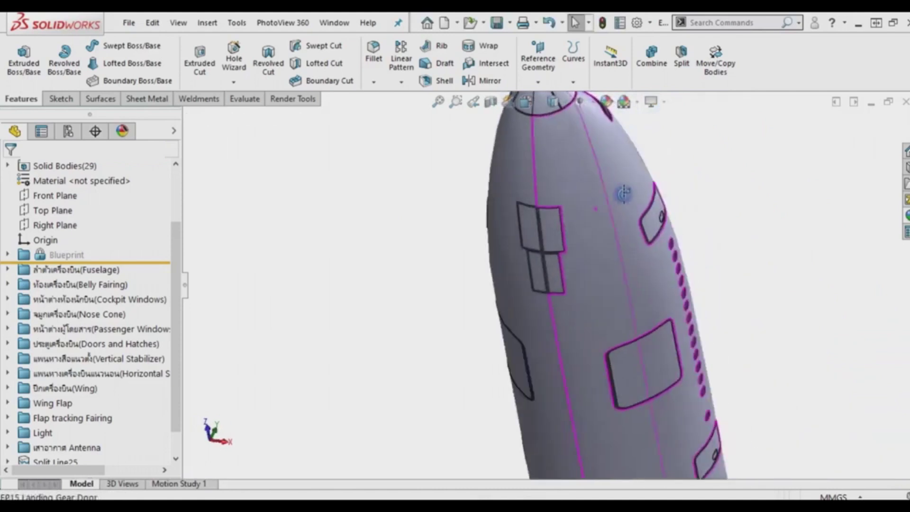
Create a 0 mm offset surface from the two upper door faces.
{"action": "middle_click_drag", "start_coordinate": [595, 214], "coordinate": [576, 241]}
{"action": "scroll", "coordinate": [544, 182], "scroll_direction": "down", "scroll_amount": 3}
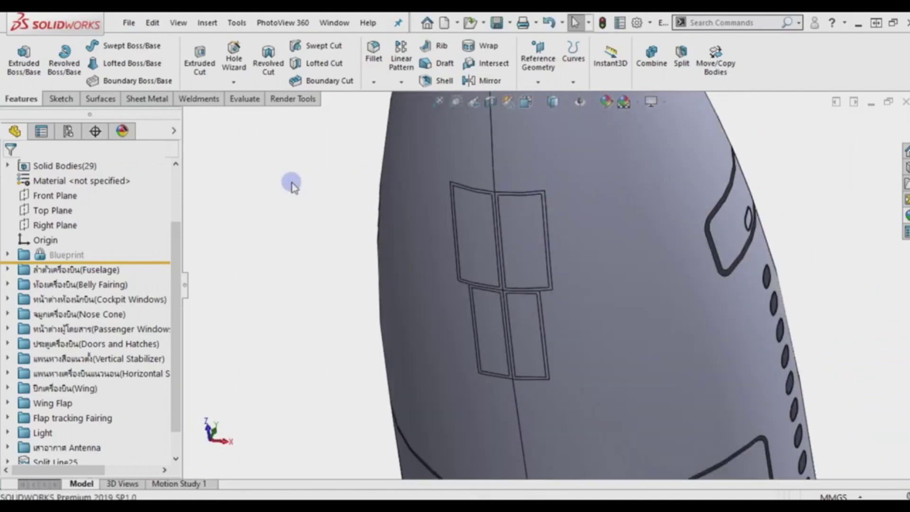
{"action": "left_click", "coordinate": [100, 99]}
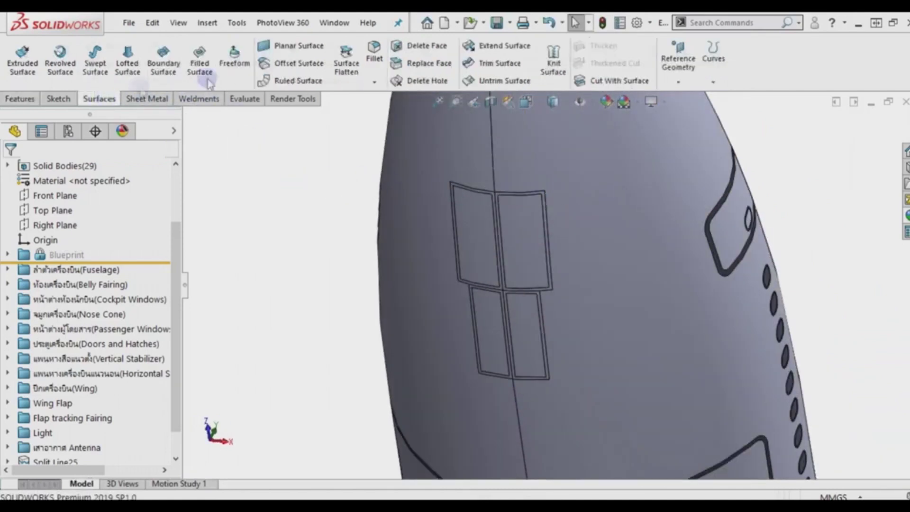
{"action": "left_click", "coordinate": [286, 64]}
{"action": "scroll", "coordinate": [519, 210], "scroll_direction": "down", "scroll_amount": 5}
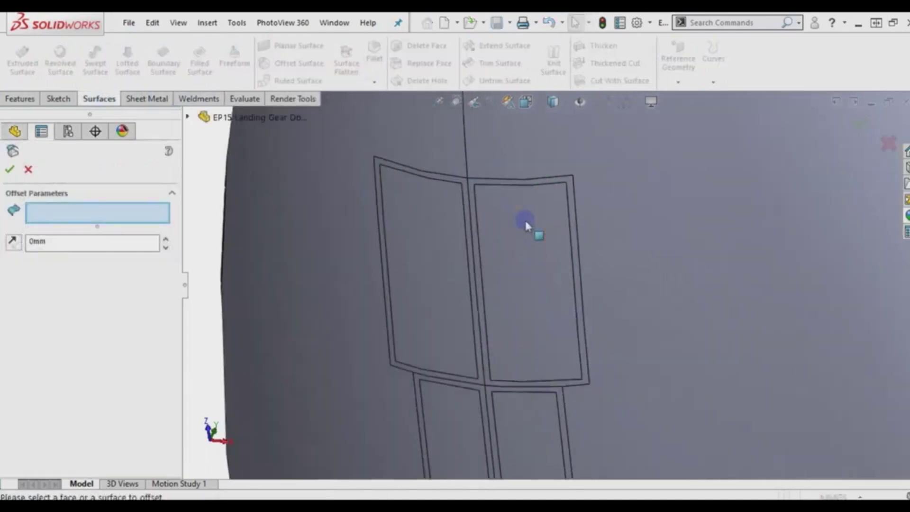
{"action": "left_click", "coordinate": [472, 185]}
{"action": "left_click", "coordinate": [459, 184]}
{"action": "scroll", "coordinate": [521, 331], "scroll_direction": "up", "scroll_amount": 2}
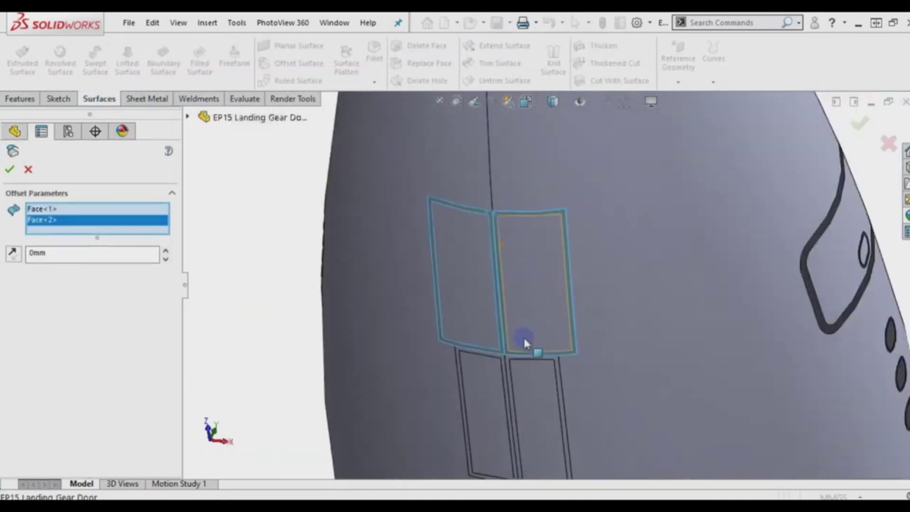
{"action": "scroll", "coordinate": [523, 336], "scroll_direction": "down", "scroll_amount": 5}
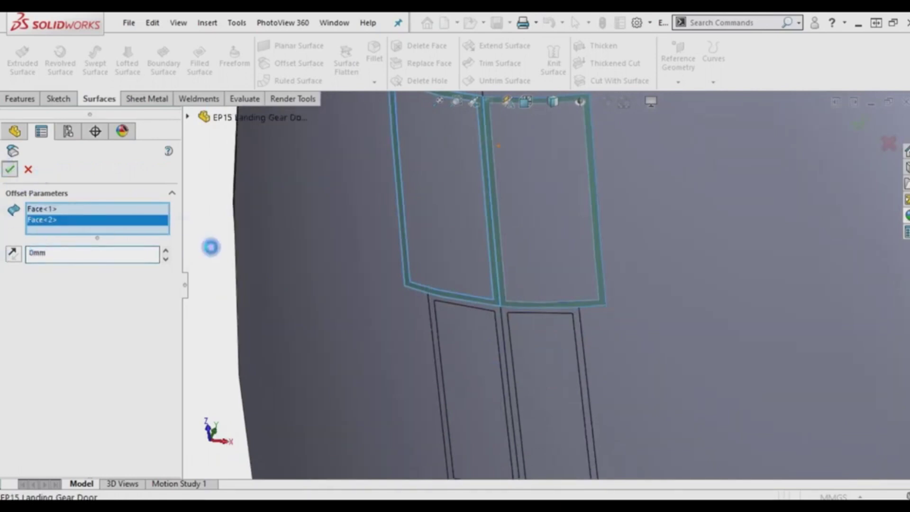
{"action": "key", "text": "Return"}
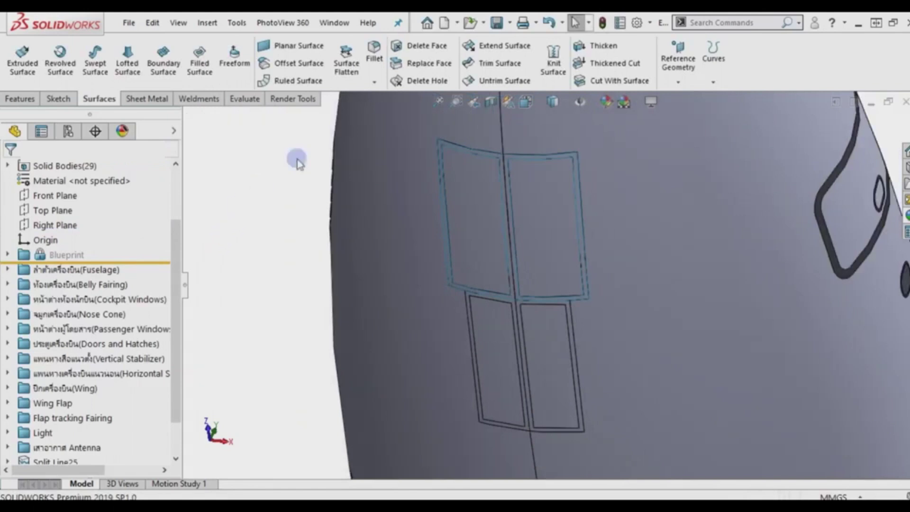
Create a second 0 mm offset surface from the two lower door faces.
{"action": "left_click", "coordinate": [299, 63]}
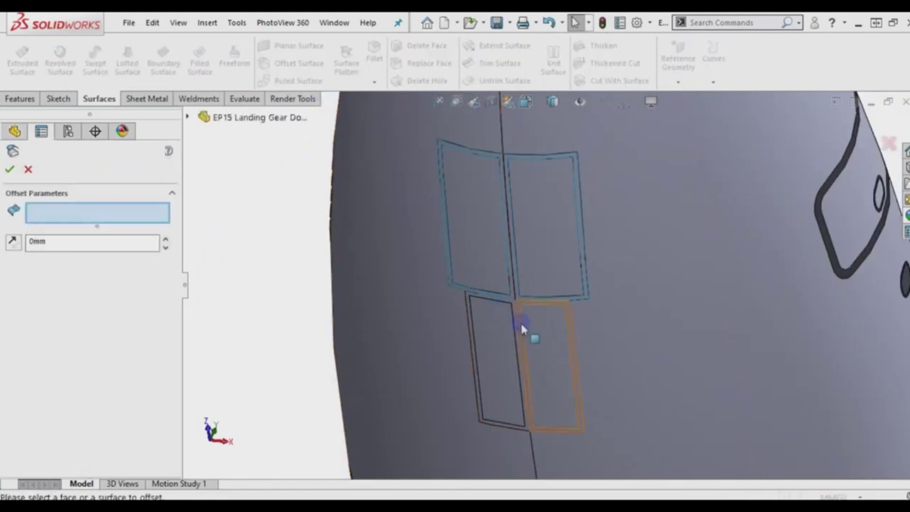
{"action": "scroll", "coordinate": [520, 327], "scroll_direction": "down", "scroll_amount": 5}
{"action": "left_click", "coordinate": [534, 248]}
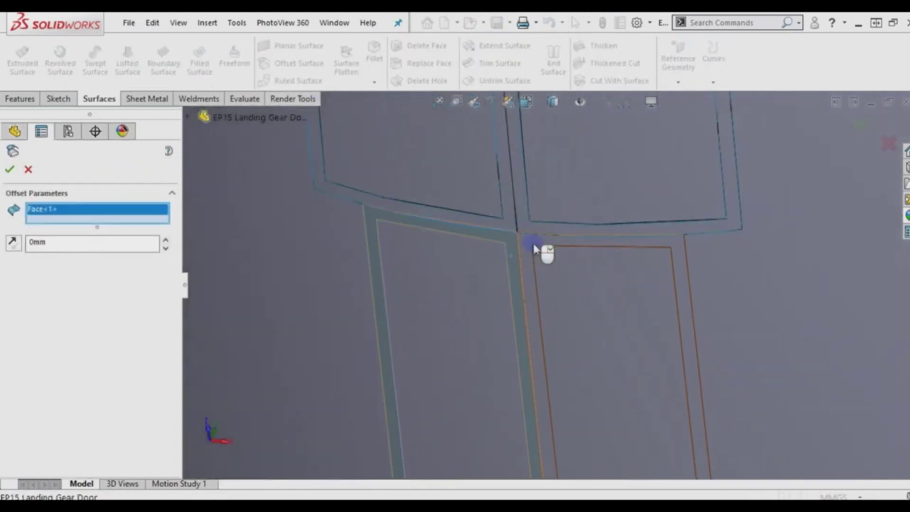
{"action": "left_click", "coordinate": [535, 248]}
{"action": "scroll", "coordinate": [535, 248], "scroll_direction": "up", "scroll_amount": 3}
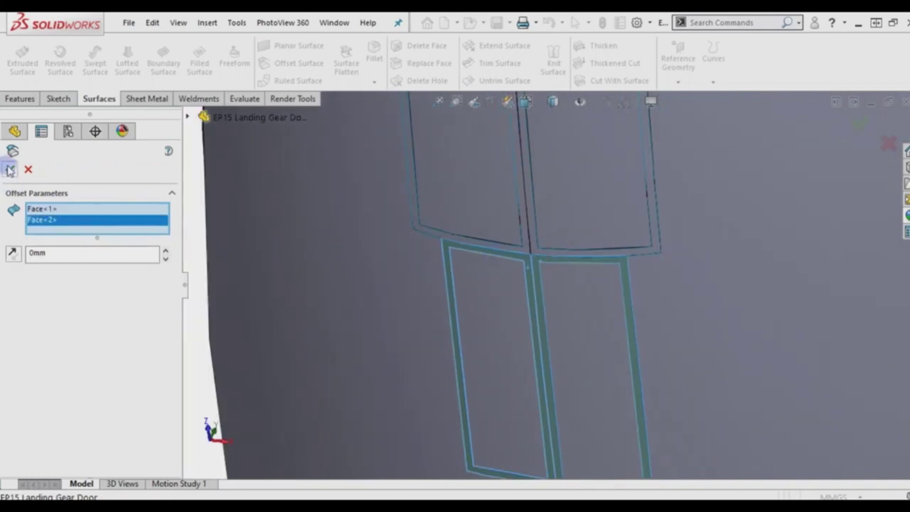
{"action": "key", "text": "Return"}
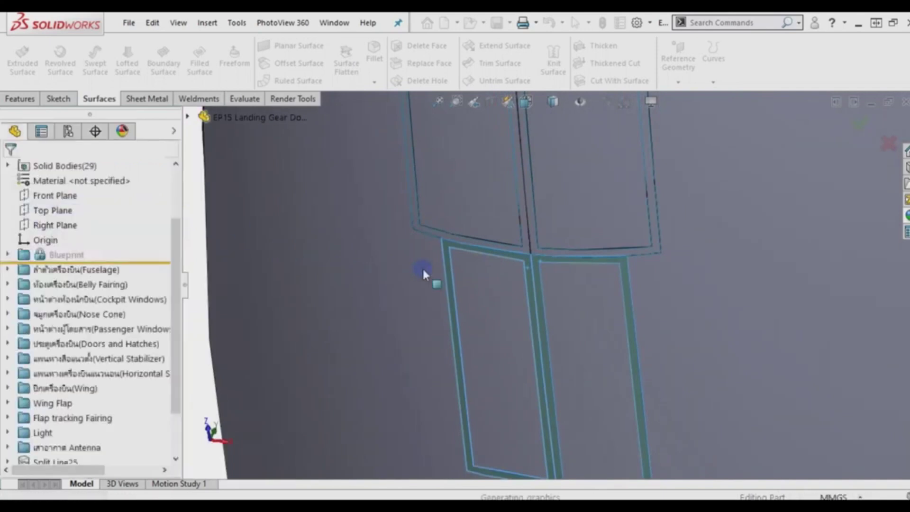
{"action": "scroll", "coordinate": [322, 284], "scroll_direction": "up", "scroll_amount": 3}
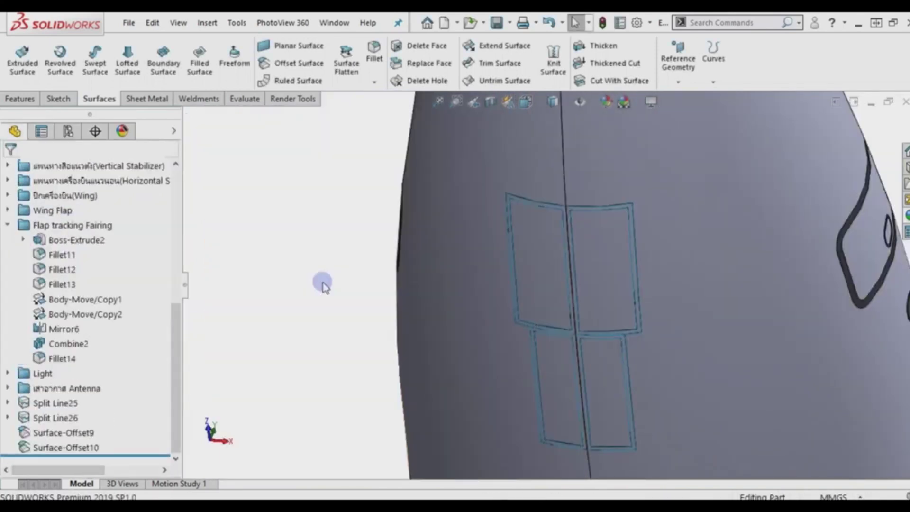
Thicken Surface-Offset9 by 10 mm as a separate, unmerged body.
{"action": "left_click", "coordinate": [603, 46]}
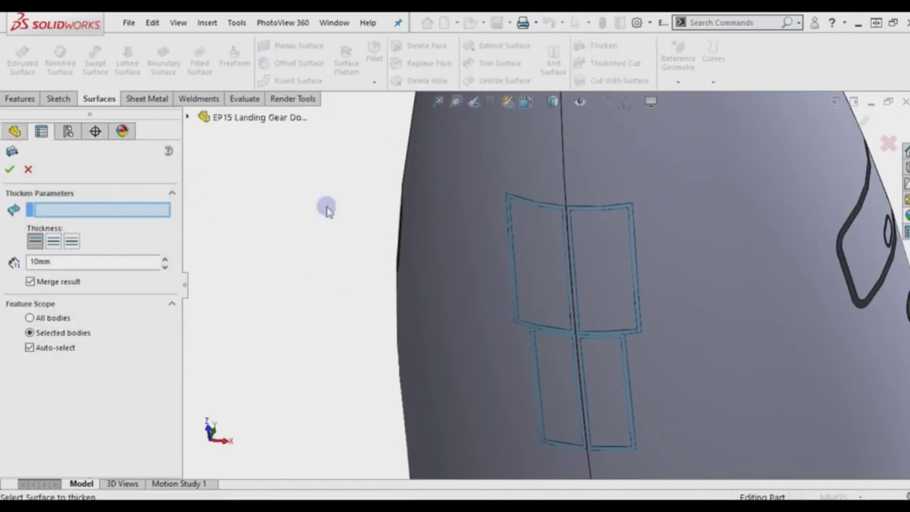
{"action": "left_click", "coordinate": [543, 201]}
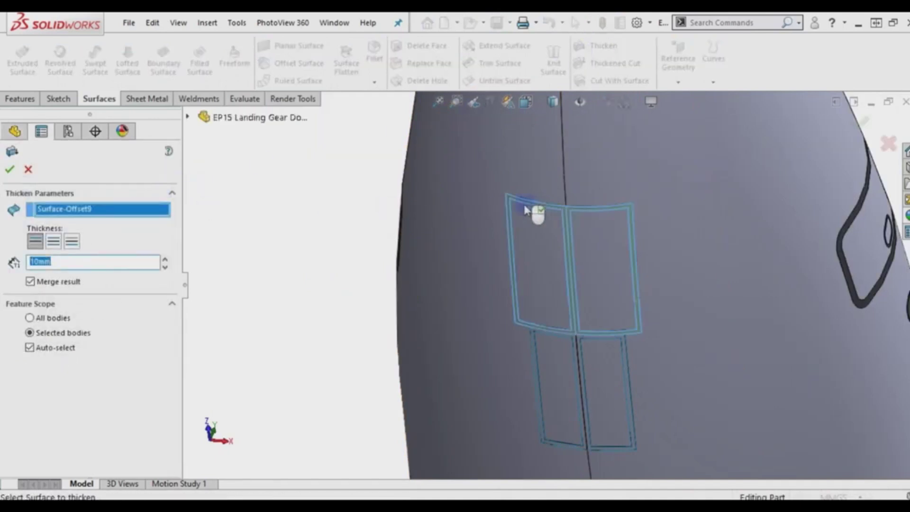
{"action": "left_click", "coordinate": [58, 284]}
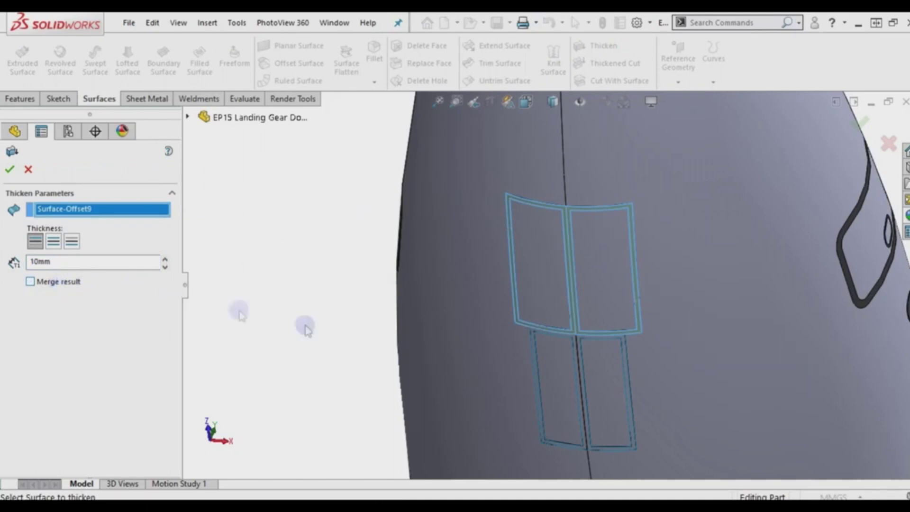
{"action": "middle_click_drag", "start_coordinate": [307, 330], "coordinate": [327, 335]}
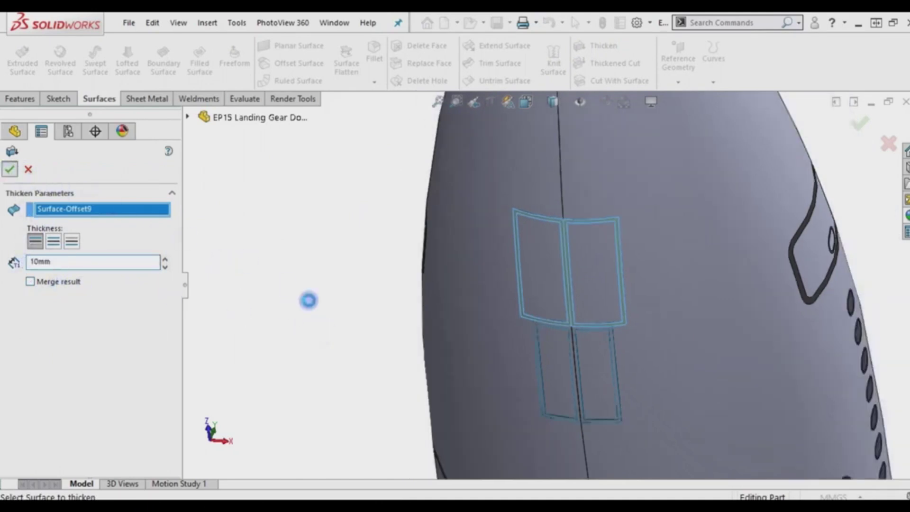
{"action": "key", "text": "Return"}
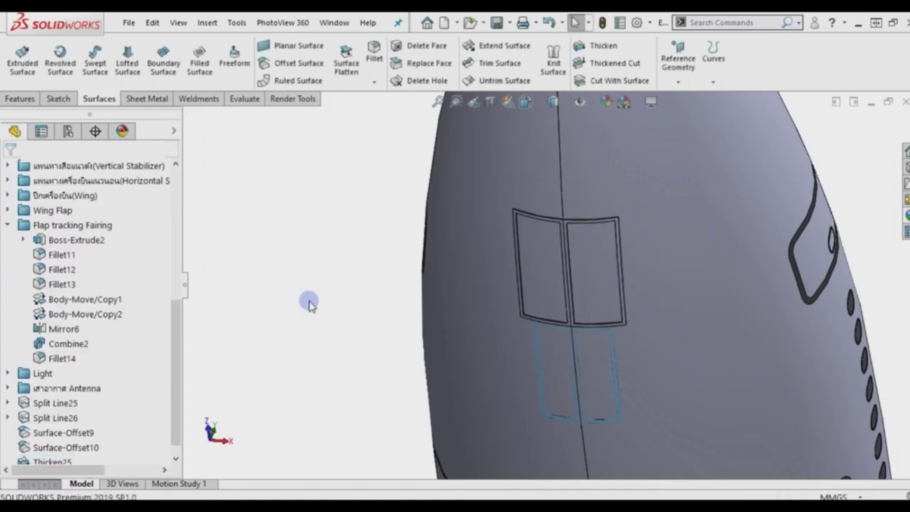
Thicken the lower offset door surface by 10 mm, also leaving Merge result off.
{"action": "left_click", "coordinate": [604, 50]}
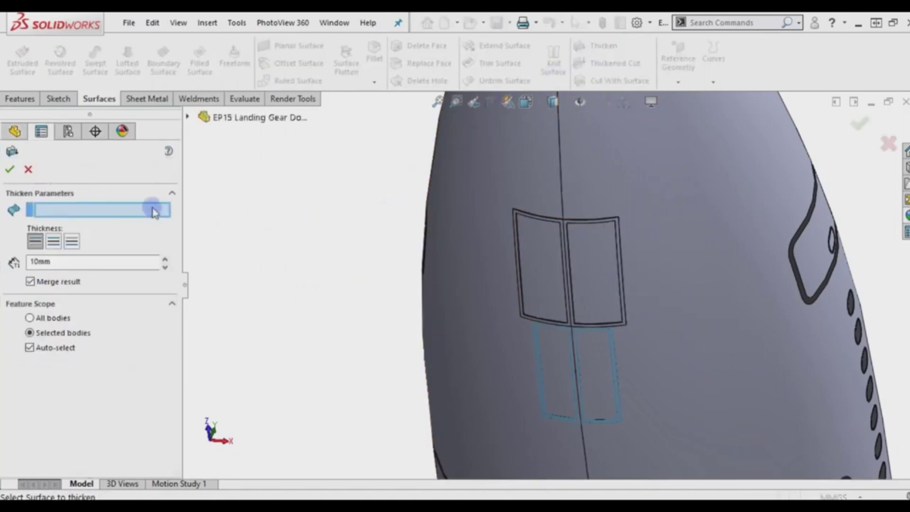
{"action": "left_click", "coordinate": [538, 350]}
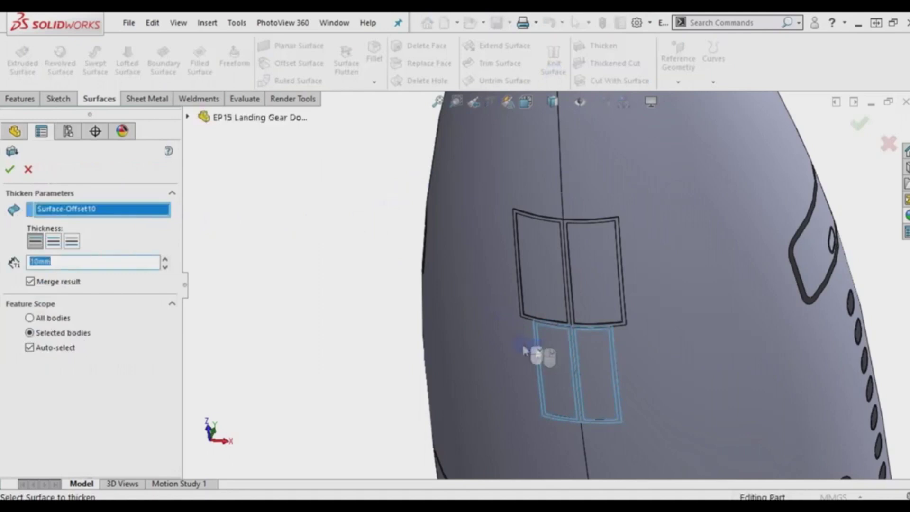
{"action": "left_click", "coordinate": [45, 283]}
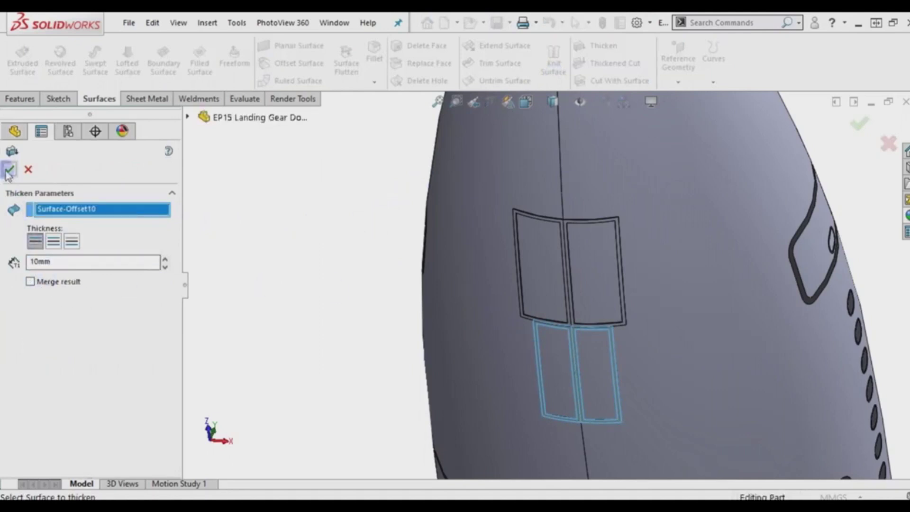
{"action": "key", "text": "Return"}
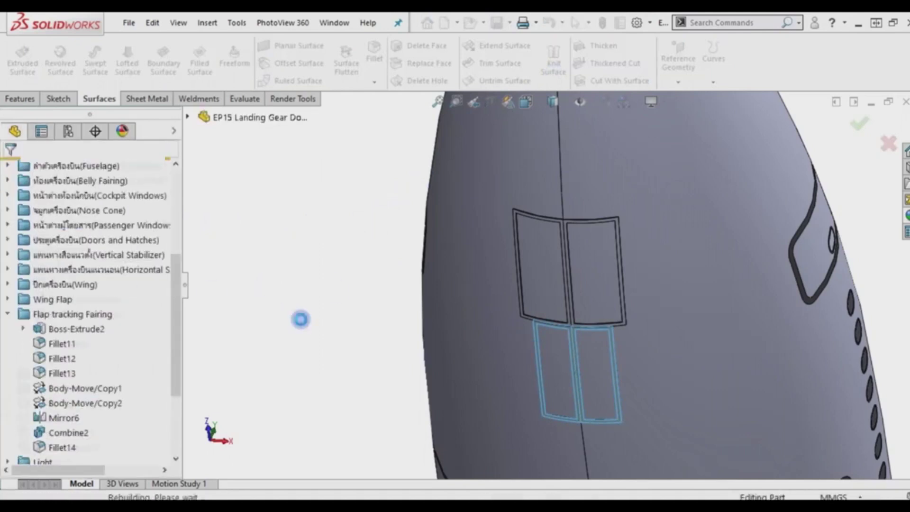
{"action": "scroll", "coordinate": [416, 375], "scroll_direction": "up", "scroll_amount": 3}
{"action": "scroll", "coordinate": [417, 375], "scroll_direction": "up", "scroll_amount": 3}
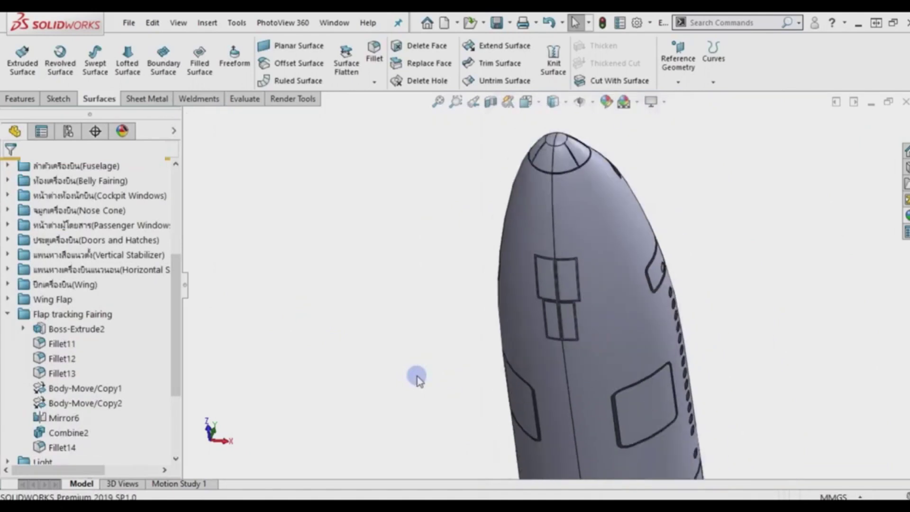
{"action": "mouse_move", "coordinate": [633, 303]}
{"action": "middle_mouse_down"}
{"action": "mouse_move", "coordinate": [575, 264]}
{"action": "mouse_move", "coordinate": [548, 284]}
{"action": "mouse_move", "coordinate": [385, 335]}
{"action": "middle_mouse_up"}
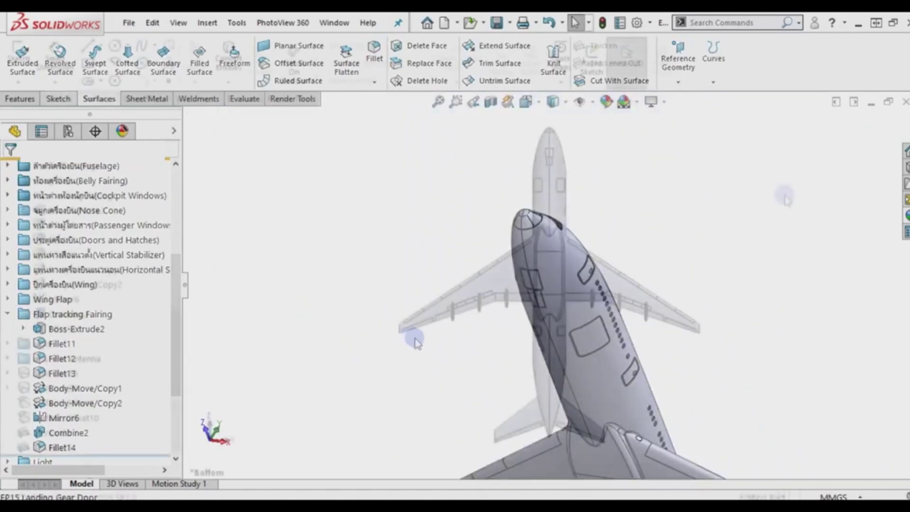
{"action": "mouse_move", "coordinate": [735, 178]}
{"action": "middle_mouse_down"}
{"action": "mouse_move", "coordinate": [743, 238]}
{"action": "mouse_move", "coordinate": [727, 427]}
{"action": "mouse_move", "coordinate": [700, 384]}
{"action": "middle_mouse_up"}
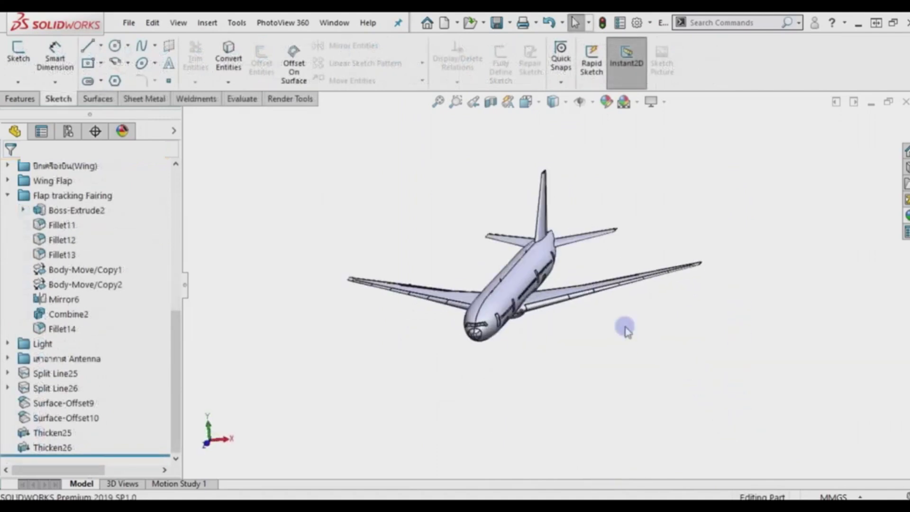
{"action": "scroll", "coordinate": [625, 329], "scroll_direction": "down", "scroll_amount": 2}
{"action": "scroll", "coordinate": [504, 280], "scroll_direction": "down", "scroll_amount": 2}
{"action": "scroll", "coordinate": [502, 280], "scroll_direction": "down", "scroll_amount": 2}
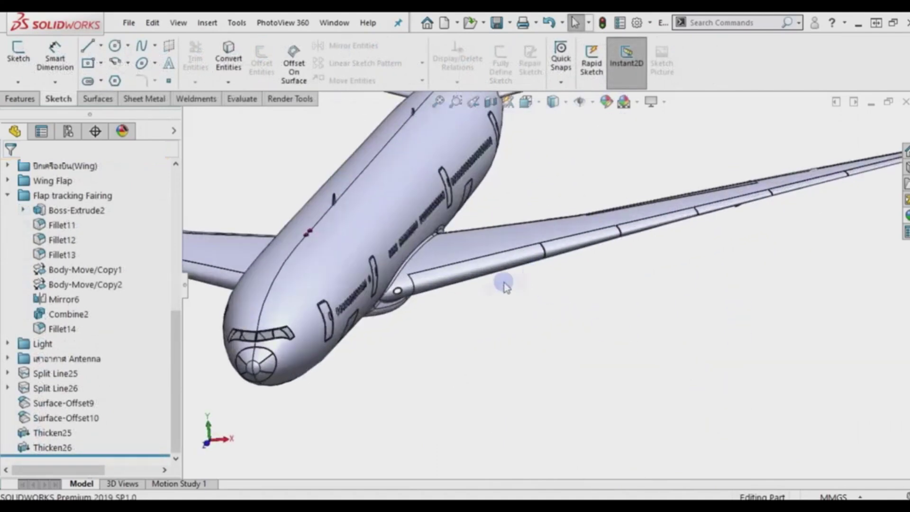
{"action": "scroll", "coordinate": [426, 294], "scroll_direction": "down", "scroll_amount": 3}
{"action": "left_click", "coordinate": [408, 285]}
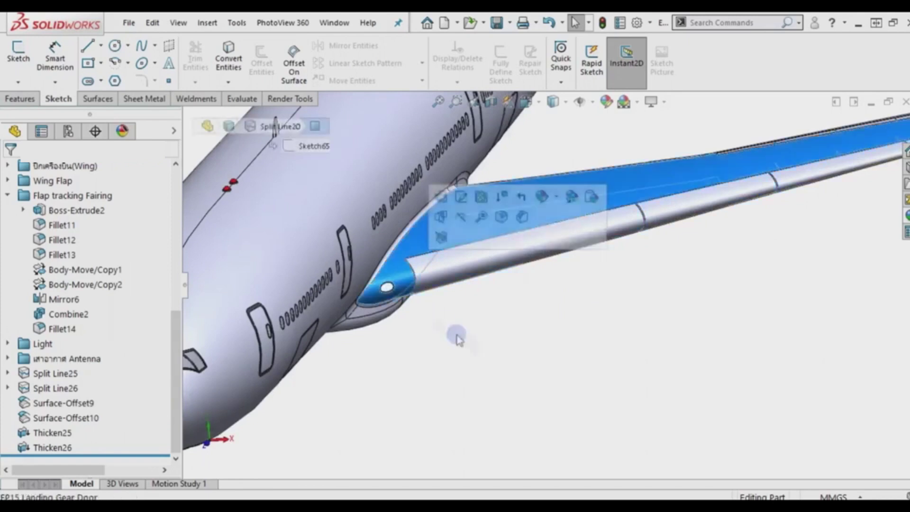
{"action": "middle_click_drag", "start_coordinate": [493, 331], "coordinate": [494, 340]}
{"action": "scroll", "coordinate": [493, 341], "scroll_direction": "up", "scroll_amount": 5}
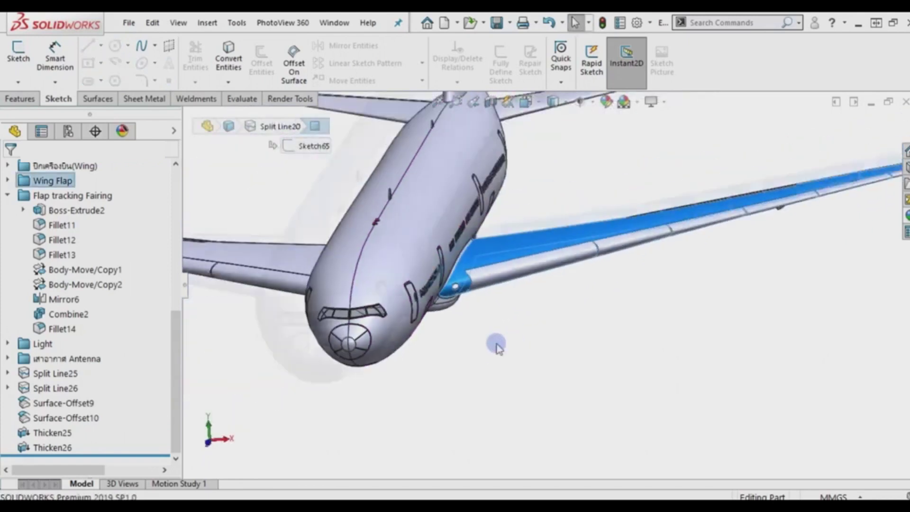
{"action": "left_click", "coordinate": [493, 341]}
{"action": "left_click", "coordinate": [7, 196]}
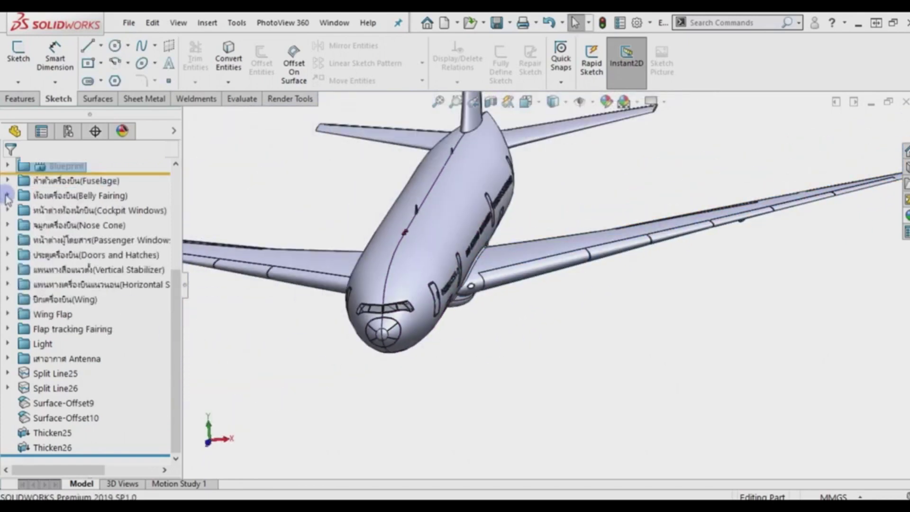
{"action": "scroll", "coordinate": [182, 335], "scroll_direction": "up", "scroll_amount": 4}
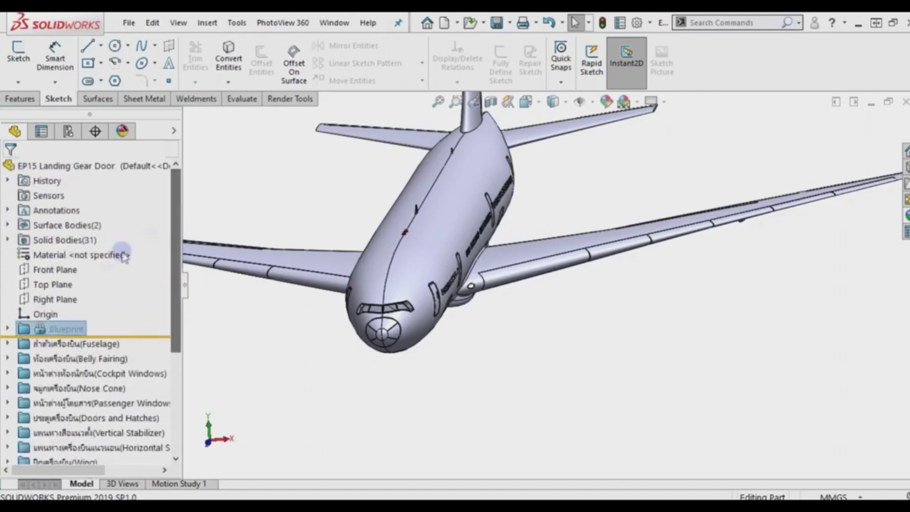
Open a new sketch on the Front Plane and view the airplane from the front.
{"action": "left_click", "coordinate": [55, 269]}
{"action": "left_click", "coordinate": [76, 244]}
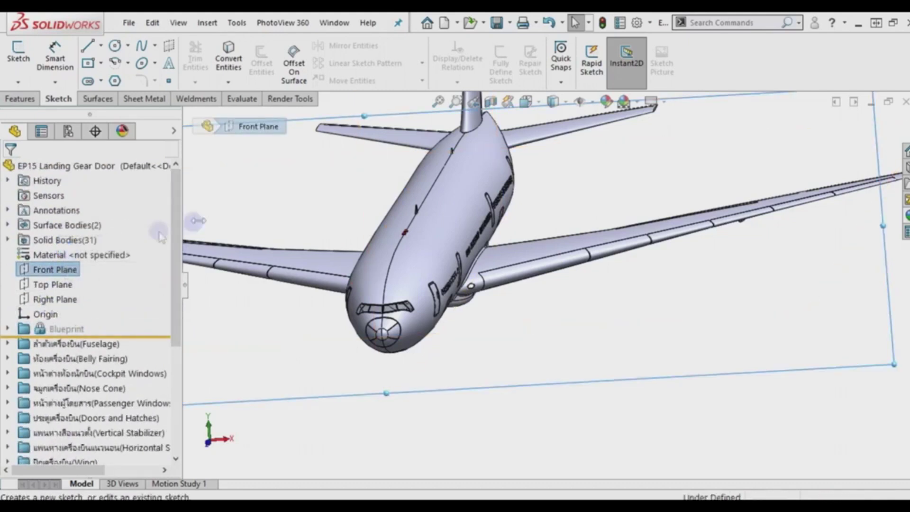
{"action": "left_click", "coordinate": [540, 101]}
{"action": "left_click", "coordinate": [544, 161]}
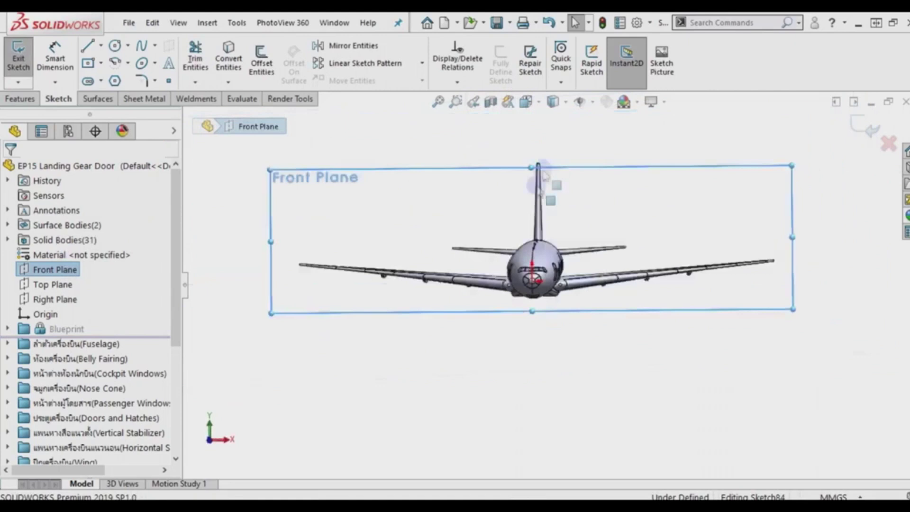
{"action": "left_click", "coordinate": [519, 403]}
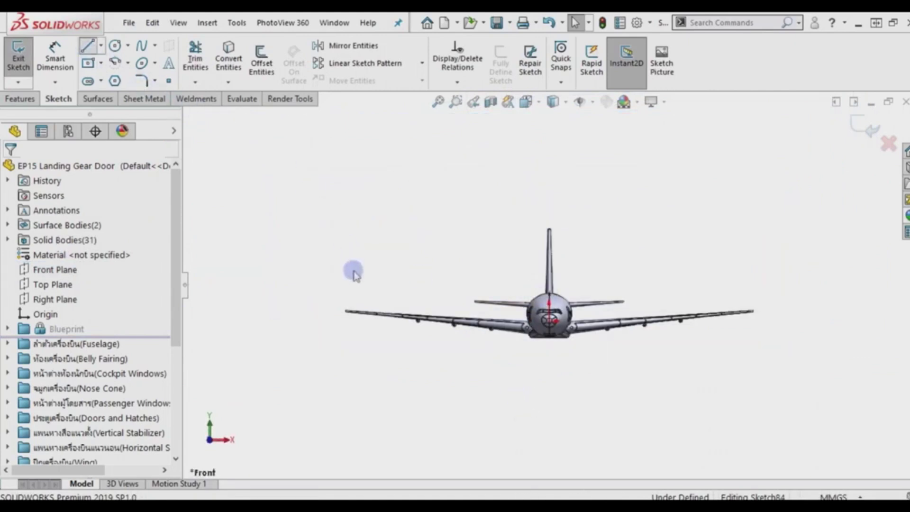
{"action": "scroll", "coordinate": [393, 310], "scroll_direction": "down", "scroll_amount": 3}
{"action": "scroll", "coordinate": [396, 310], "scroll_direction": "down", "scroll_amount": 3}
{"action": "scroll", "coordinate": [358, 303], "scroll_direction": "down", "scroll_amount": 2}
{"action": "scroll", "coordinate": [351, 289], "scroll_direction": "down", "scroll_amount": 3}
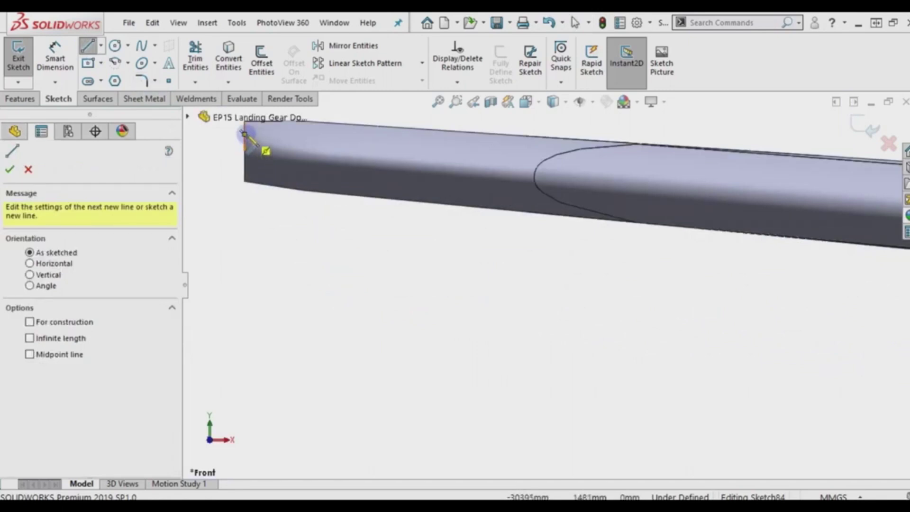
Draw a line from the left wingtip corner to the fuselage centreline.
{"action": "left_click", "coordinate": [243, 134]}
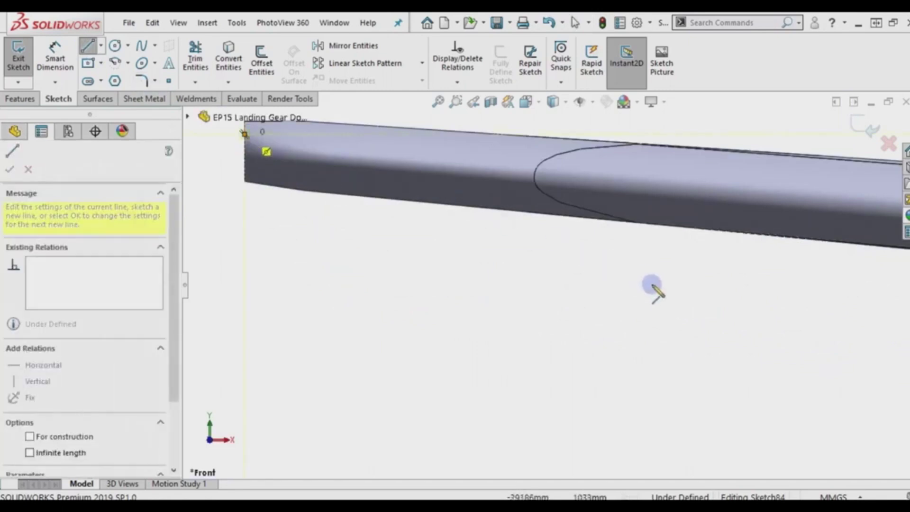
{"action": "scroll", "coordinate": [651, 284], "scroll_direction": "up", "scroll_amount": 3}
{"action": "scroll", "coordinate": [658, 289], "scroll_direction": "up", "scroll_amount": 2}
{"action": "scroll", "coordinate": [710, 303], "scroll_direction": "up", "scroll_amount": 2}
{"action": "scroll", "coordinate": [755, 308], "scroll_direction": "up", "scroll_amount": 1}
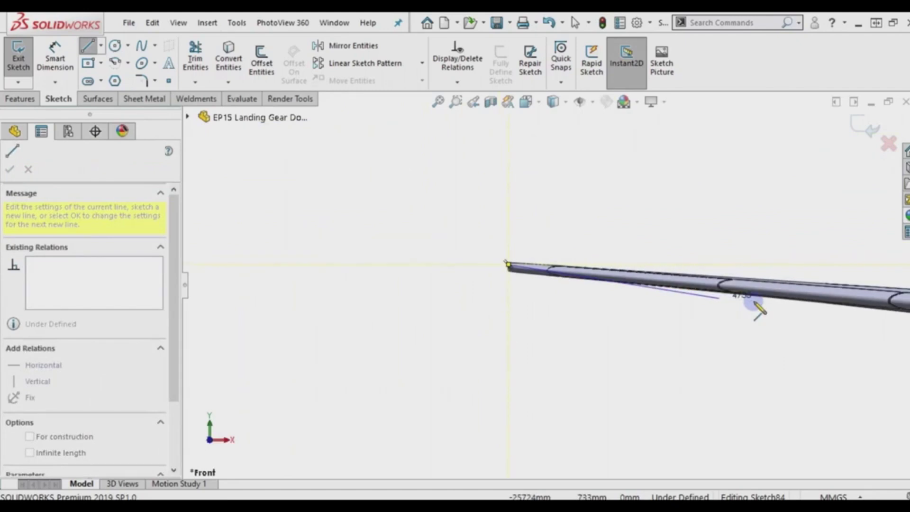
{"action": "scroll", "coordinate": [781, 327], "scroll_direction": "up", "scroll_amount": 1}
{"action": "scroll", "coordinate": [654, 331], "scroll_direction": "down", "scroll_amount": 2}
{"action": "scroll", "coordinate": [416, 317], "scroll_direction": "down", "scroll_amount": 2}
{"action": "scroll", "coordinate": [706, 372], "scroll_direction": "down", "scroll_amount": 3}
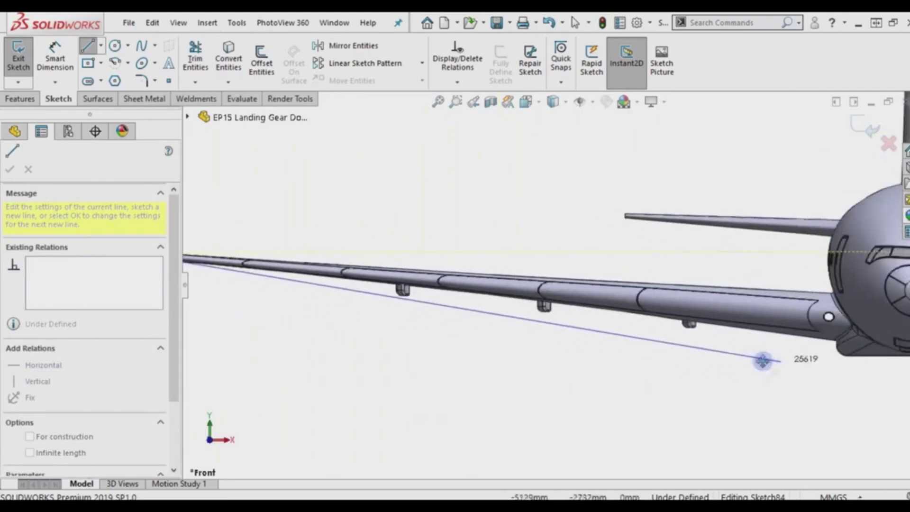
{"action": "middle_click_drag", "start_coordinate": [761, 361], "coordinate": [605, 362], "text": "ctrl"}
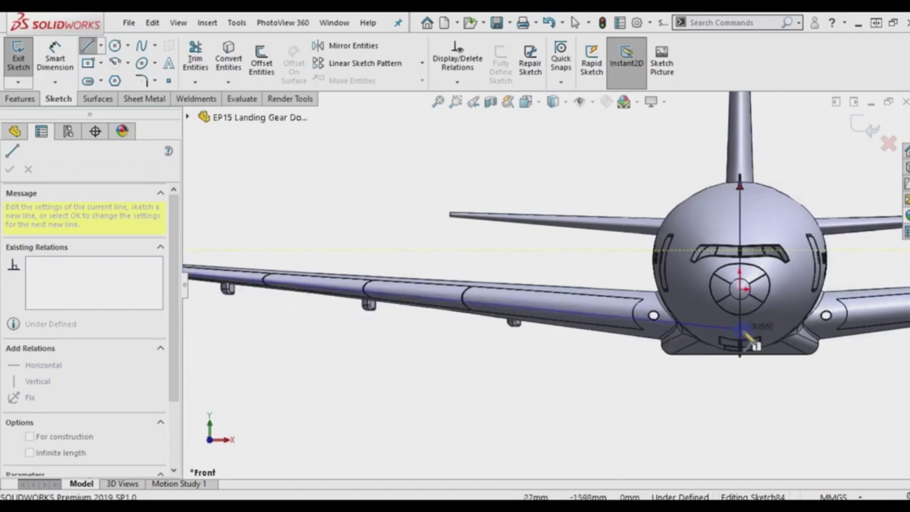
{"action": "middle_click_drag", "start_coordinate": [744, 334], "coordinate": [654, 327], "text": "ctrl"}
{"action": "scroll", "coordinate": [654, 327], "scroll_direction": "down", "scroll_amount": 2}
{"action": "scroll", "coordinate": [650, 325], "scroll_direction": "down", "scroll_amount": 1}
{"action": "left_click", "coordinate": [641, 316]}
{"action": "scroll", "coordinate": [665, 329], "scroll_direction": "up", "scroll_amount": 2}
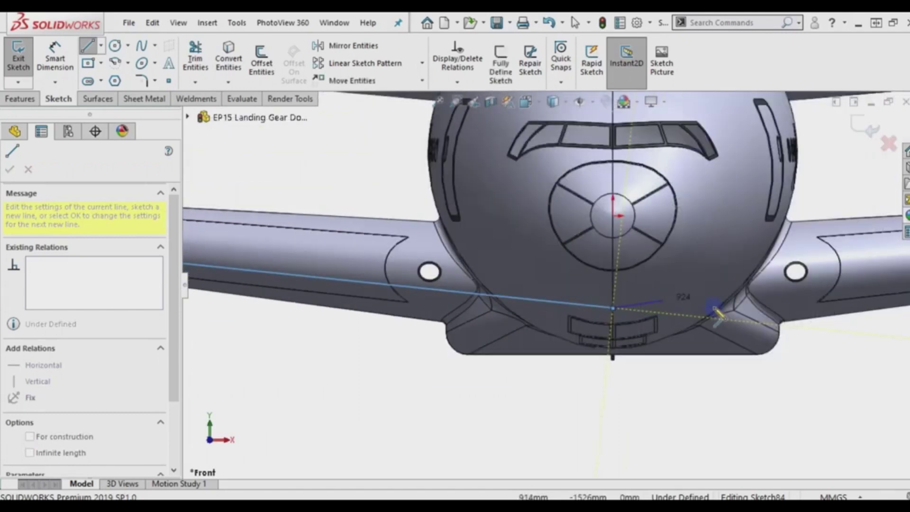
{"action": "scroll", "coordinate": [668, 327], "scroll_direction": "up", "scroll_amount": 2}
{"action": "scroll", "coordinate": [720, 303], "scroll_direction": "up", "scroll_amount": 1}
{"action": "scroll", "coordinate": [763, 291], "scroll_direction": "up", "scroll_amount": 1}
{"action": "scroll", "coordinate": [796, 268], "scroll_direction": "up", "scroll_amount": 1}
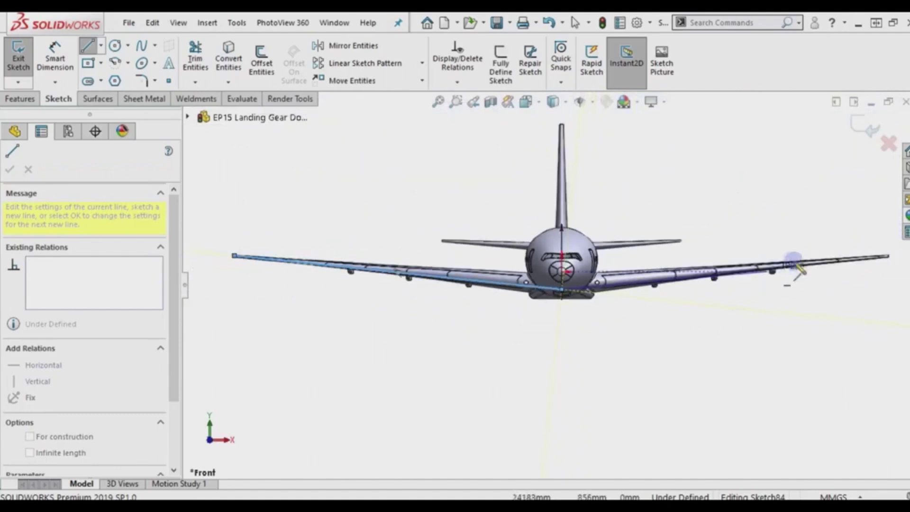
{"action": "scroll", "coordinate": [802, 260], "scroll_direction": "down", "scroll_amount": 2}
{"action": "scroll", "coordinate": [800, 266], "scroll_direction": "down", "scroll_amount": 2}
{"action": "scroll", "coordinate": [801, 266], "scroll_direction": "down", "scroll_amount": 1}
{"action": "scroll", "coordinate": [763, 275], "scroll_direction": "down", "scroll_amount": 1}
{"action": "scroll", "coordinate": [734, 282], "scroll_direction": "down", "scroll_amount": 1}
{"action": "scroll", "coordinate": [691, 279], "scroll_direction": "down", "scroll_amount": 2}
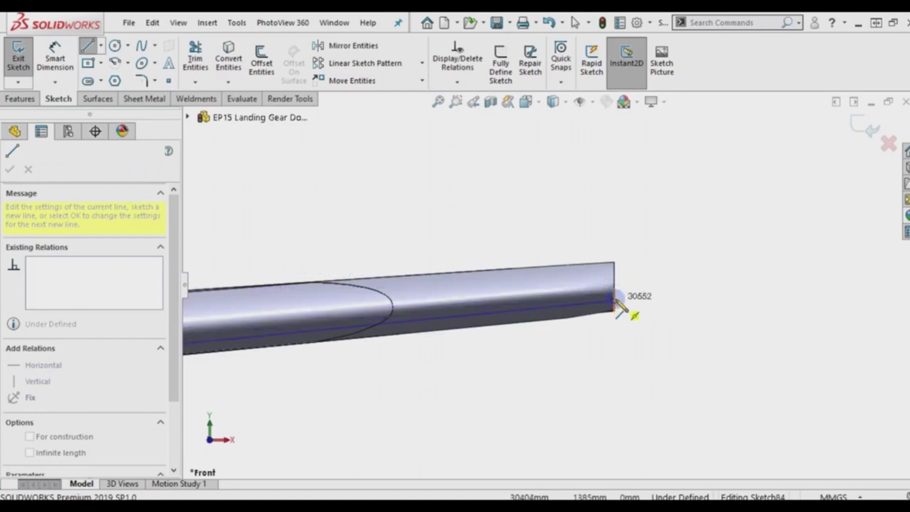
End the line at the right wingtip, then free its endpoint and drag it onto the wing's upper edge.
{"action": "left_click", "coordinate": [614, 300]}
{"action": "right_click", "coordinate": [588, 223]}
{"action": "left_click", "coordinate": [611, 227]}
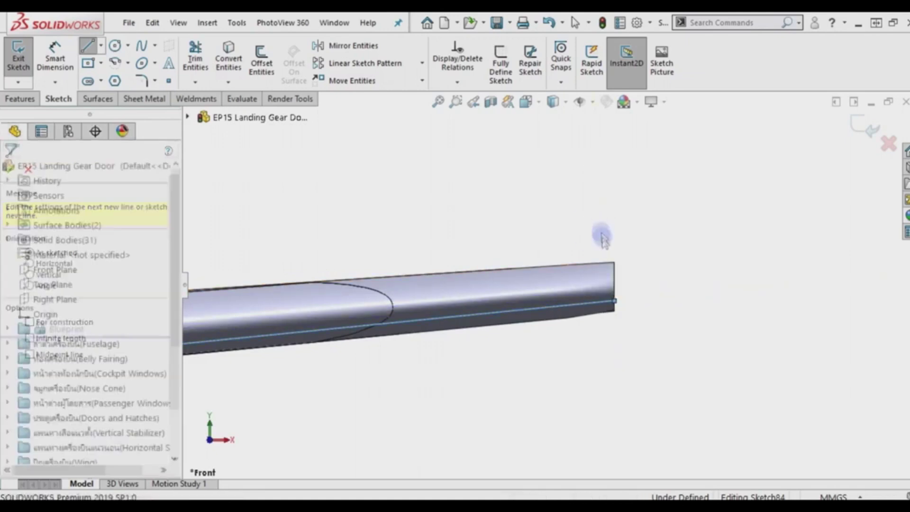
{"action": "left_click", "coordinate": [614, 301]}
{"action": "right_click", "coordinate": [149, 239]}
{"action": "left_click", "coordinate": [150, 242]}
{"action": "left_click", "coordinate": [615, 299]}
{"action": "left_click_drag", "start_coordinate": [615, 299], "coordinate": [615, 276]}
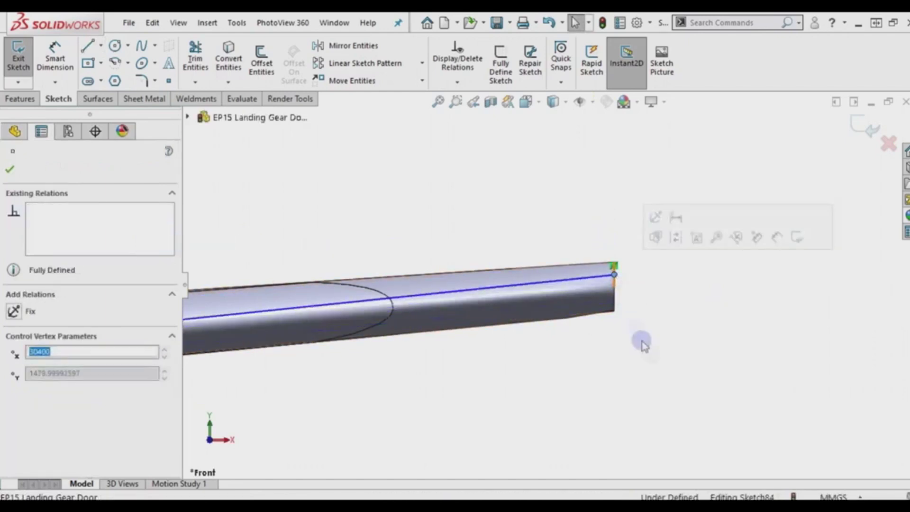
{"action": "left_click", "coordinate": [657, 363]}
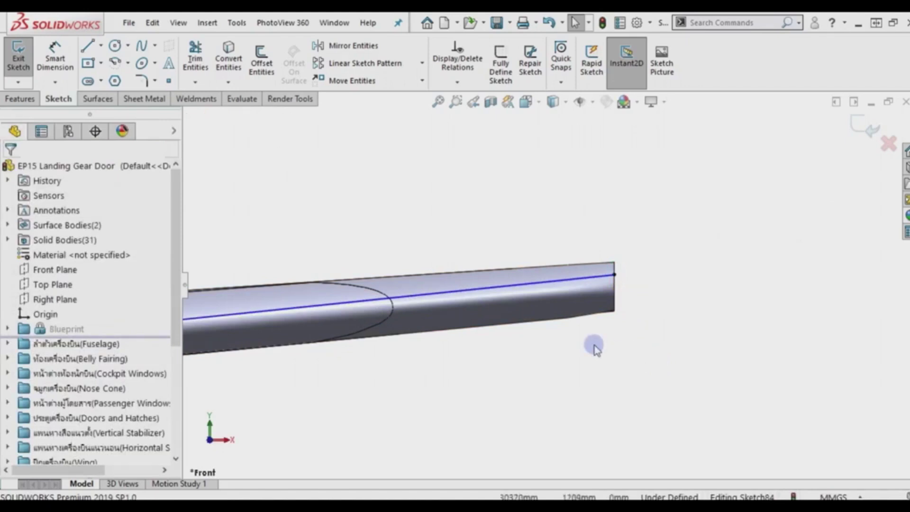
Add a 1300 mm vertical dimension between the wingtip vertex and the fuselage centre point.
{"action": "key", "text": "ctrl+8"}
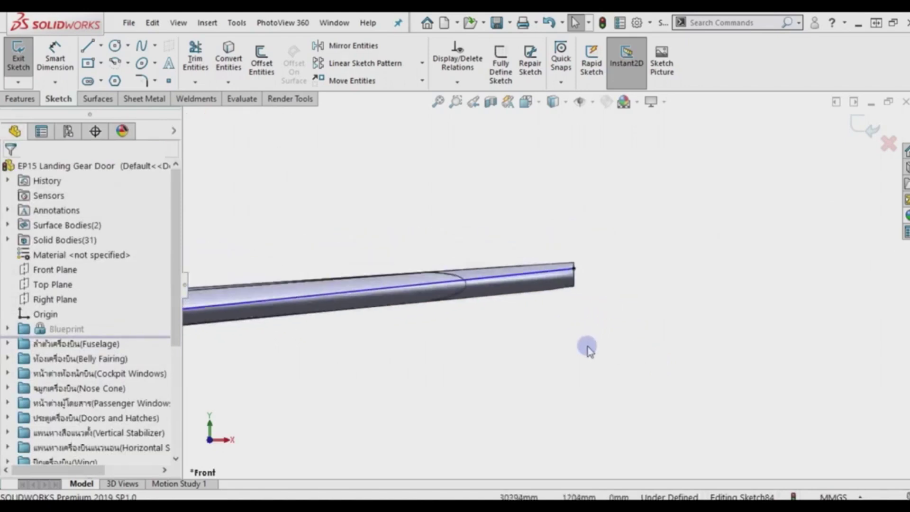
{"action": "mouse_move", "coordinate": [587, 351]}
{"action": "middle_mouse_down"}
{"action": "mouse_move", "coordinate": [581, 325]}
{"action": "mouse_move", "coordinate": [596, 409]}
{"action": "middle_mouse_up"}
{"action": "middle_click_drag", "start_coordinate": [431, 371], "coordinate": [507, 375], "text": "ctrl"}
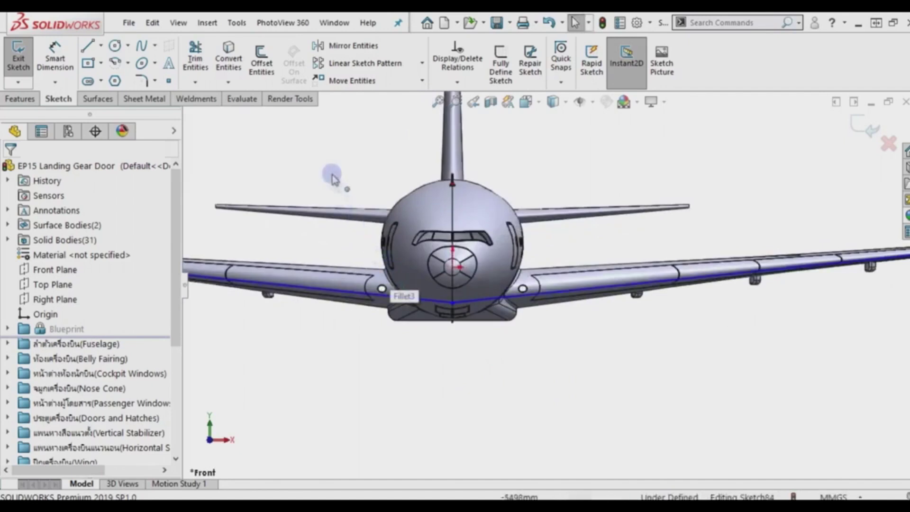
{"action": "left_click", "coordinate": [58, 50]}
{"action": "left_click", "coordinate": [453, 302]}
{"action": "left_click", "coordinate": [453, 266]}
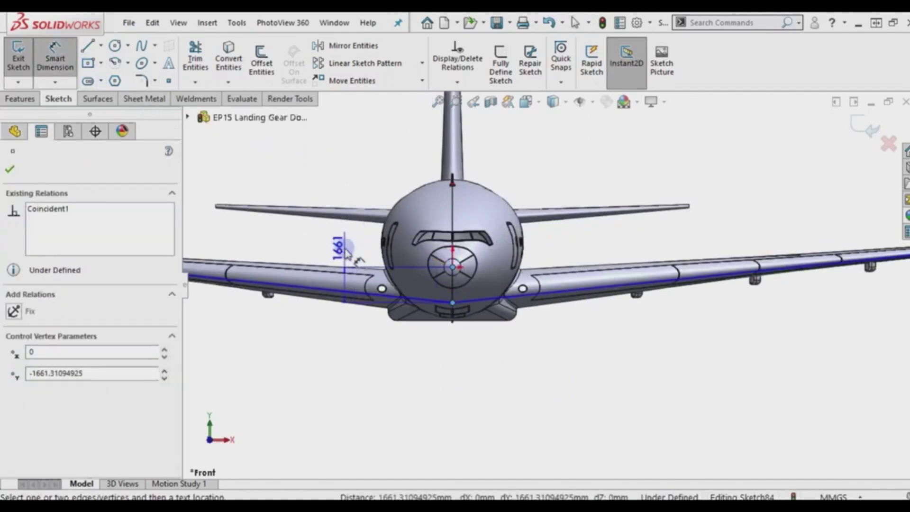
{"action": "left_click", "coordinate": [339, 244]}
{"action": "left_click", "coordinate": [340, 245]}
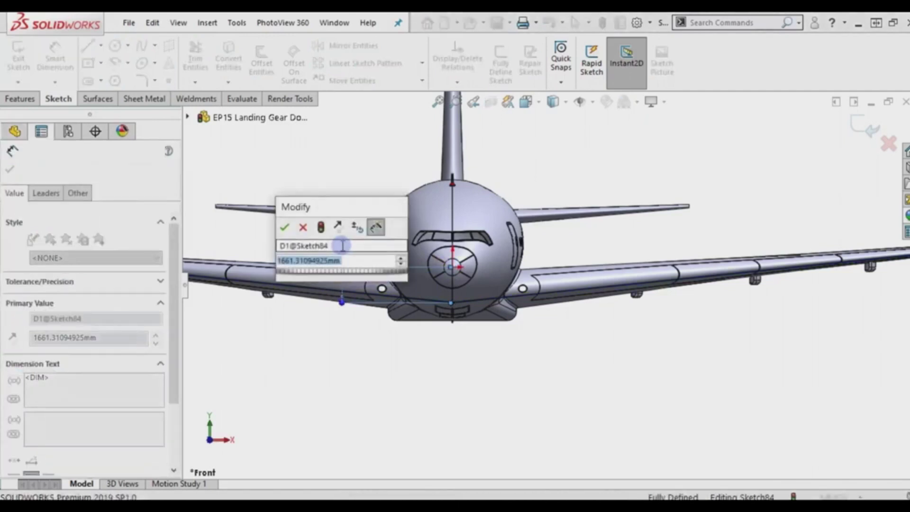
{"action": "type", "text": "1"}
{"action": "type", "text": "00"}
{"action": "key", "text": "Return"}
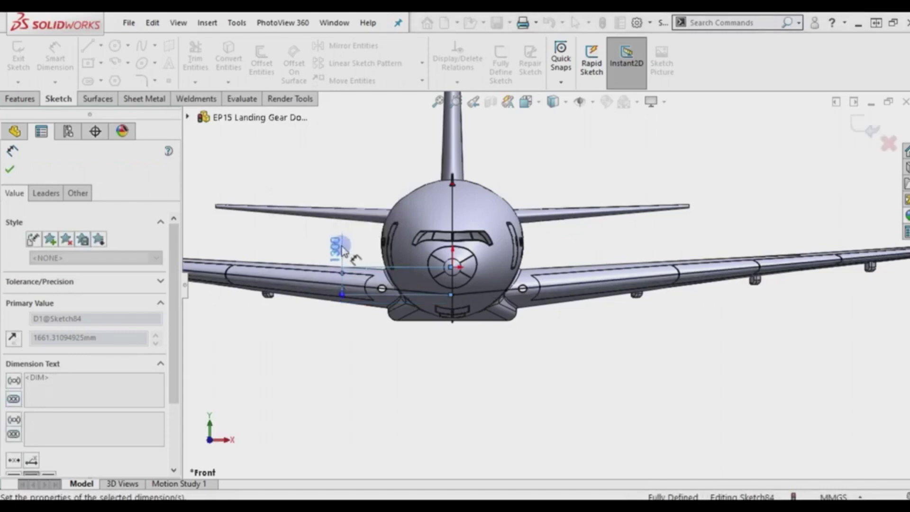
{"action": "left_click", "coordinate": [11, 170]}
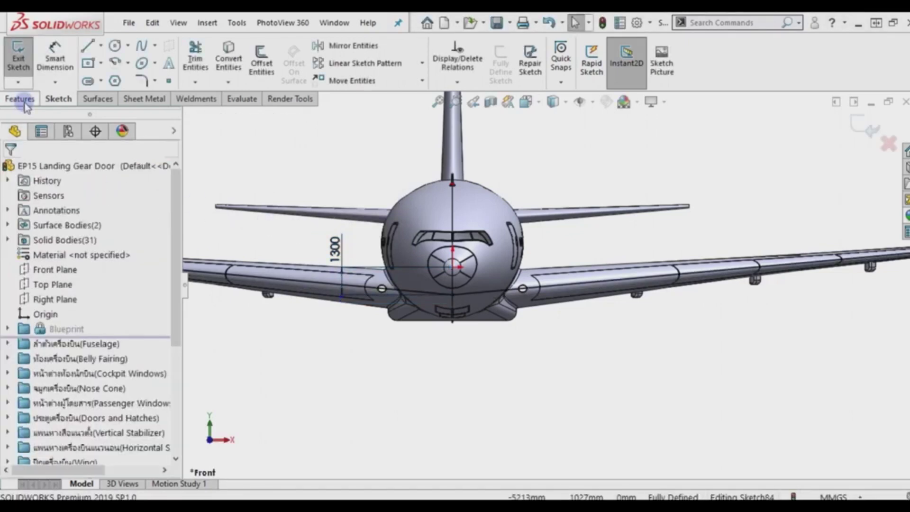
Set up a Split Line projecting Sketch84 onto both wing faces.
{"action": "left_click", "coordinate": [21, 99]}
{"action": "left_click", "coordinate": [573, 87]}
{"action": "left_click", "coordinate": [598, 93]}
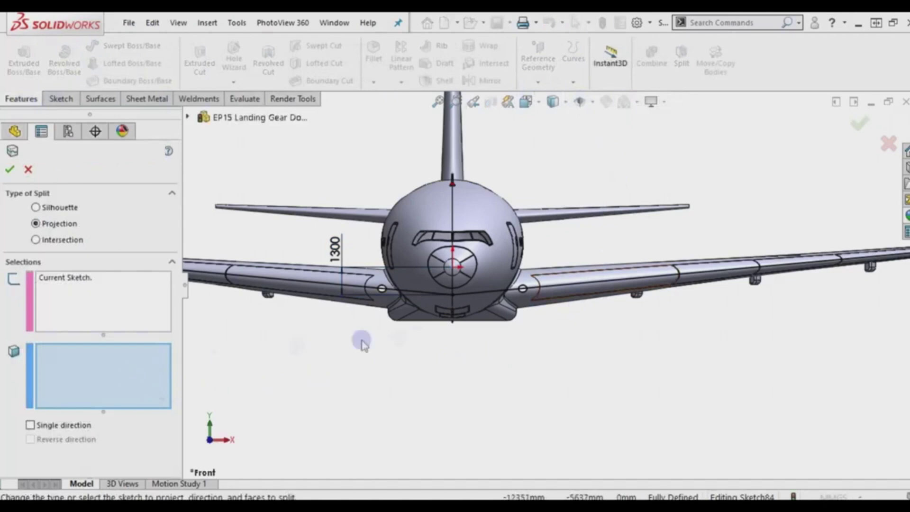
{"action": "scroll", "coordinate": [417, 320], "scroll_direction": "down", "scroll_amount": 2}
{"action": "mouse_move", "coordinate": [416, 318]}
{"action": "middle_mouse_down"}
{"action": "mouse_move", "coordinate": [406, 349]}
{"action": "mouse_move", "coordinate": [540, 307]}
{"action": "middle_mouse_up"}
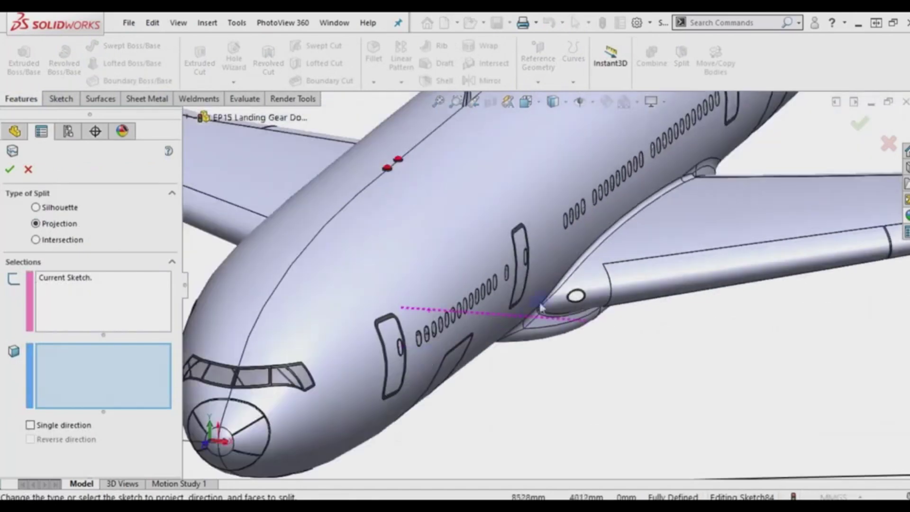
{"action": "left_click", "coordinate": [591, 282]}
{"action": "scroll", "coordinate": [589, 280], "scroll_direction": "up", "scroll_amount": 2}
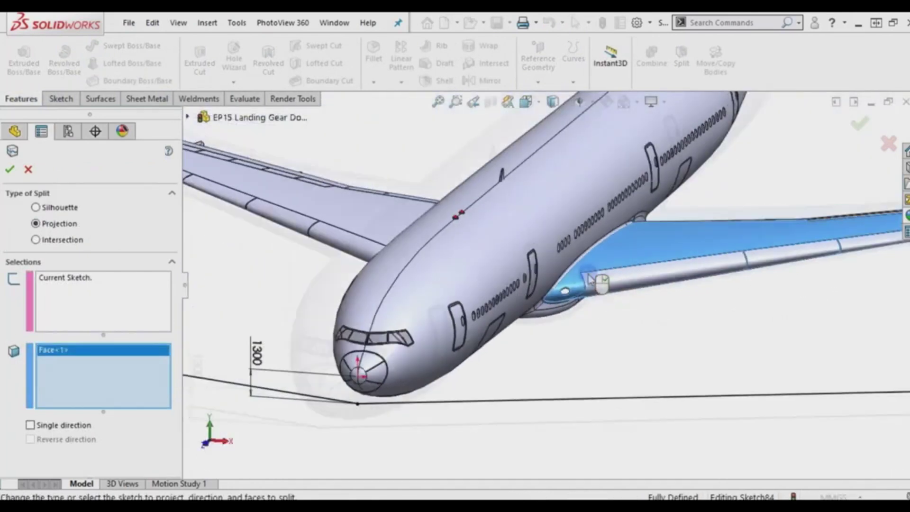
{"action": "left_click", "coordinate": [413, 219]}
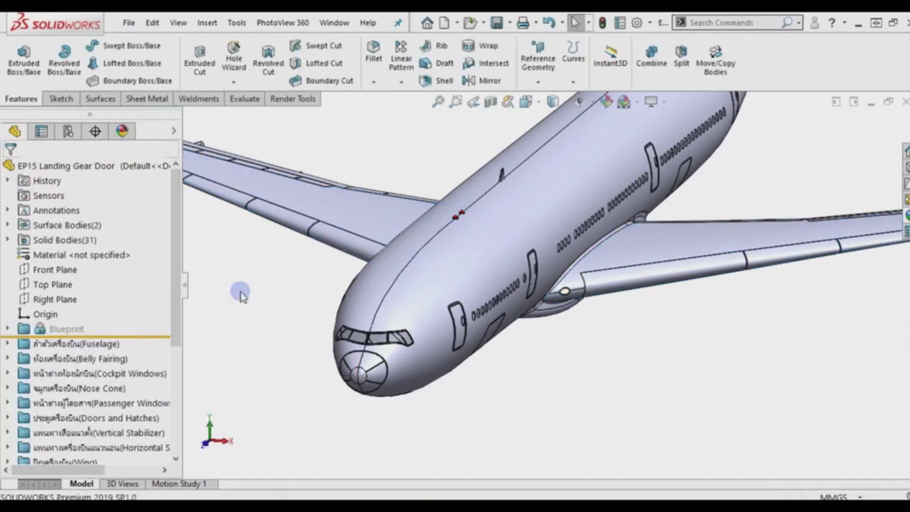
{"action": "scroll", "coordinate": [660, 365], "scroll_direction": "down", "scroll_amount": 3}
{"action": "scroll", "coordinate": [658, 364], "scroll_direction": "up", "scroll_amount": 3}
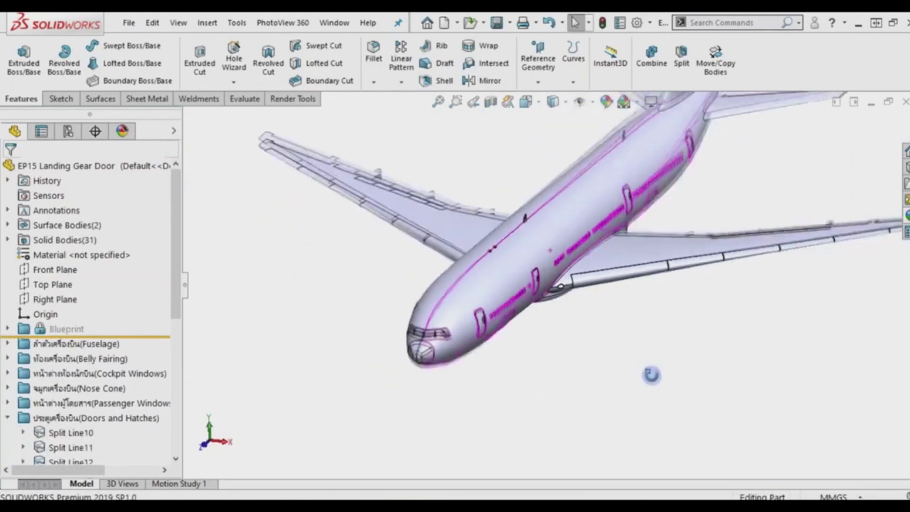
{"action": "left_click", "coordinate": [625, 251]}
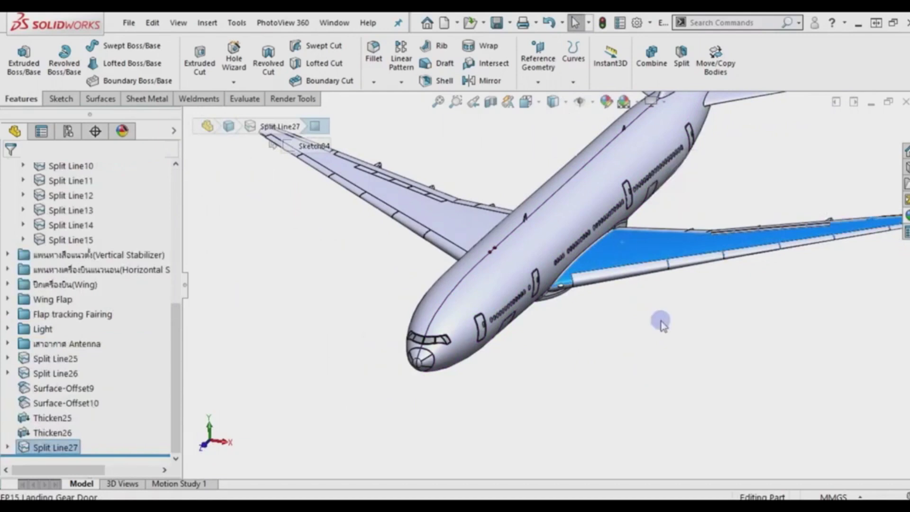
{"action": "left_click", "coordinate": [672, 365]}
{"action": "mouse_move", "coordinate": [672, 365]}
{"action": "middle_mouse_down"}
{"action": "mouse_move", "coordinate": [684, 243]}
{"action": "mouse_move", "coordinate": [633, 325]}
{"action": "mouse_move", "coordinate": [626, 316]}
{"action": "middle_mouse_up"}
{"action": "left_click", "coordinate": [624, 312]}
{"action": "scroll", "coordinate": [624, 311], "scroll_direction": "down", "scroll_amount": 3}
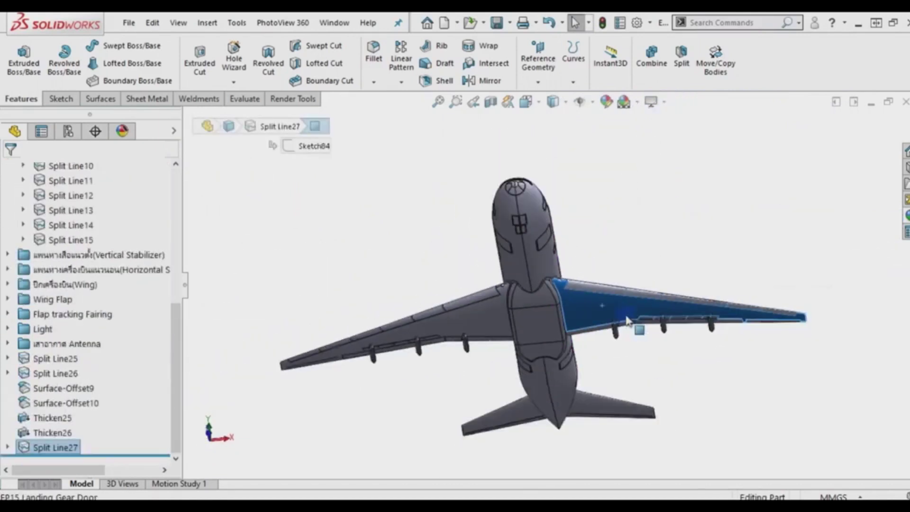
{"action": "left_click", "coordinate": [624, 203]}
{"action": "scroll", "coordinate": [613, 308], "scroll_direction": "down", "scroll_amount": 3}
{"action": "mouse_move", "coordinate": [611, 322]}
{"action": "middle_mouse_down"}
{"action": "mouse_move", "coordinate": [612, 294]}
{"action": "mouse_move", "coordinate": [616, 303]}
{"action": "middle_mouse_up"}
{"action": "key", "text": "f"}
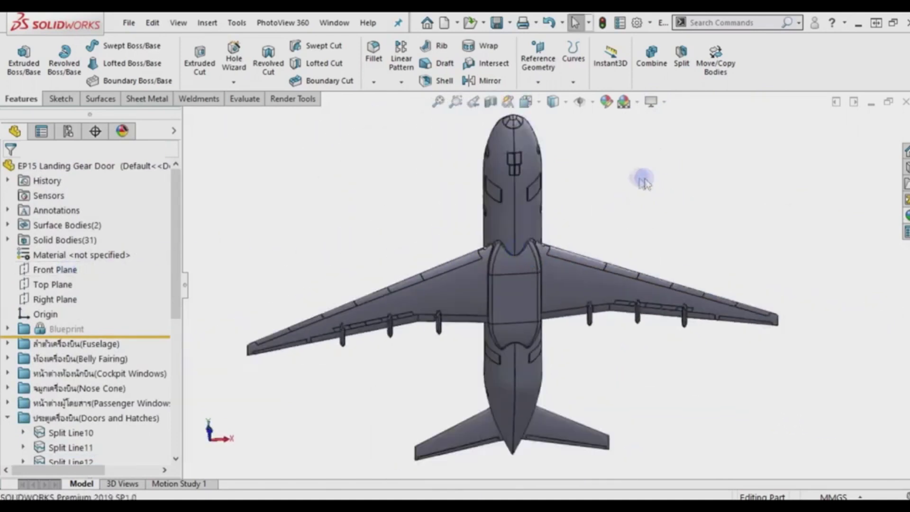
Open a new sketch on the Top Plane and view the model from the bottom.
{"action": "left_click", "coordinate": [61, 284]}
{"action": "left_click", "coordinate": [69, 266]}
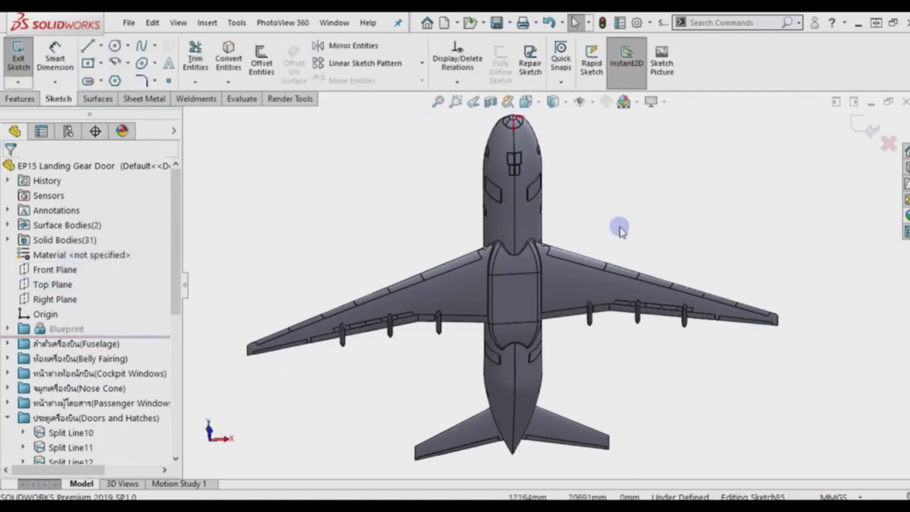
{"action": "left_click", "coordinate": [542, 108]}
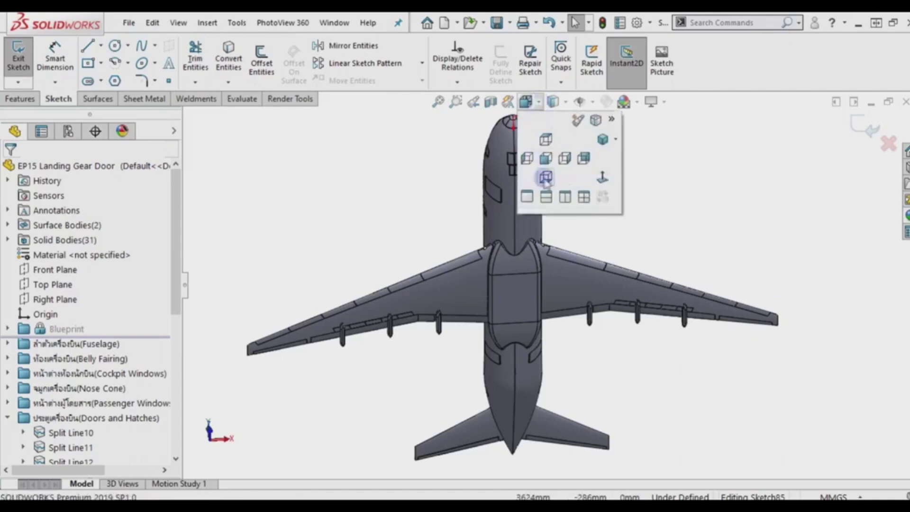
{"action": "left_click", "coordinate": [594, 185]}
{"action": "scroll", "coordinate": [548, 303], "scroll_direction": "down", "scroll_amount": 2}
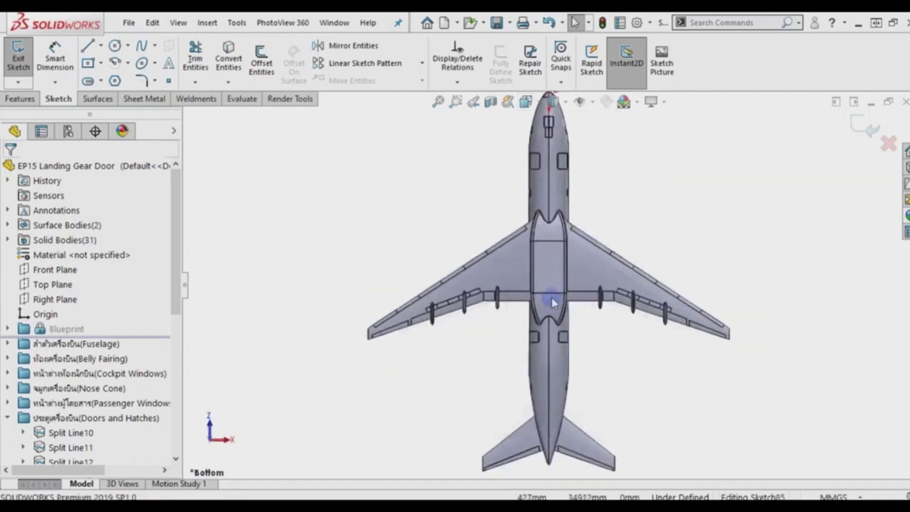
{"action": "scroll", "coordinate": [540, 280], "scroll_direction": "down", "scroll_amount": 4}
{"action": "scroll", "coordinate": [534, 253], "scroll_direction": "down", "scroll_amount": 3}
{"action": "scroll", "coordinate": [537, 255], "scroll_direction": "down", "scroll_amount": 2}
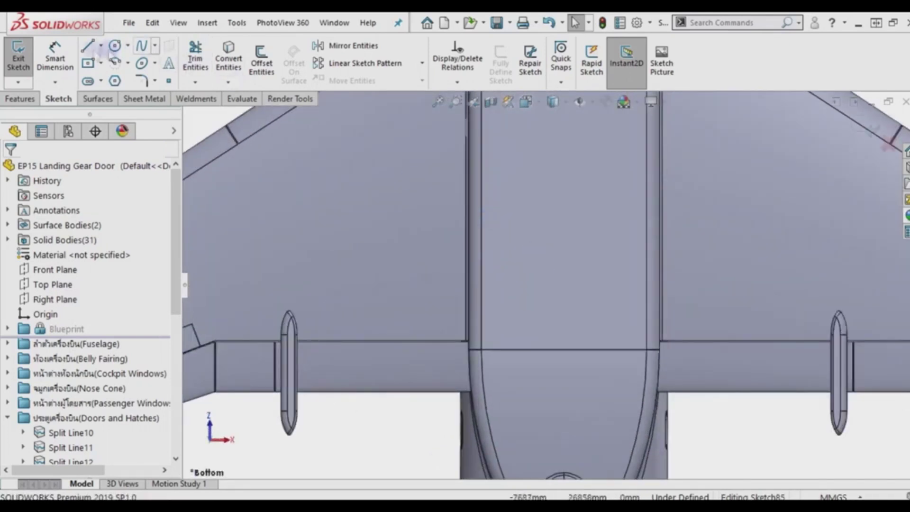
Draw a closed five-sided line outline under the belly.
{"action": "left_click", "coordinate": [518, 293]}
{"action": "left_click", "coordinate": [519, 237]}
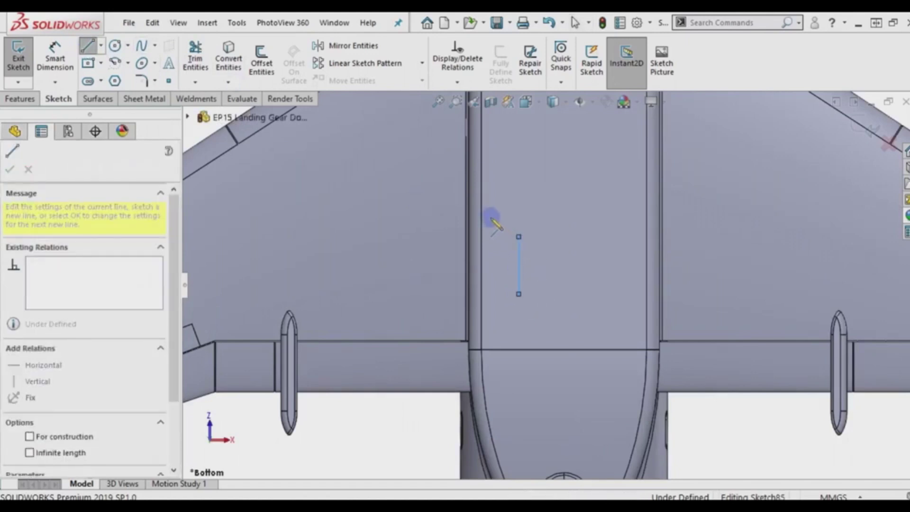
{"action": "left_click", "coordinate": [455, 195]}
{"action": "left_click", "coordinate": [401, 216]}
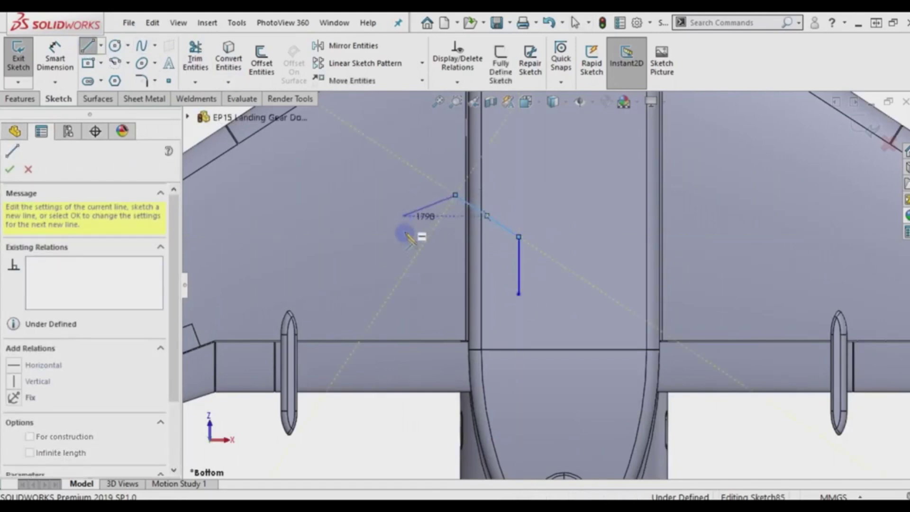
{"action": "left_click", "coordinate": [401, 276]}
{"action": "left_click", "coordinate": [519, 293]}
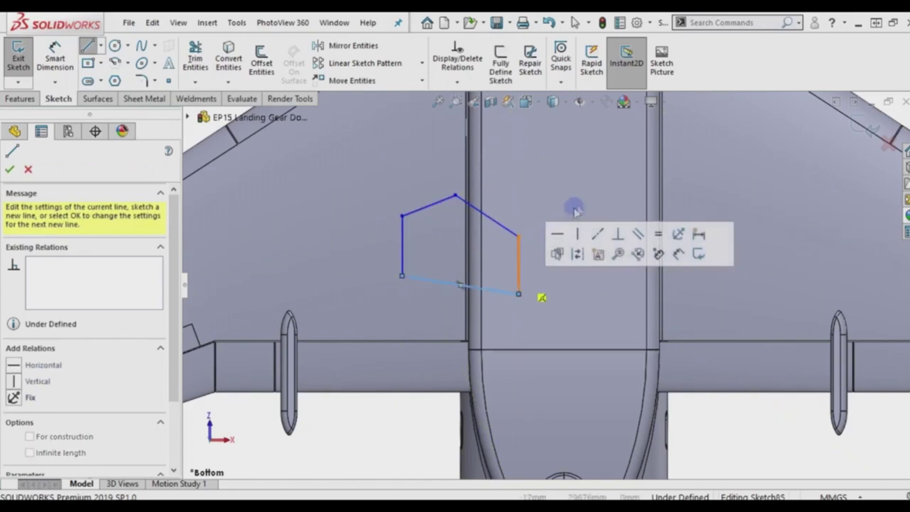
{"action": "right_click", "coordinate": [594, 186]}
{"action": "left_click", "coordinate": [605, 196]}
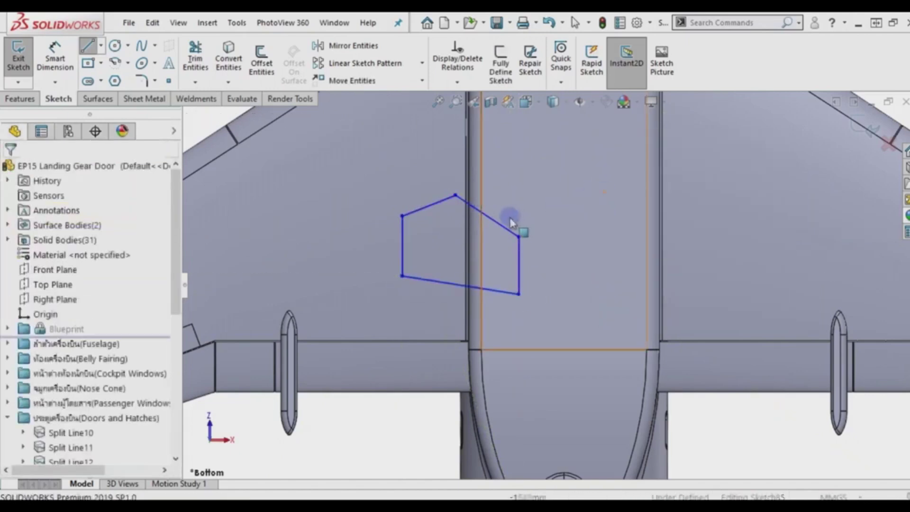
Make the outline's top and bottom edges parallel and move its top-left corner down.
{"action": "left_click", "coordinate": [498, 287]}
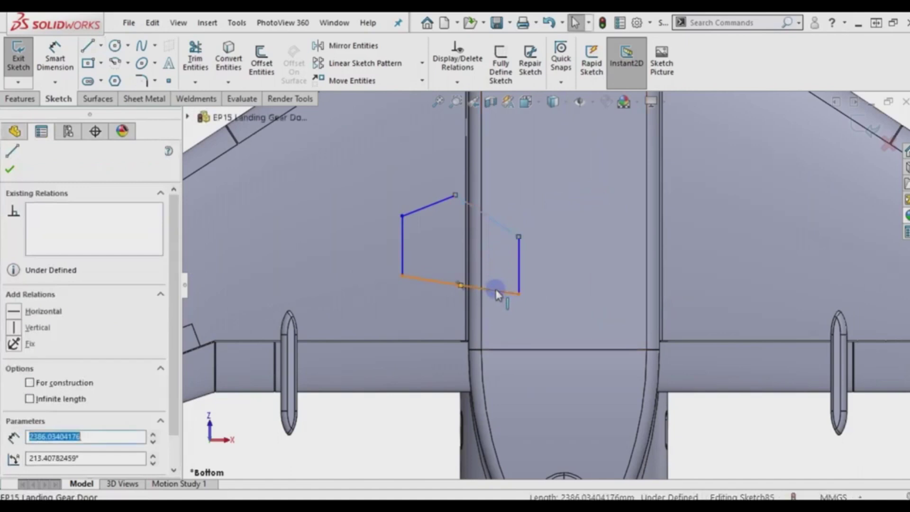
{"action": "left_click", "coordinate": [511, 291], "text": "ctrl"}
{"action": "left_click", "coordinate": [611, 229]}
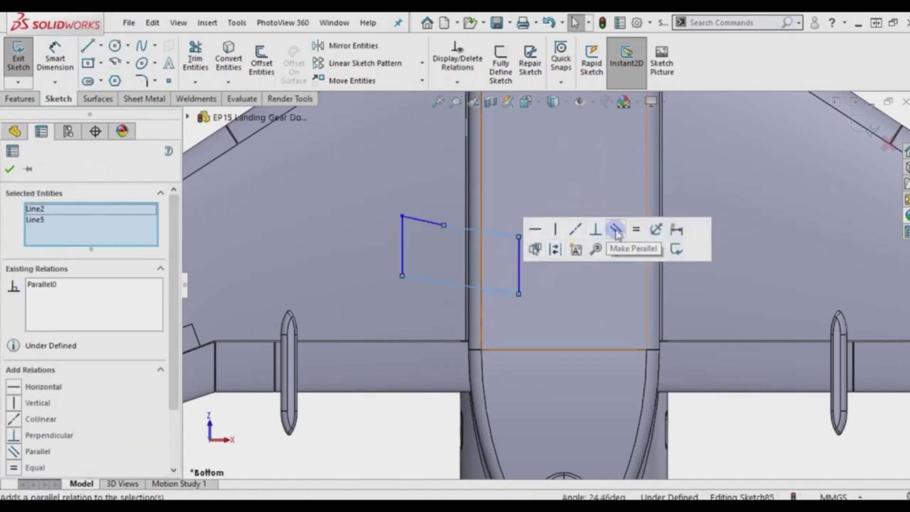
{"action": "key", "text": "Escape"}
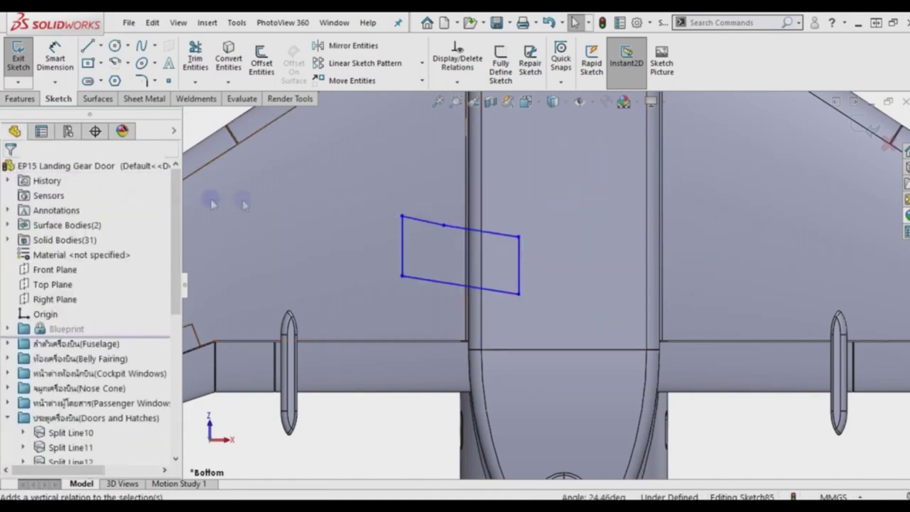
{"action": "left_click_drag", "start_coordinate": [402, 216], "coordinate": [403, 242]}
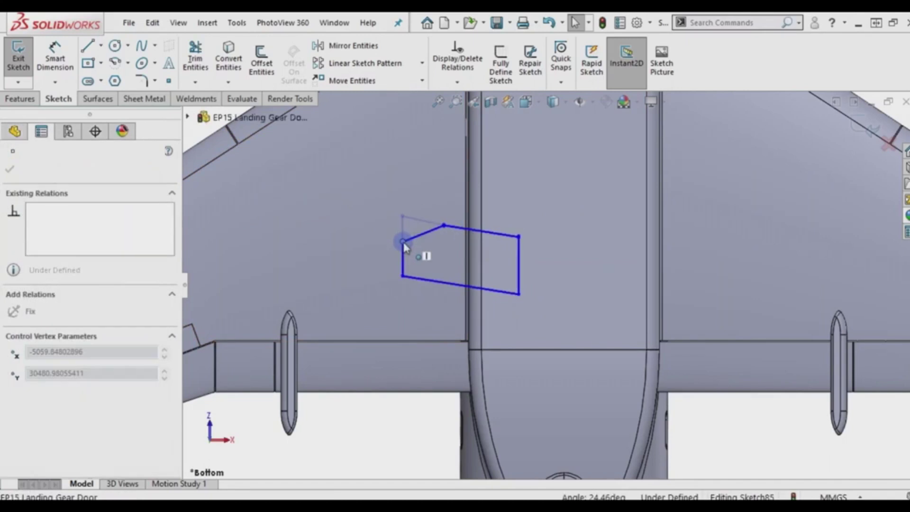
{"action": "left_click", "coordinate": [404, 407]}
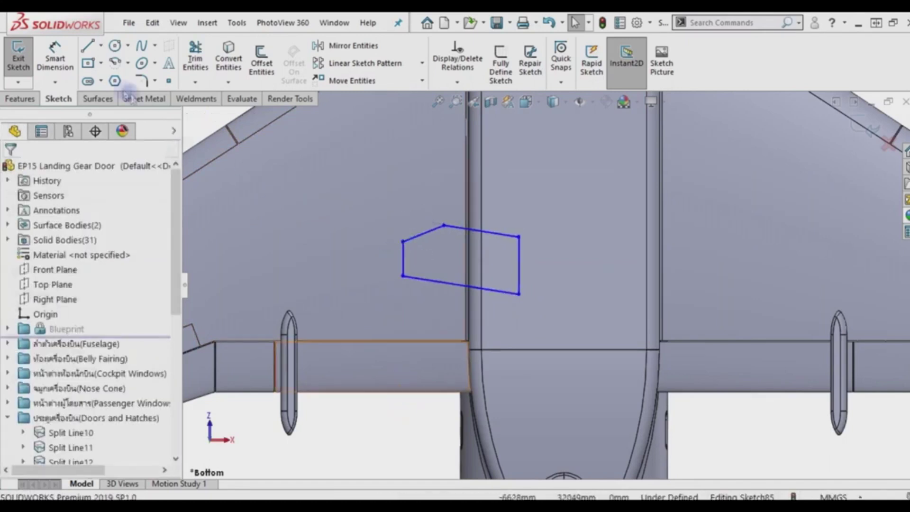
Dimension the outline's top-right corner 31000 from the Front Plane.
{"action": "left_click", "coordinate": [56, 52]}
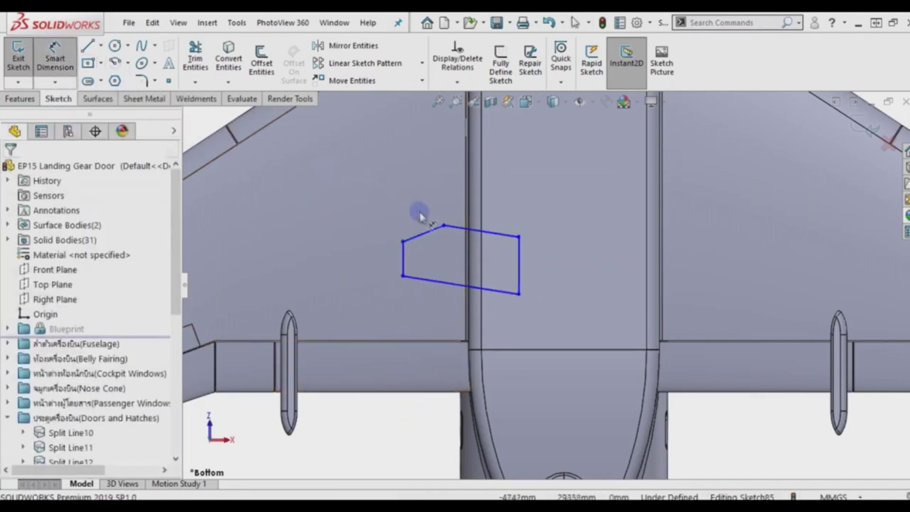
{"action": "left_click", "coordinate": [519, 238]}
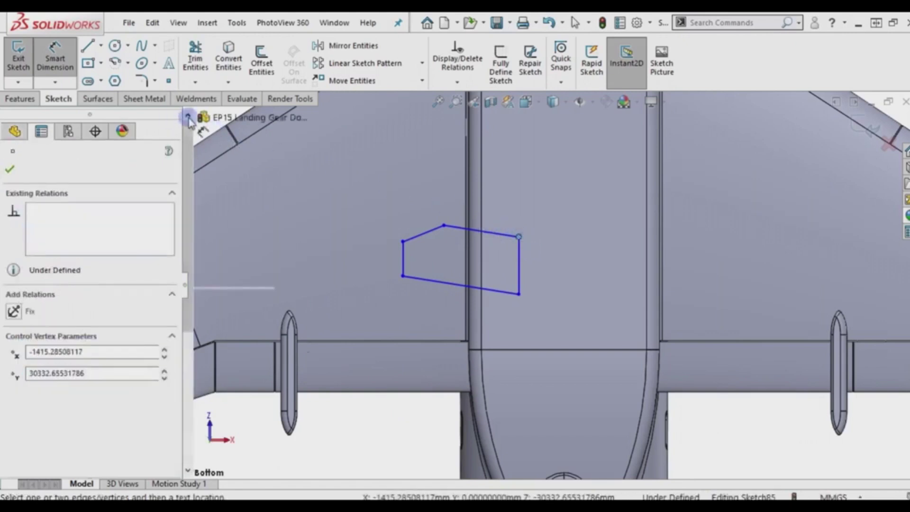
{"action": "left_click", "coordinate": [187, 117]}
{"action": "left_click", "coordinate": [261, 221]}
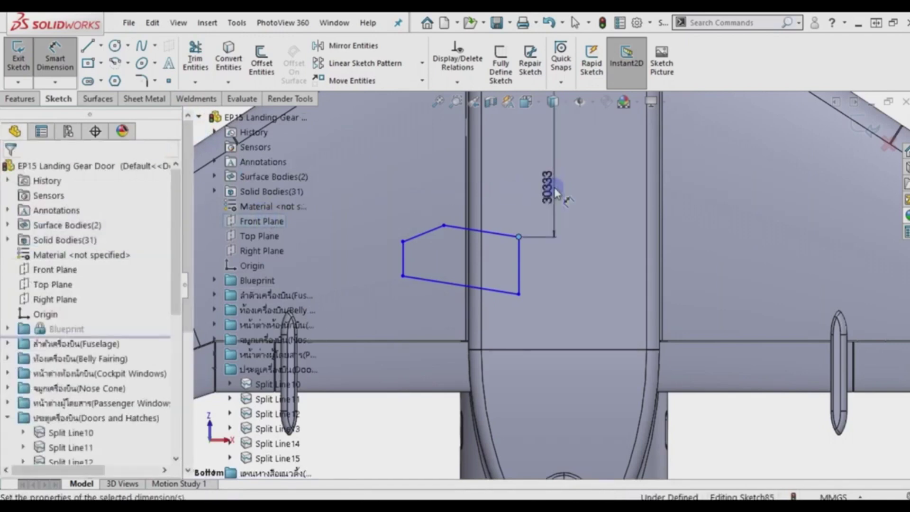
{"action": "left_click", "coordinate": [557, 194]}
{"action": "type", "text": "31000"}
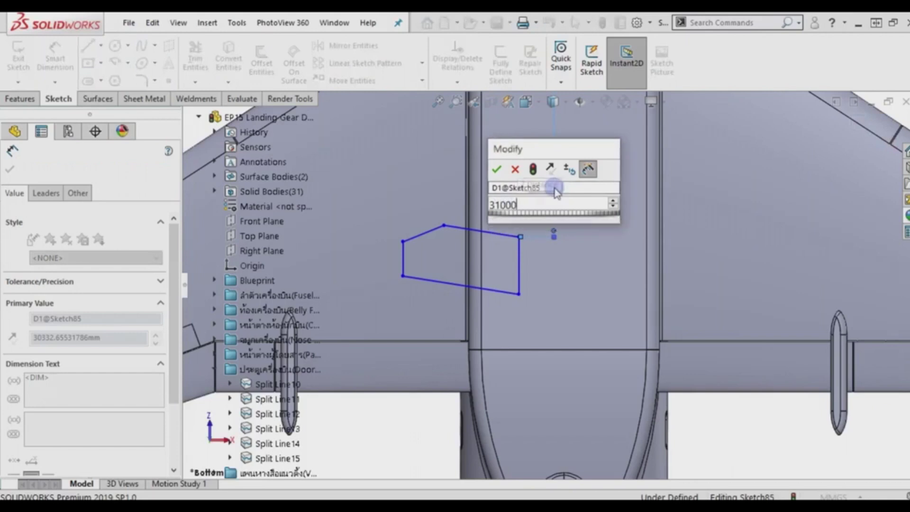
{"action": "key", "text": "Return"}
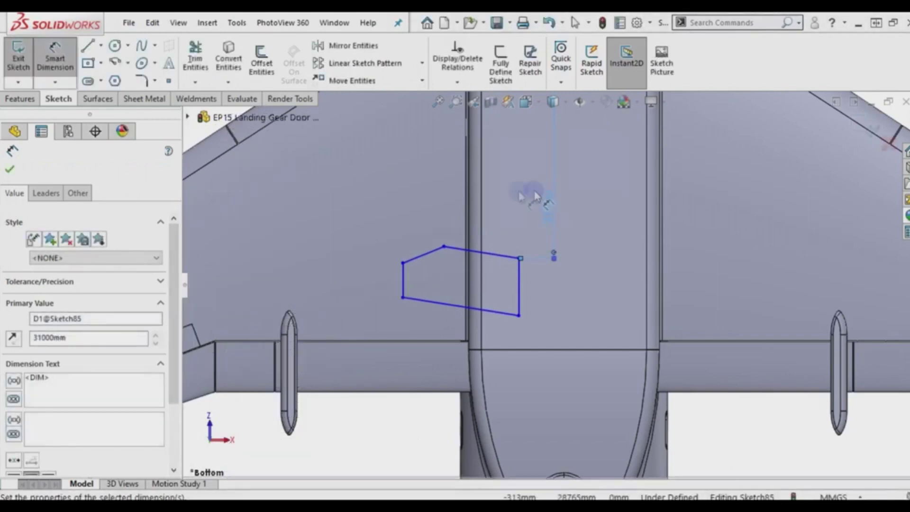
{"action": "left_click", "coordinate": [9, 169]}
{"action": "left_click", "coordinate": [43, 62]}
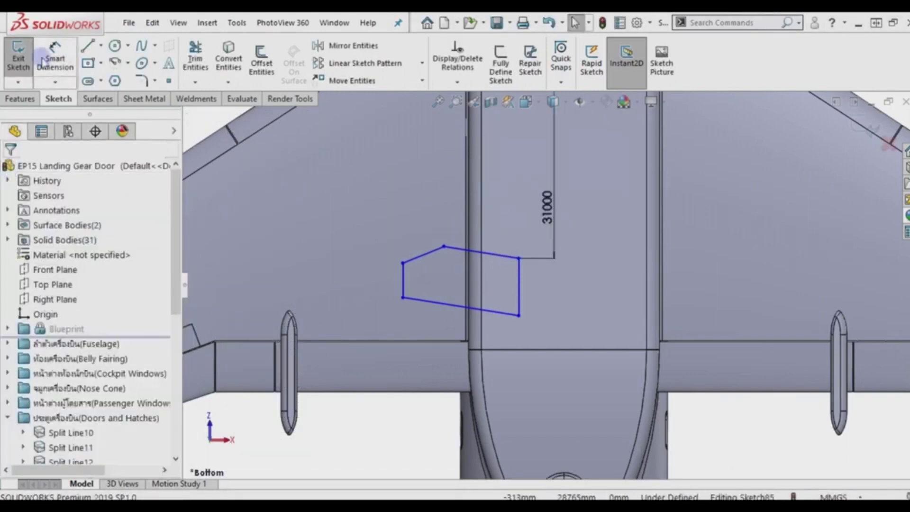
Dimension the outline's right edge to a length of 1400.
{"action": "left_click", "coordinate": [65, 58]}
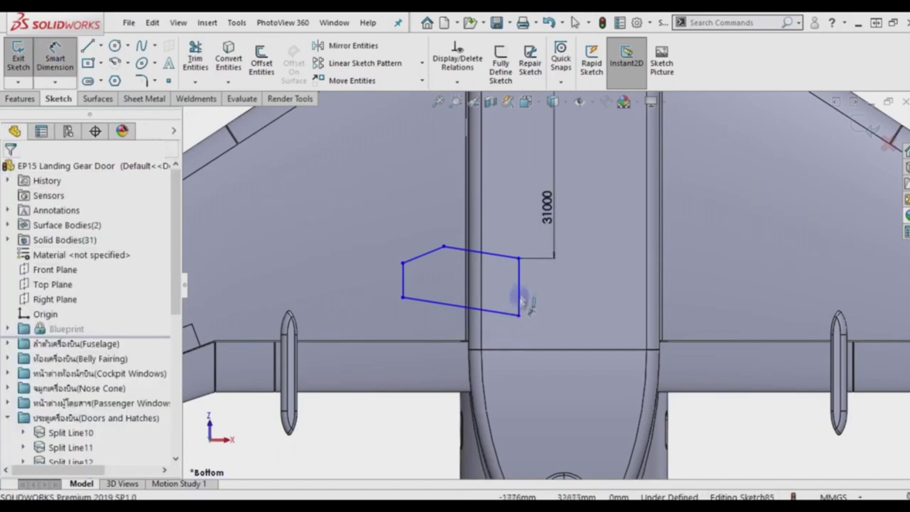
{"action": "left_click", "coordinate": [546, 294]}
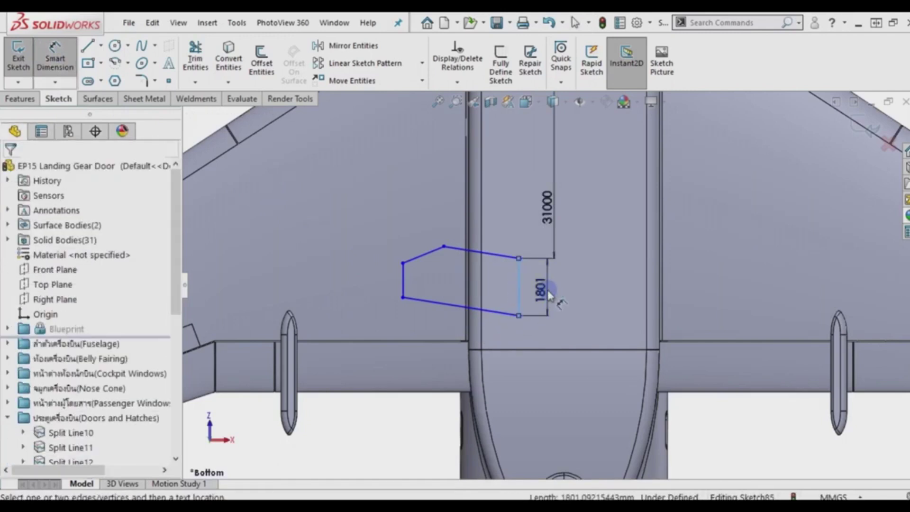
{"action": "left_click", "coordinate": [548, 294]}
{"action": "type", "text": "1400"}
{"action": "key", "text": "Return"}
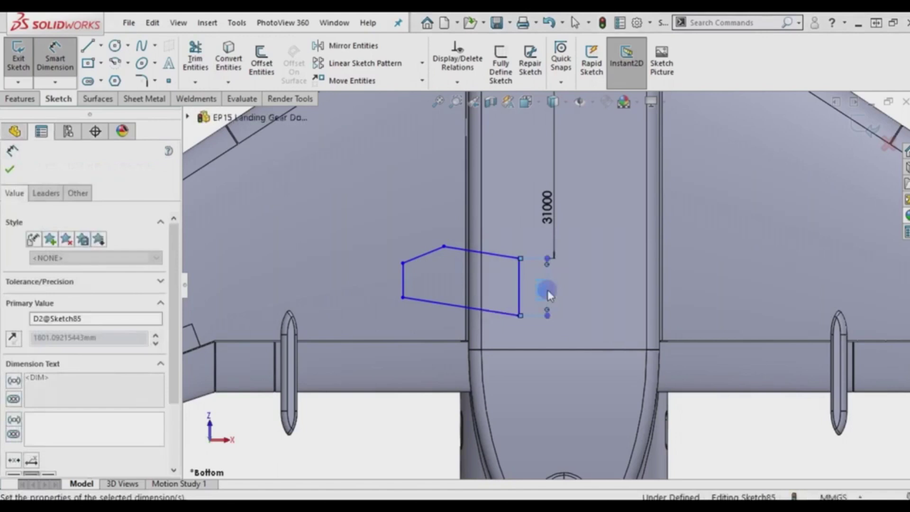
{"action": "left_click", "coordinate": [8, 170]}
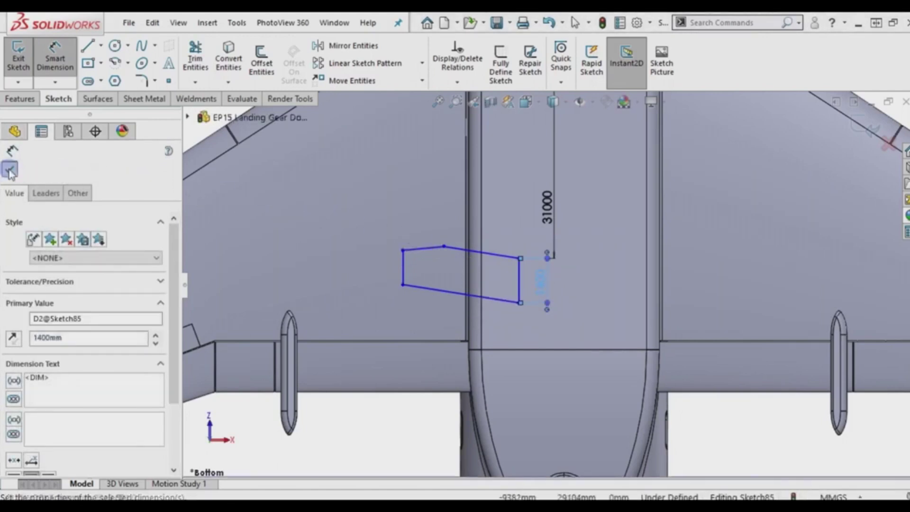
Set the horizontal distance from the top corner to the right edge to 1400.
{"action": "left_click", "coordinate": [56, 64]}
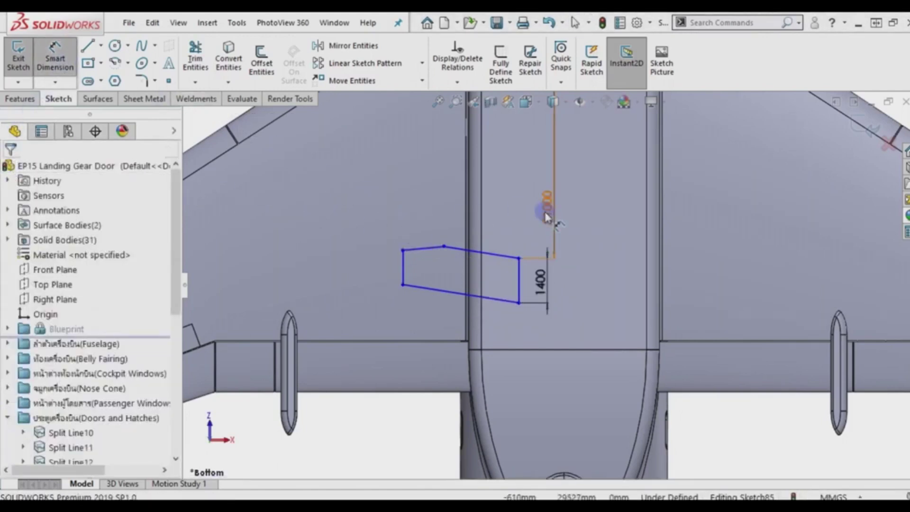
{"action": "scroll", "coordinate": [543, 204], "scroll_direction": "down", "scroll_amount": 2}
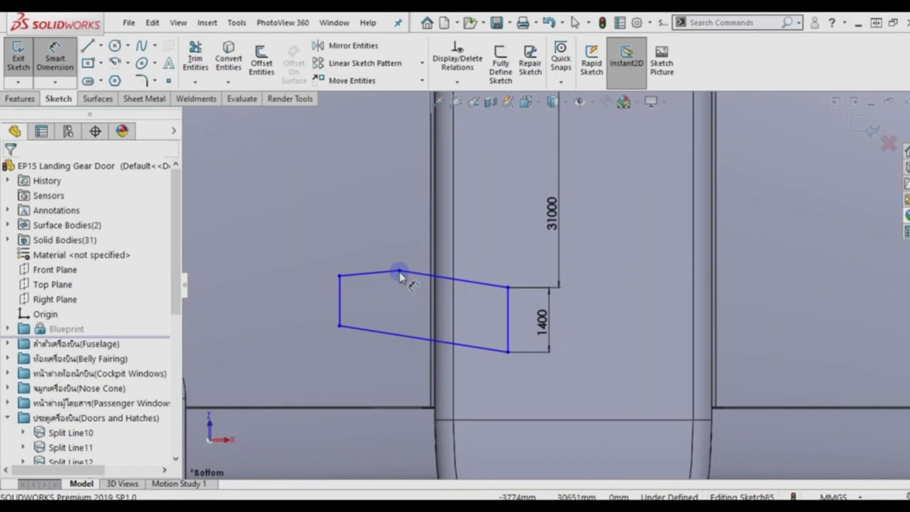
{"action": "left_click", "coordinate": [399, 272]}
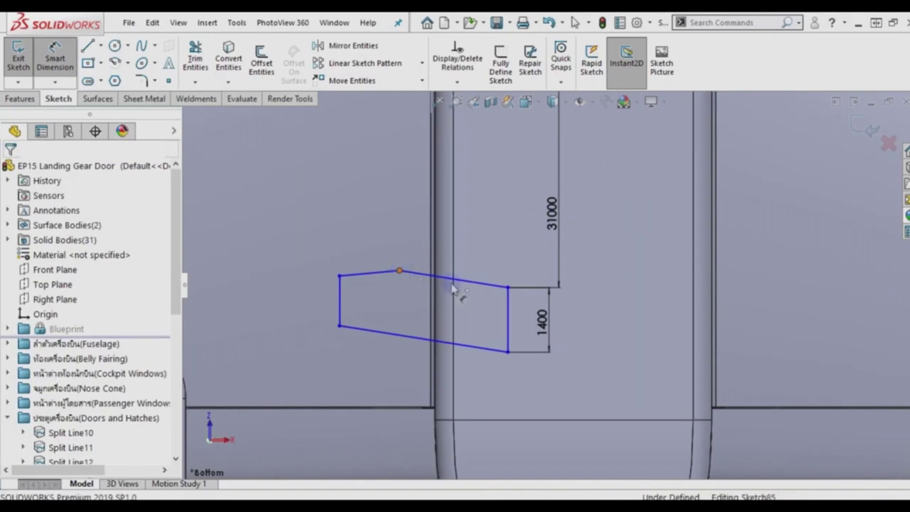
{"action": "left_click", "coordinate": [507, 307]}
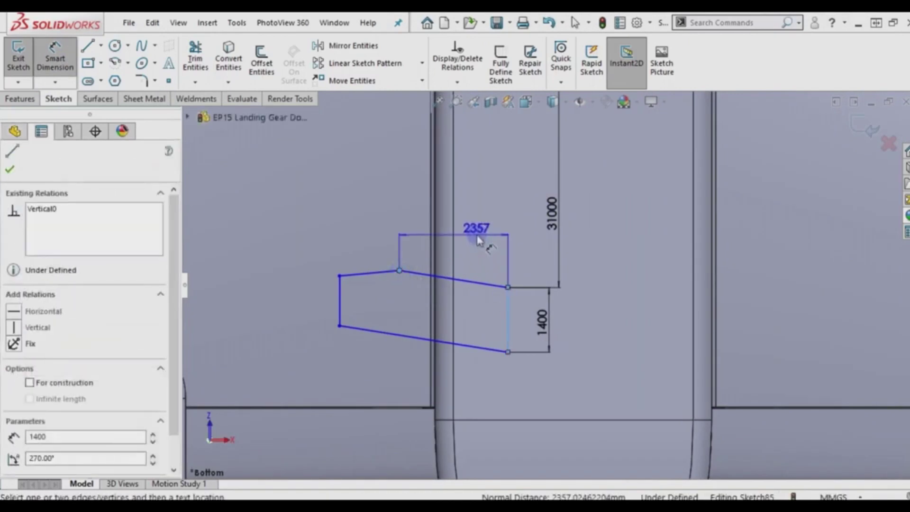
{"action": "left_click", "coordinate": [479, 240]}
{"action": "type", "text": "1400"}
{"action": "key", "text": "Return"}
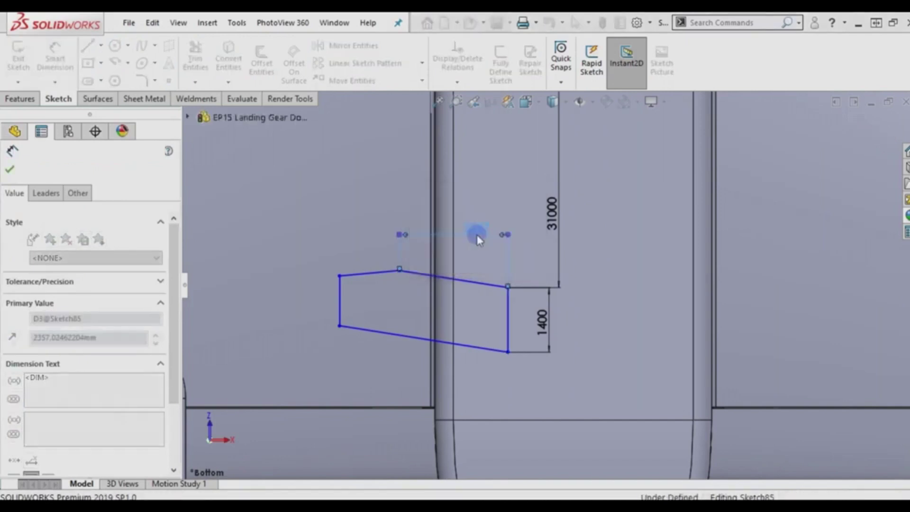
{"action": "right_click", "coordinate": [368, 213]}
{"action": "left_click", "coordinate": [390, 252]}
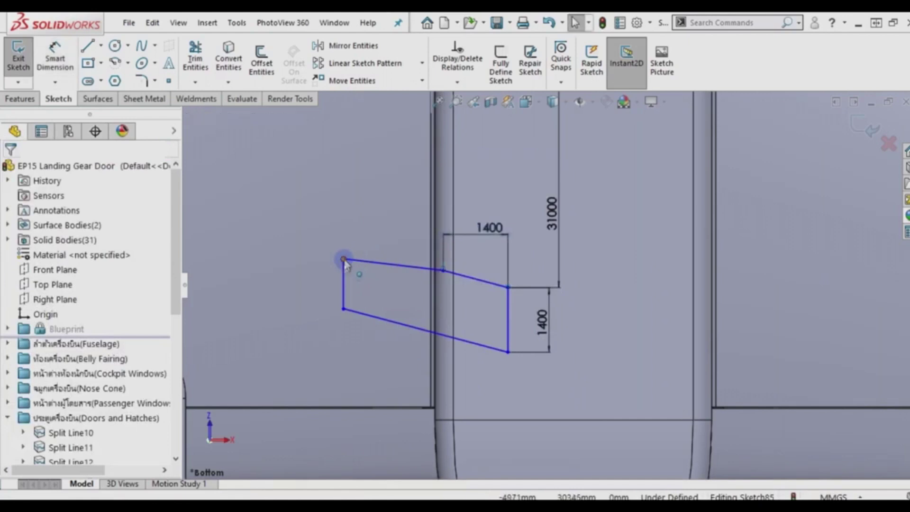
Lower the top-left corner and dimension its spacing to the top corner as 400.
{"action": "left_click_drag", "start_coordinate": [348, 292], "coordinate": [350, 292]}
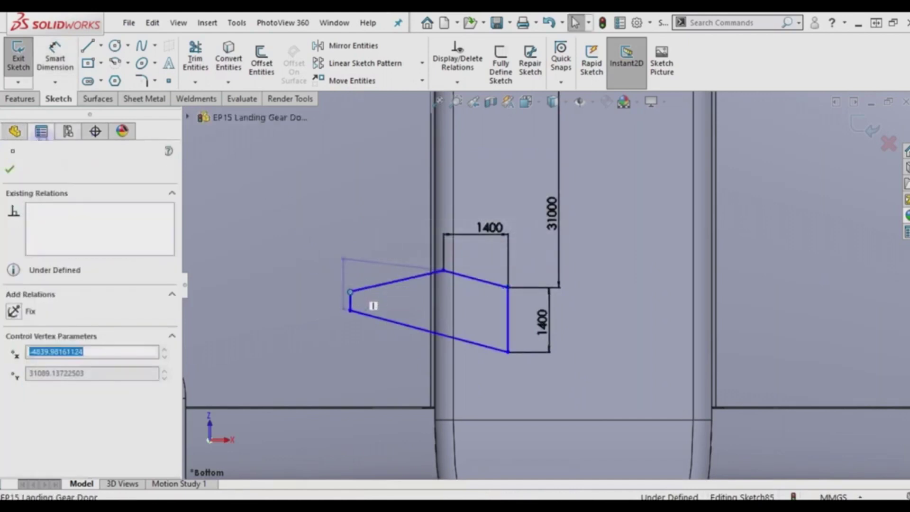
{"action": "left_click", "coordinate": [15, 166]}
{"action": "left_click", "coordinate": [52, 61]}
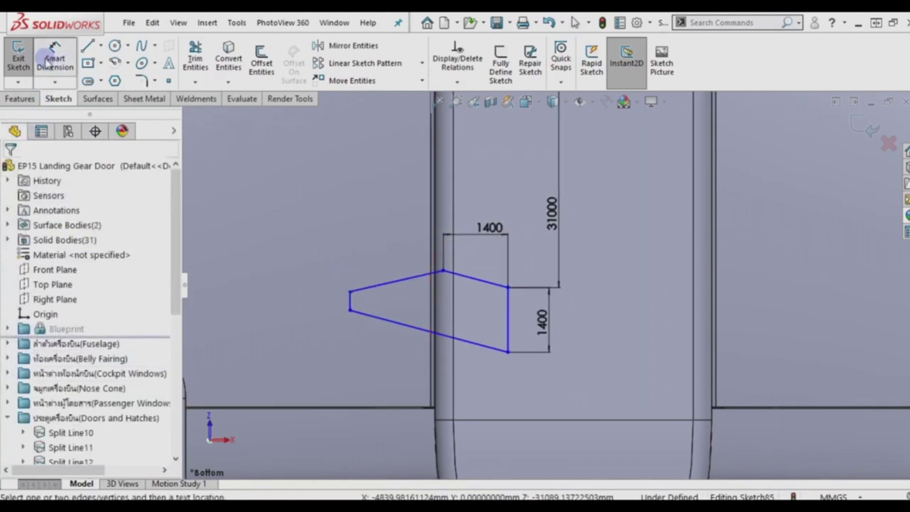
{"action": "left_click", "coordinate": [350, 292]}
{"action": "left_click", "coordinate": [443, 271]}
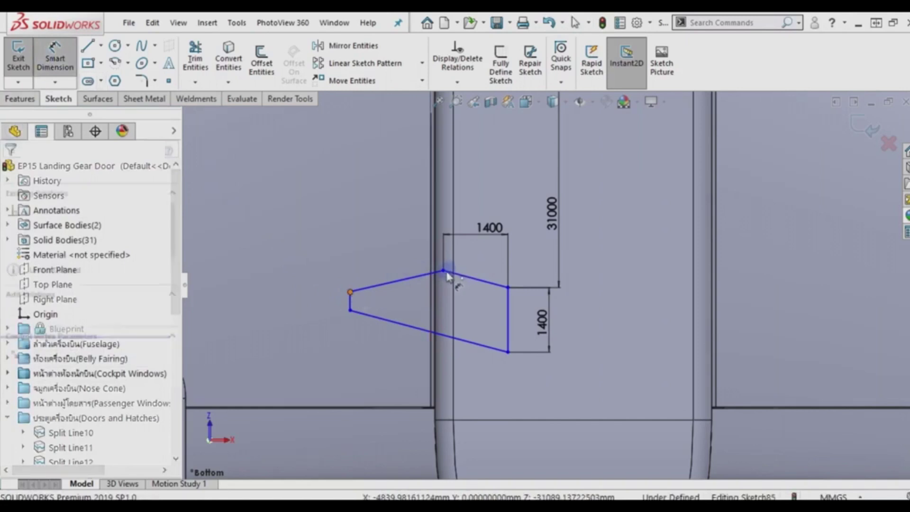
{"action": "left_click", "coordinate": [398, 243]}
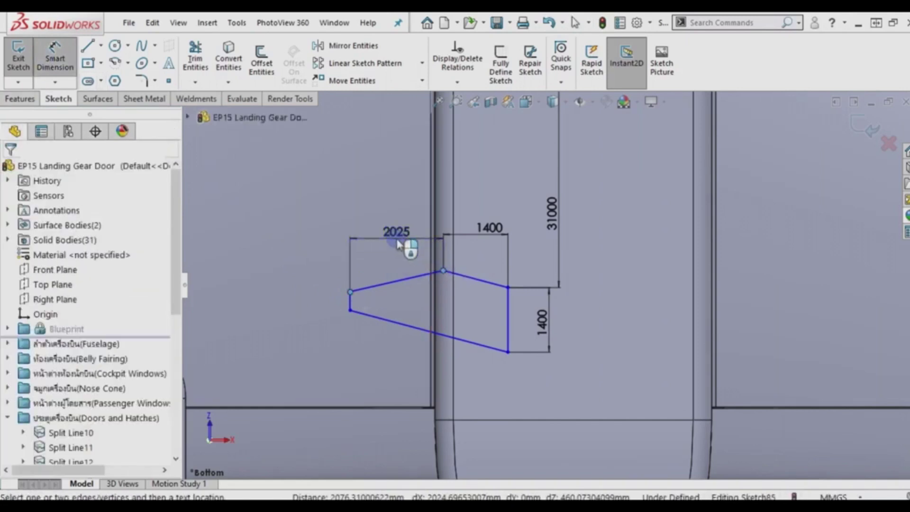
{"action": "type", "text": "400"}
{"action": "key", "text": "Return"}
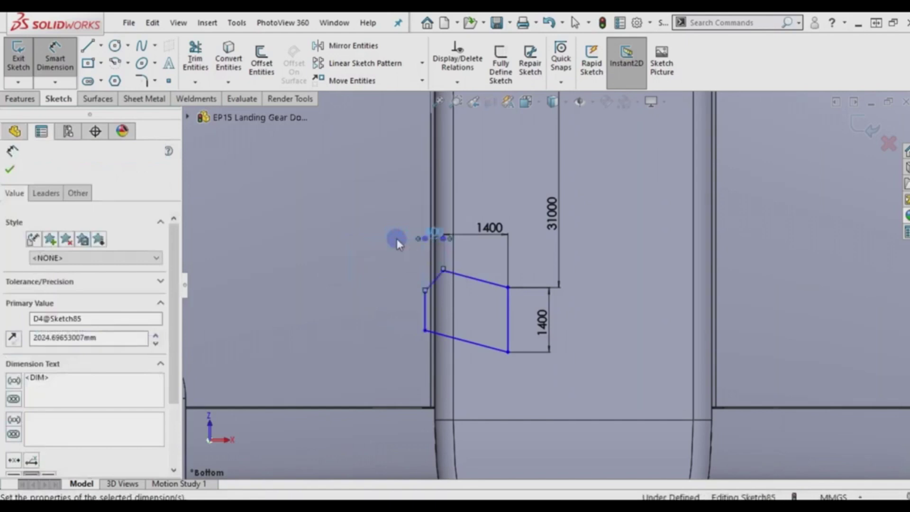
{"action": "left_click", "coordinate": [10, 170]}
Dimension the left edge to 950 and the bottom-corner height difference to 650.
{"action": "left_click", "coordinate": [426, 318]}
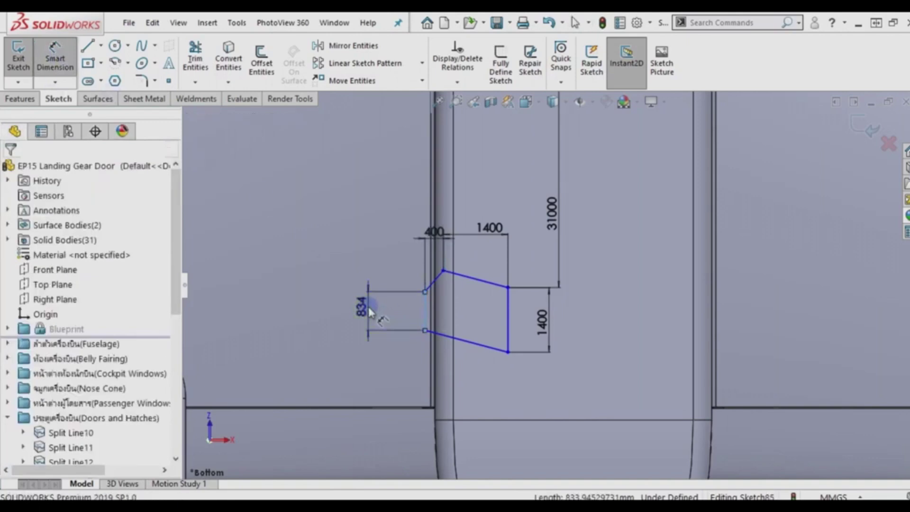
{"action": "left_click", "coordinate": [368, 306]}
{"action": "type", "text": "950"}
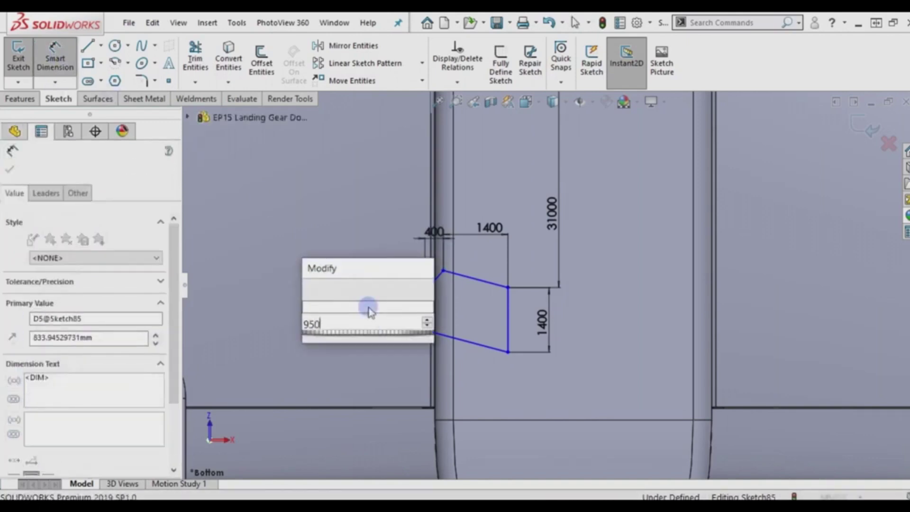
{"action": "key", "text": "Return"}
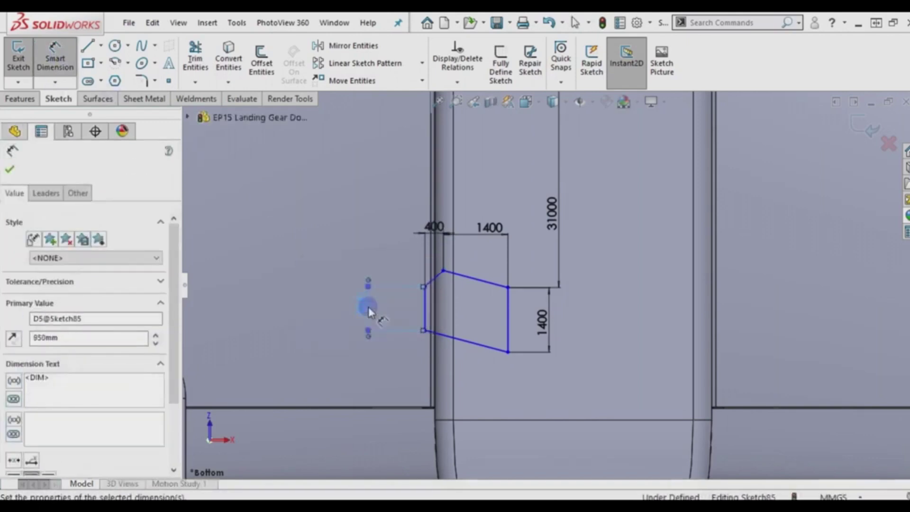
{"action": "left_click", "coordinate": [10, 169]}
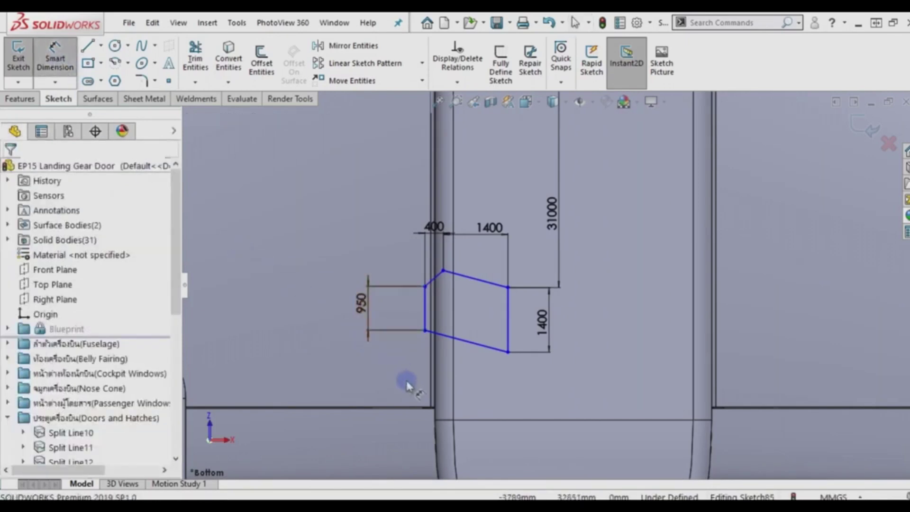
{"action": "left_click", "coordinate": [507, 352]}
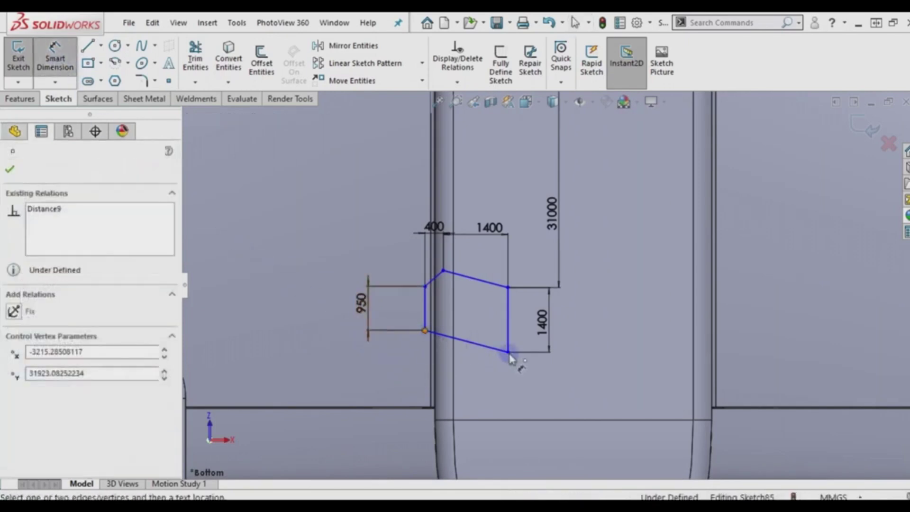
{"action": "left_click", "coordinate": [424, 330]}
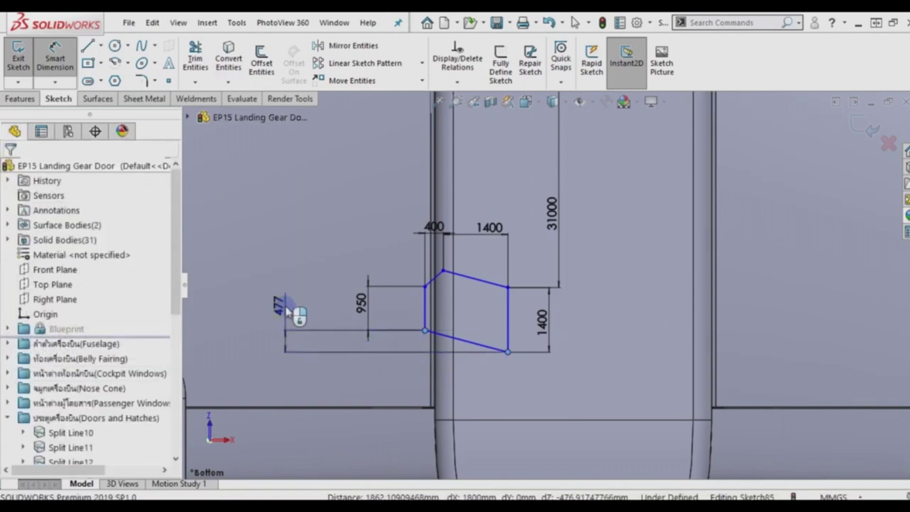
{"action": "left_click", "coordinate": [286, 313]}
{"action": "type", "text": "650"}
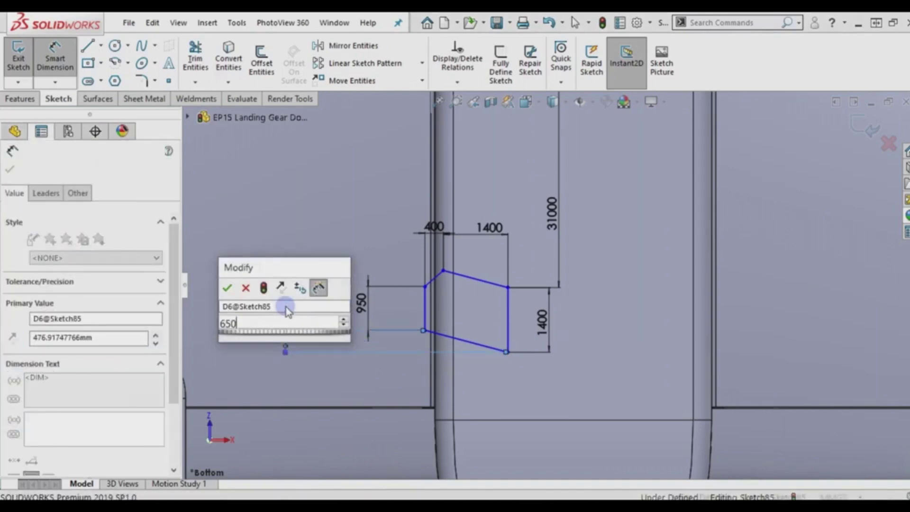
{"action": "key", "text": "Return"}
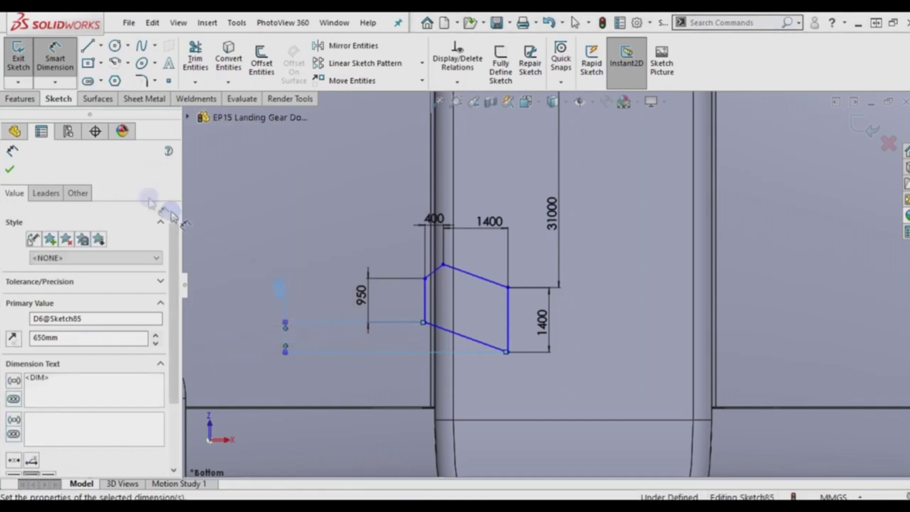
{"action": "left_click", "coordinate": [10, 169]}
Dimension the outline's right edge 3050 from the Right Plane, changing it from 1415.
{"action": "left_click", "coordinate": [54, 70]}
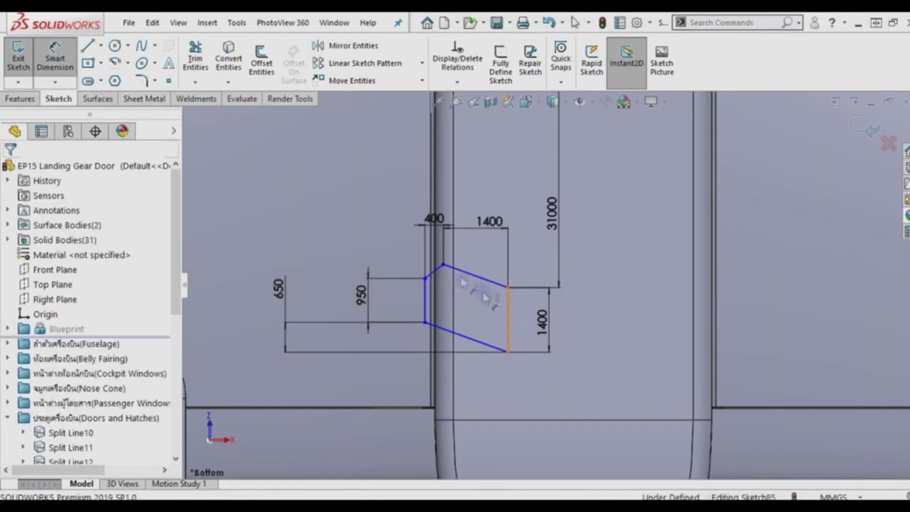
{"action": "left_click", "coordinate": [190, 116]}
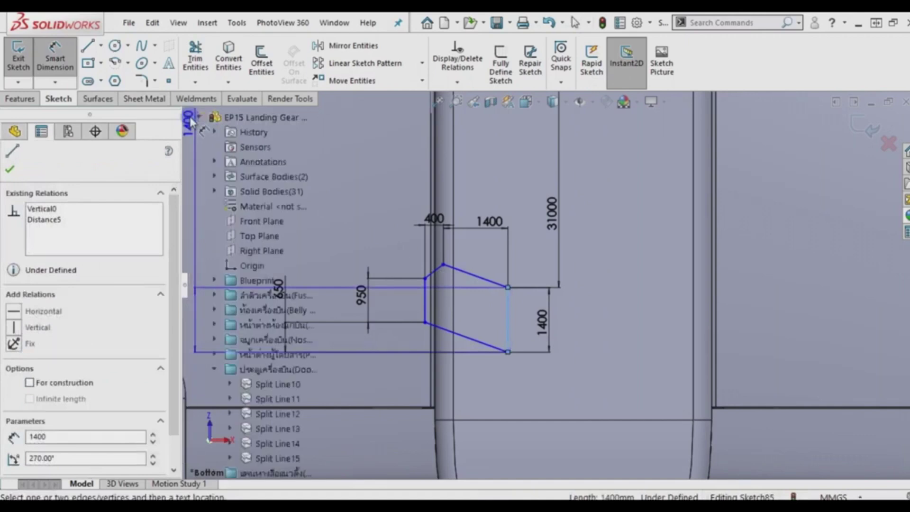
{"action": "left_click", "coordinate": [270, 249], "text": "ctrl"}
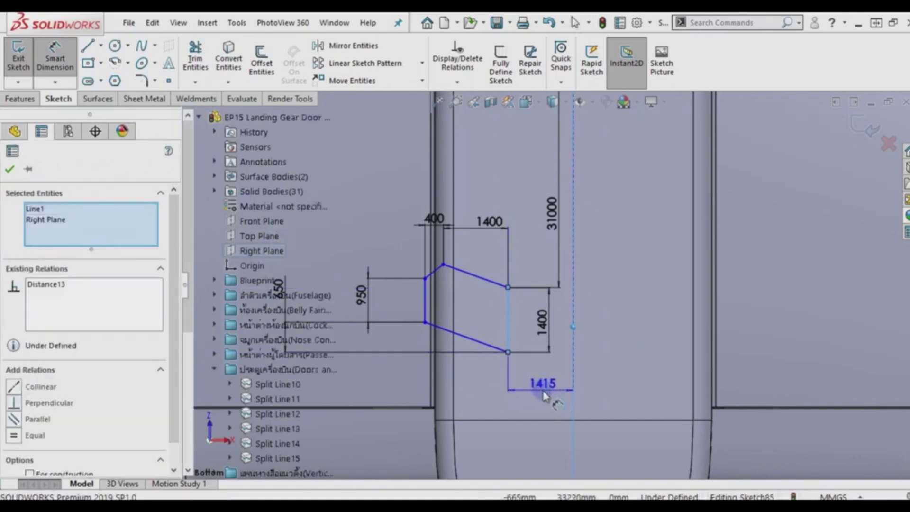
{"action": "left_click", "coordinate": [542, 391]}
{"action": "double_click", "coordinate": [542, 391]}
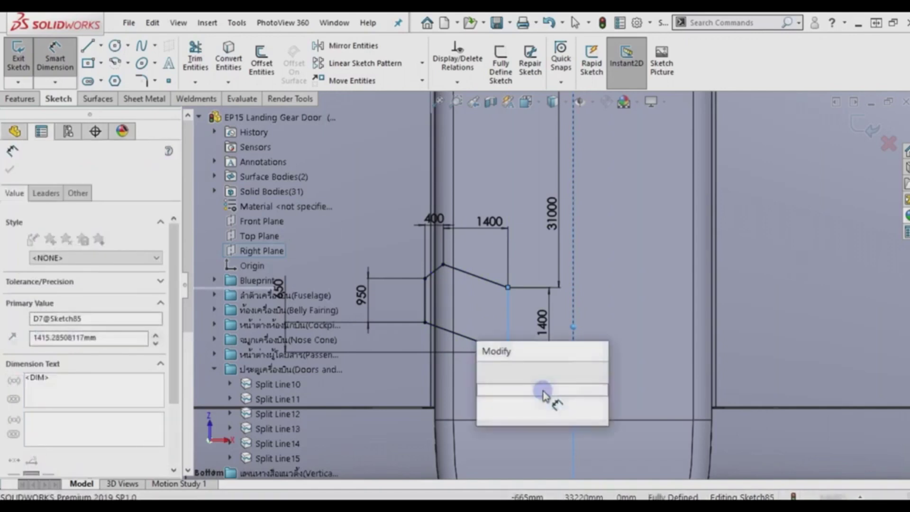
{"action": "type", "text": "3050"}
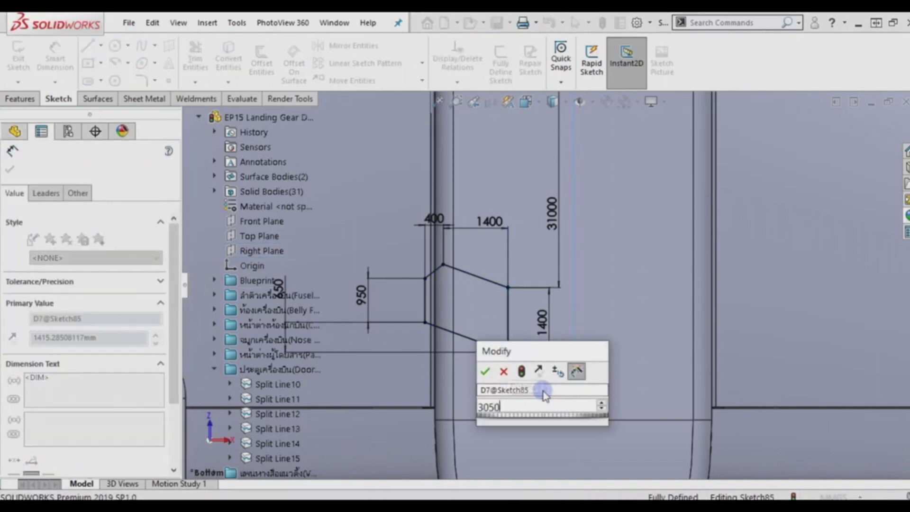
{"action": "key", "text": "Return"}
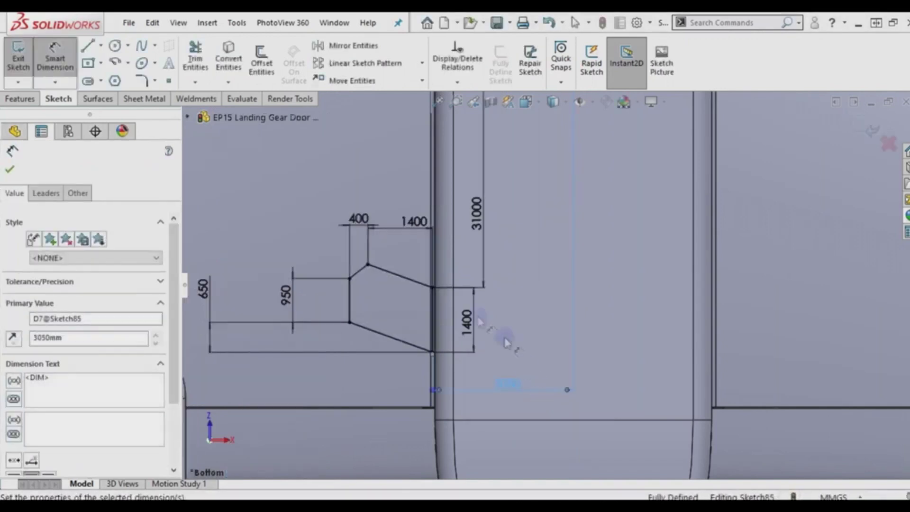
{"action": "left_click", "coordinate": [9, 169]}
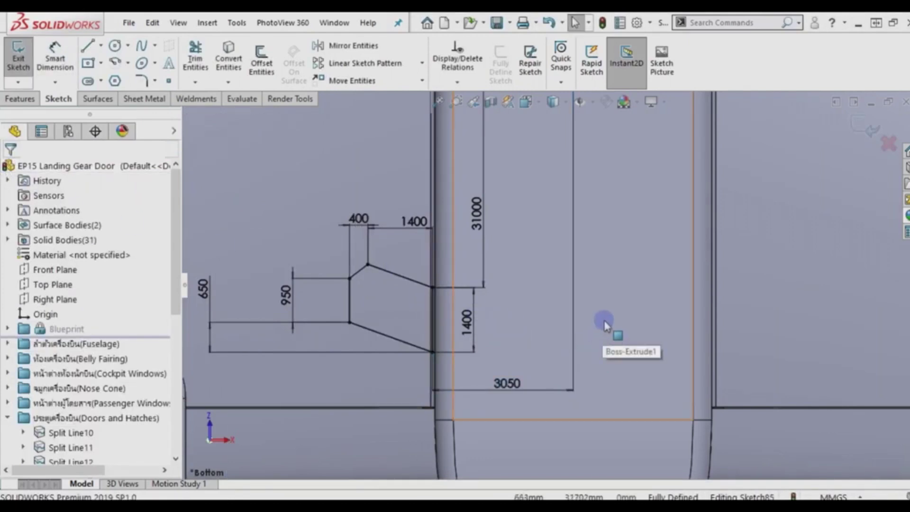
{"action": "left_click", "coordinate": [261, 62]}
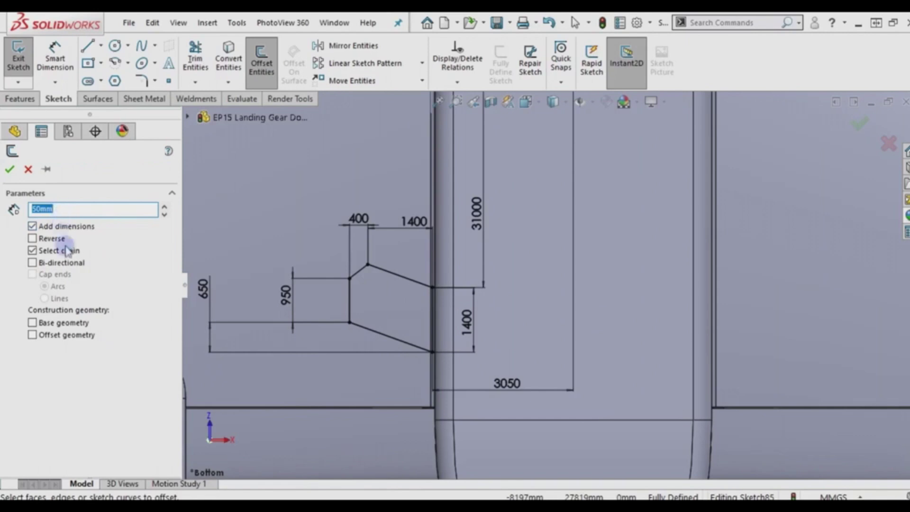
Offset the whole door outline chain by 50 mm to the chosen side.
{"action": "left_click", "coordinate": [388, 273]}
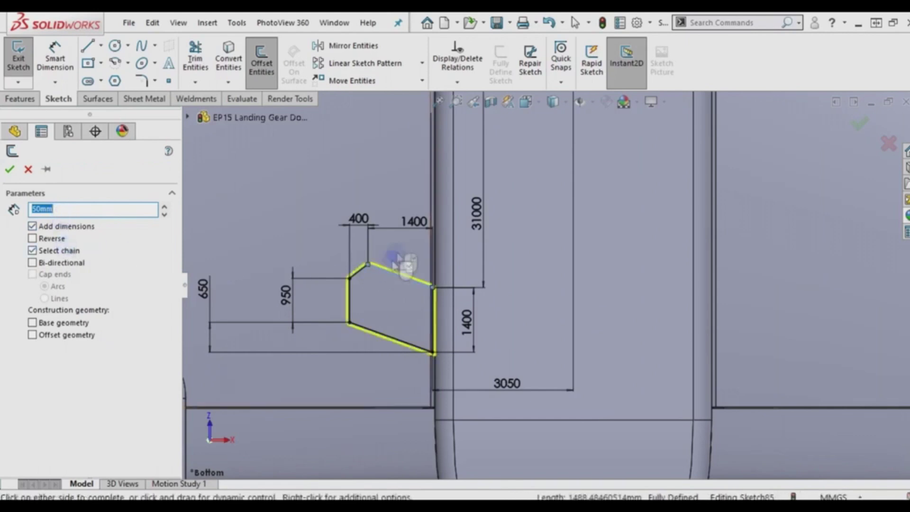
{"action": "left_click", "coordinate": [403, 241]}
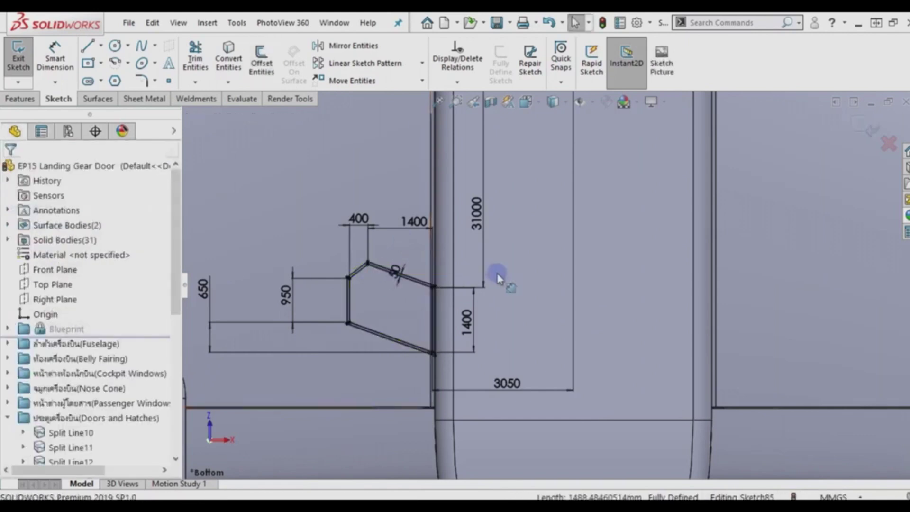
{"action": "scroll", "coordinate": [497, 277], "scroll_direction": "up", "scroll_amount": 2}
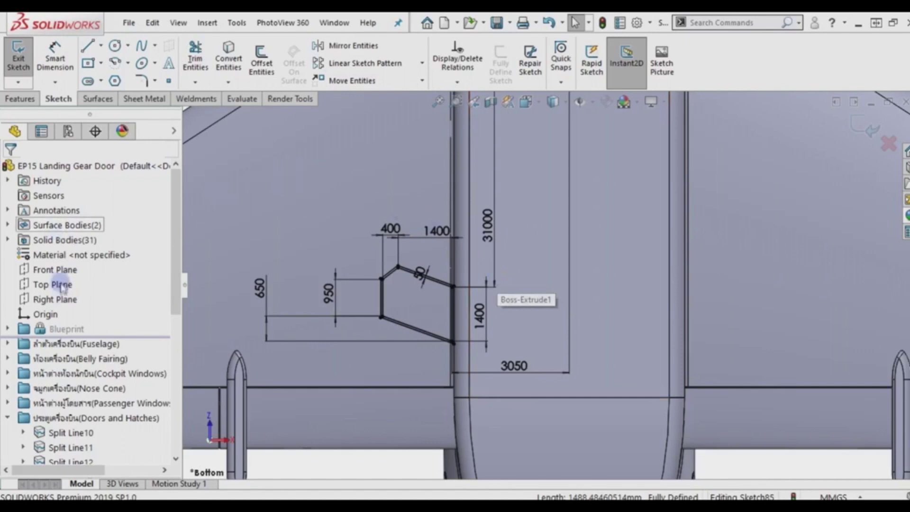
Mirror all the door outline lines about the Right Plane.
{"action": "left_click", "coordinate": [59, 298]}
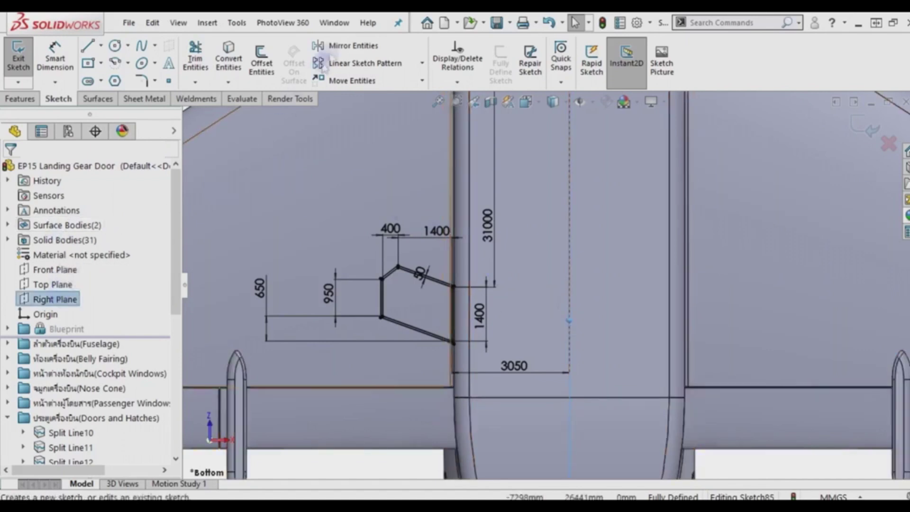
{"action": "left_click", "coordinate": [349, 47]}
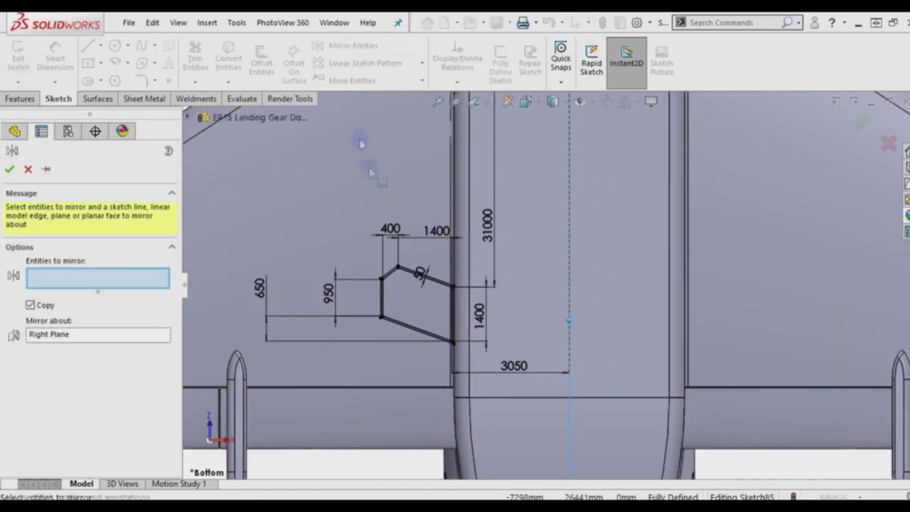
{"action": "mouse_move", "coordinate": [314, 205]}
{"action": "left_mouse_down"}
{"action": "mouse_move", "coordinate": [518, 397]}
{"action": "mouse_move", "coordinate": [544, 406]}
{"action": "left_mouse_up"}
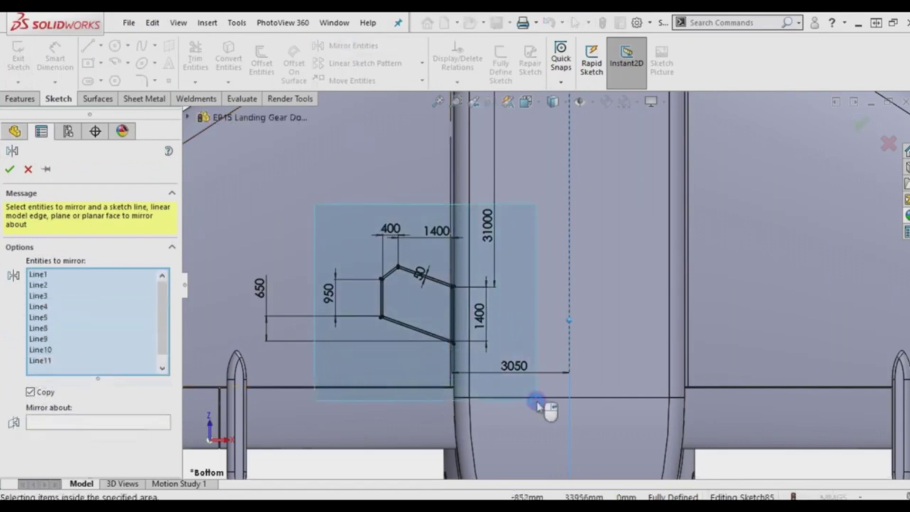
{"action": "left_click", "coordinate": [9, 172]}
{"action": "scroll", "coordinate": [355, 237], "scroll_direction": "up", "scroll_amount": 2}
{"action": "scroll", "coordinate": [357, 235], "scroll_direction": "up", "scroll_amount": 2}
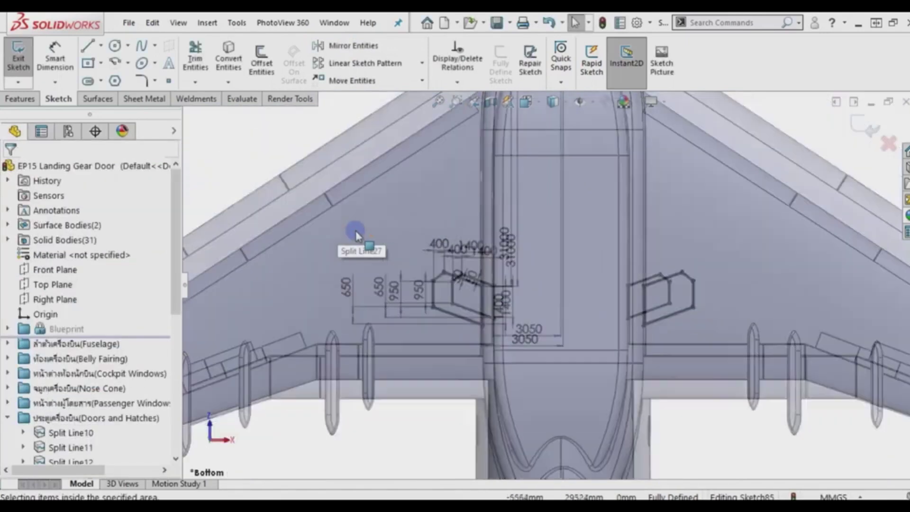
{"action": "scroll", "coordinate": [357, 237], "scroll_direction": "up", "scroll_amount": 3}
Project Sketch85 as a Split Line onto the left and right underside fuselage faces.
{"action": "left_click", "coordinate": [22, 101]}
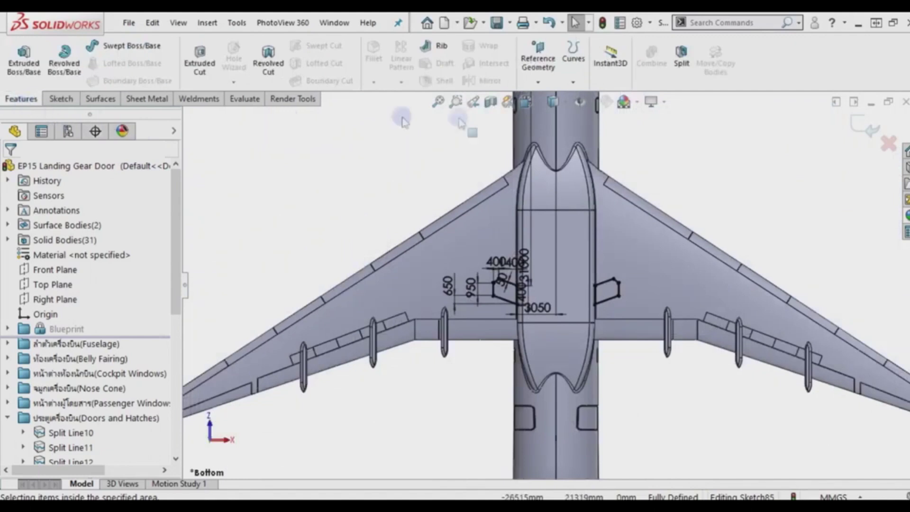
{"action": "left_click", "coordinate": [573, 57]}
{"action": "left_click", "coordinate": [707, 190]}
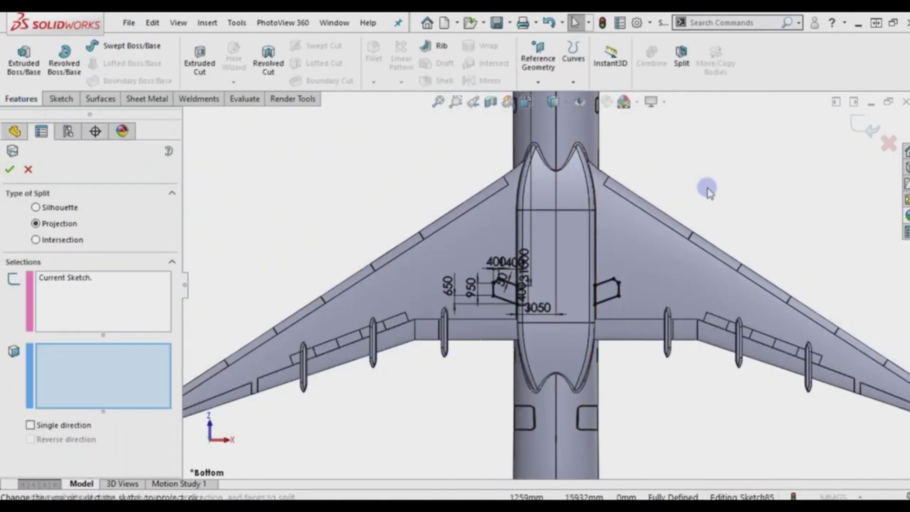
{"action": "scroll", "coordinate": [630, 199], "scroll_direction": "up", "scroll_amount": 3}
{"action": "mouse_move", "coordinate": [632, 270]}
{"action": "middle_mouse_down"}
{"action": "mouse_move", "coordinate": [595, 345]}
{"action": "mouse_move", "coordinate": [585, 346]}
{"action": "middle_mouse_up"}
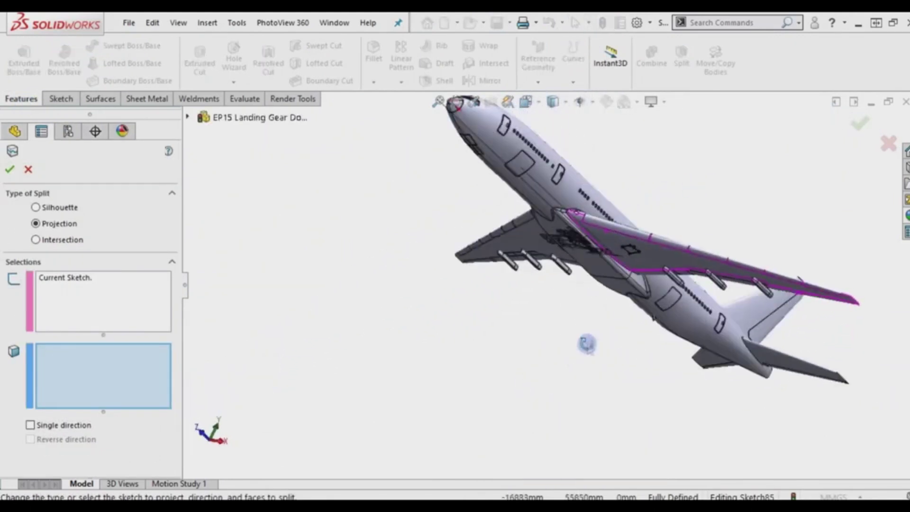
{"action": "scroll", "coordinate": [585, 345], "scroll_direction": "down", "scroll_amount": 3}
{"action": "scroll", "coordinate": [584, 346], "scroll_direction": "down", "scroll_amount": 2}
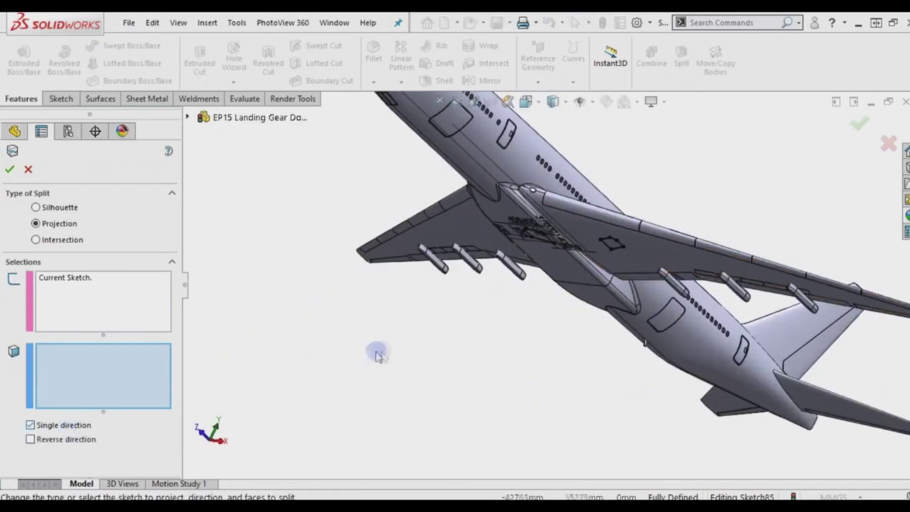
{"action": "scroll", "coordinate": [474, 327], "scroll_direction": "down", "scroll_amount": 2}
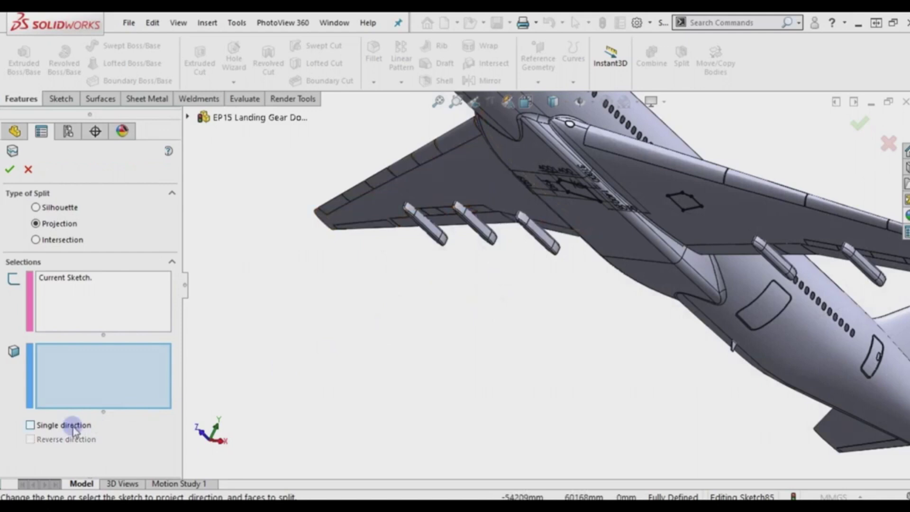
{"action": "left_click", "coordinate": [476, 167]}
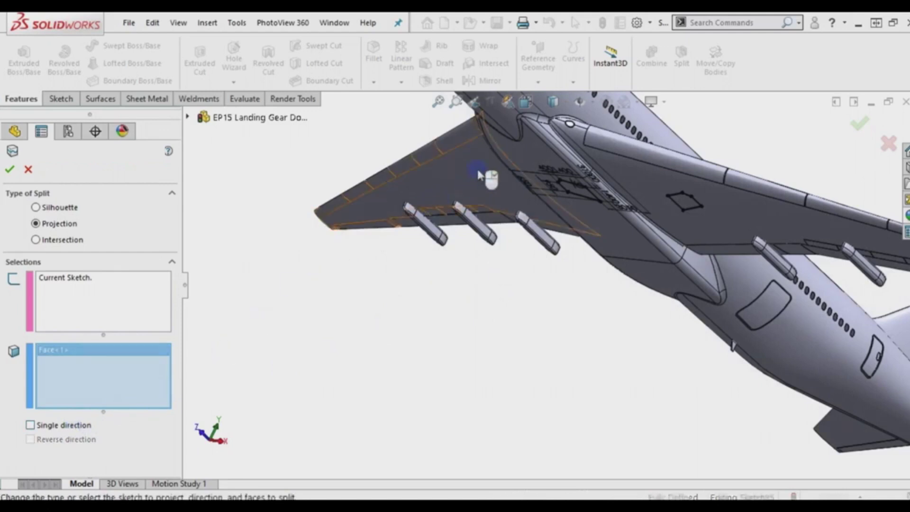
{"action": "left_click", "coordinate": [748, 216]}
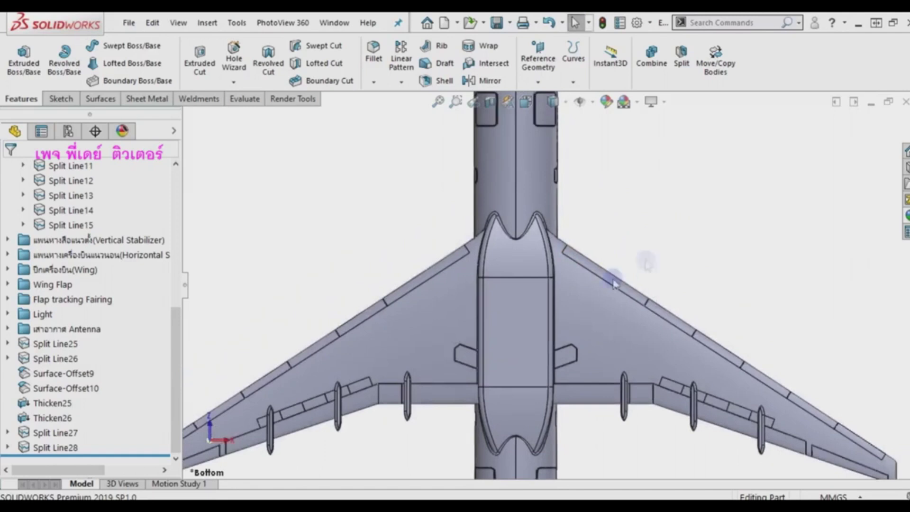
{"action": "scroll", "coordinate": [492, 351], "scroll_direction": "down", "scroll_amount": 3}
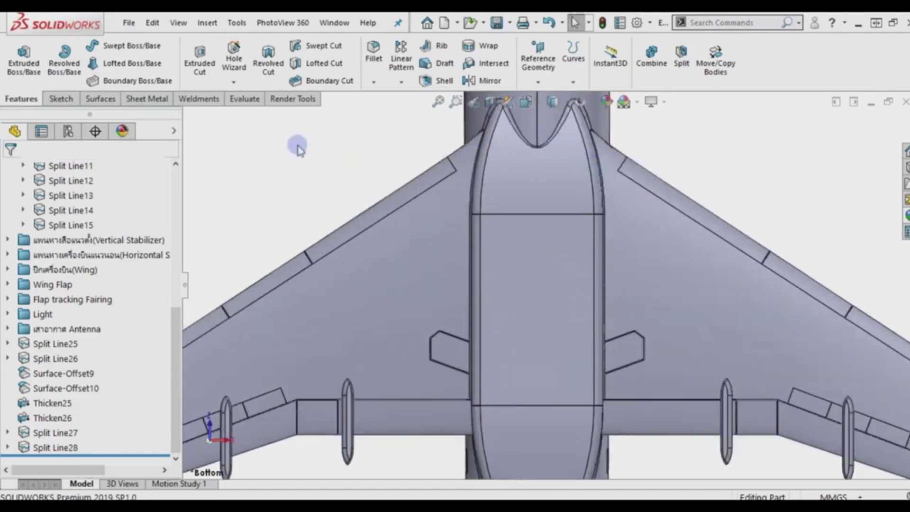
Create a 0 mm Offset Surface from both split door faces, producing Surface-Offset11.
{"action": "left_click", "coordinate": [100, 99]}
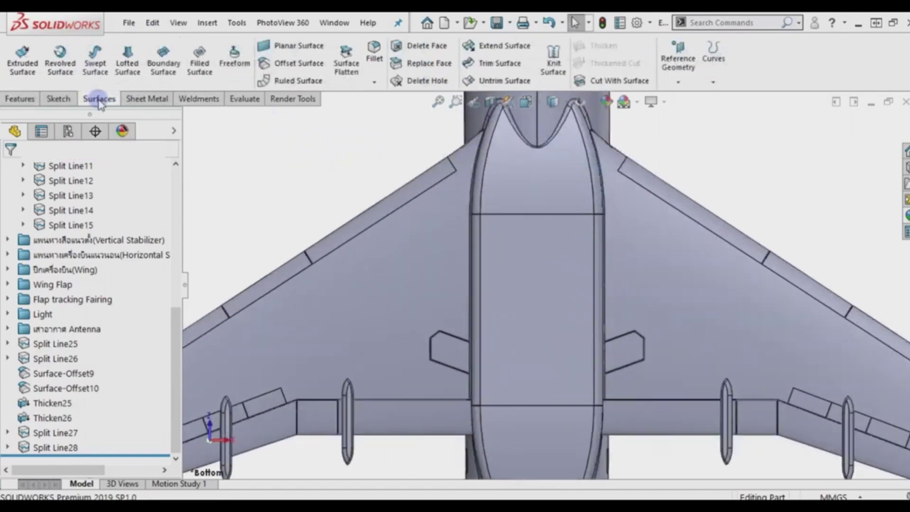
{"action": "left_click", "coordinate": [277, 69]}
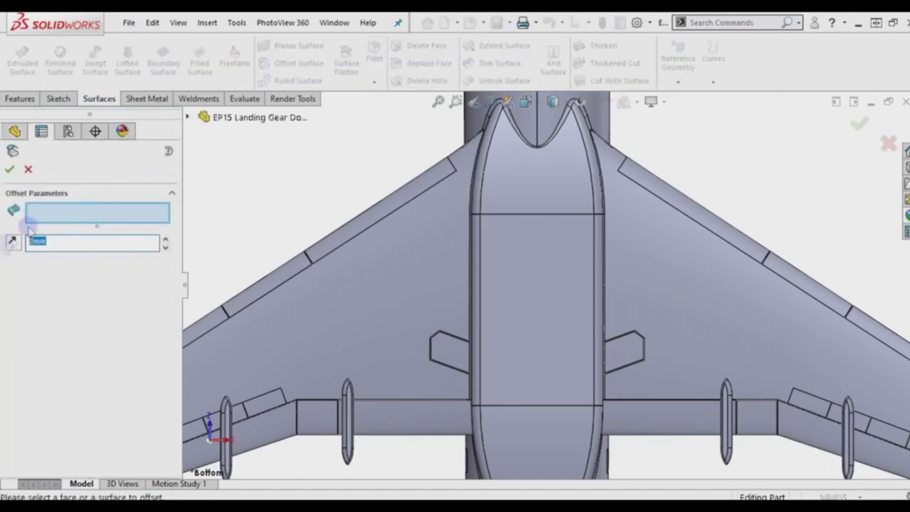
{"action": "scroll", "coordinate": [474, 341], "scroll_direction": "down", "scroll_amount": 5}
{"action": "scroll", "coordinate": [503, 345], "scroll_direction": "down", "scroll_amount": 4}
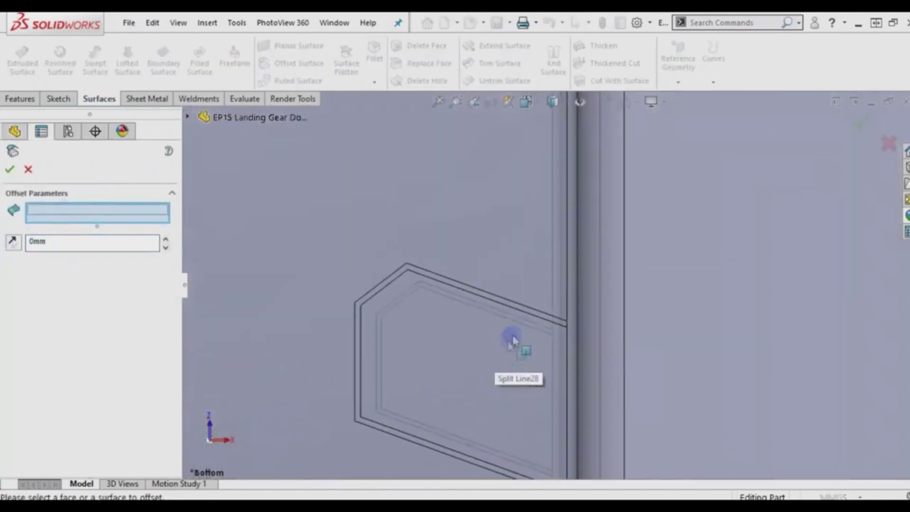
{"action": "scroll", "coordinate": [702, 368], "scroll_direction": "up", "scroll_amount": 2}
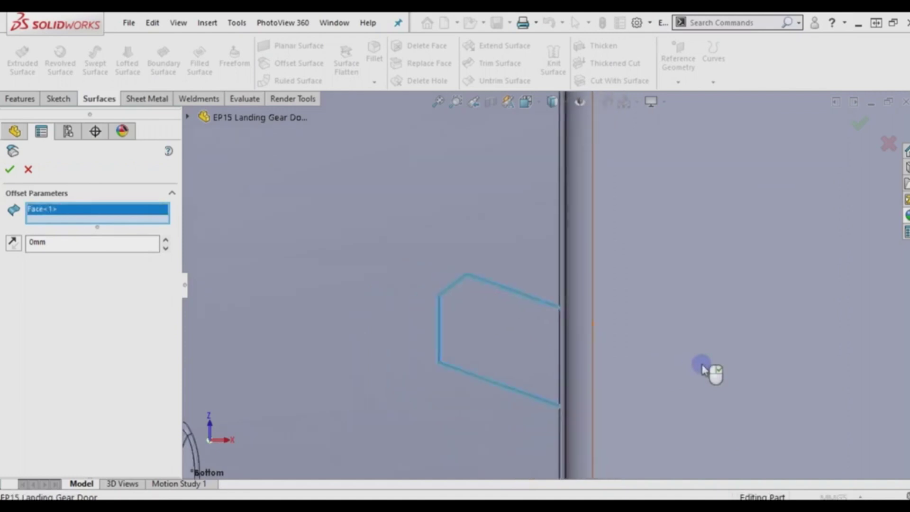
{"action": "scroll", "coordinate": [701, 367], "scroll_direction": "up", "scroll_amount": 3}
{"action": "scroll", "coordinate": [710, 366], "scroll_direction": "down", "scroll_amount": 3}
{"action": "scroll", "coordinate": [735, 305], "scroll_direction": "down", "scroll_amount": 3}
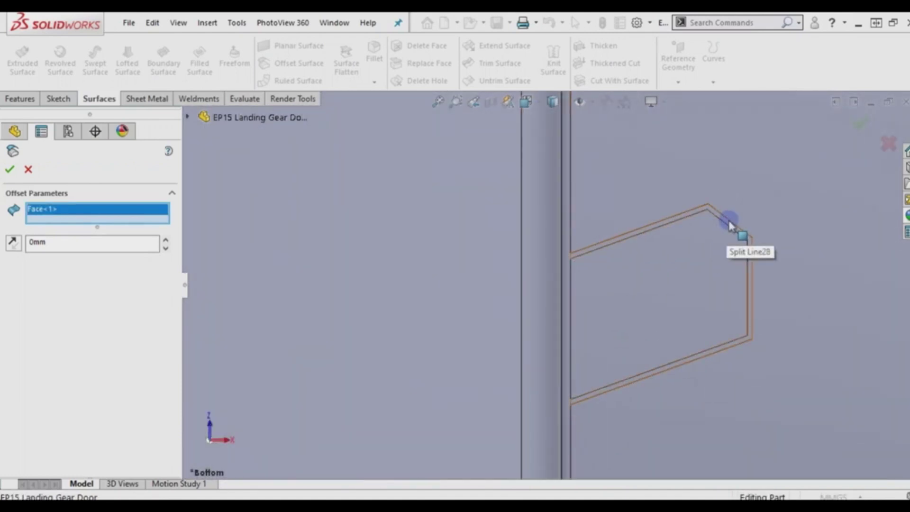
{"action": "left_click", "coordinate": [729, 227]}
{"action": "scroll", "coordinate": [573, 212], "scroll_direction": "up", "scroll_amount": 3}
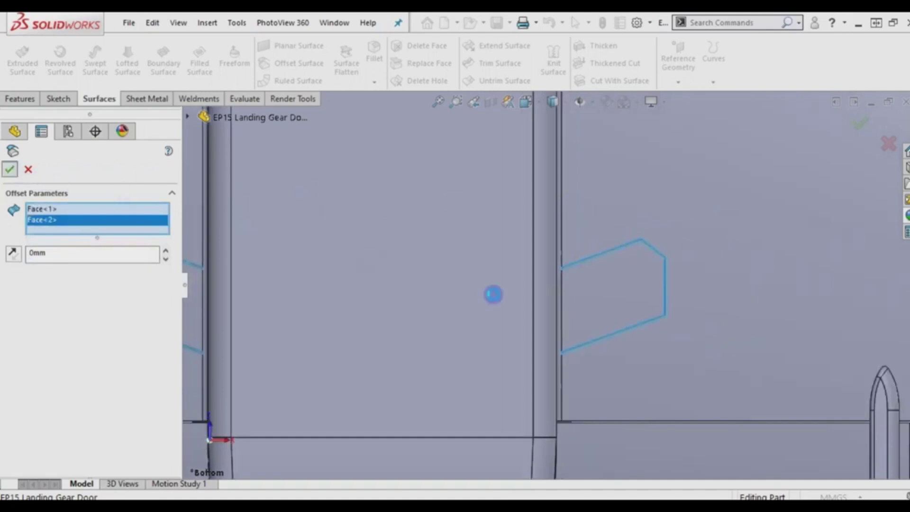
{"action": "key", "text": "Return"}
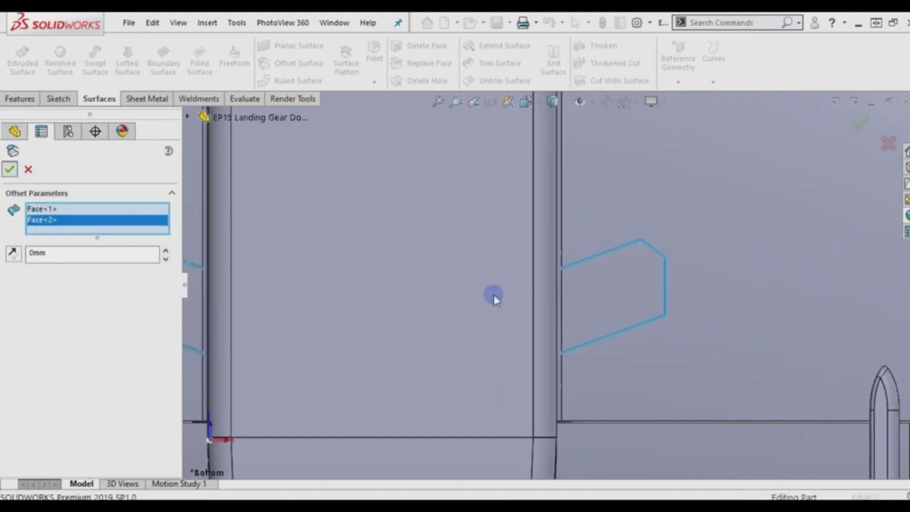
{"action": "scroll", "coordinate": [493, 294], "scroll_direction": "up", "scroll_amount": 3}
{"action": "scroll", "coordinate": [493, 295], "scroll_direction": "up", "scroll_amount": 2}
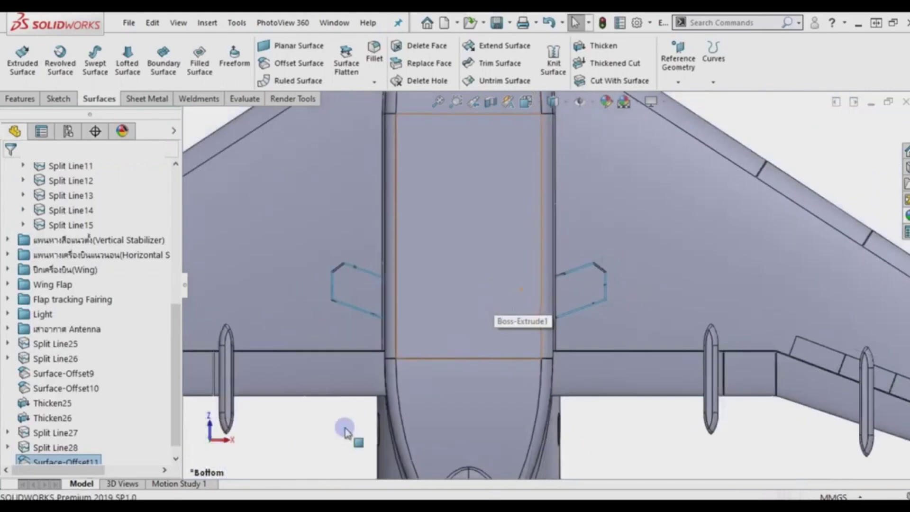
Thicken the left hexagonal door surface by 10mm, merged into the body.
{"action": "left_click", "coordinate": [596, 45]}
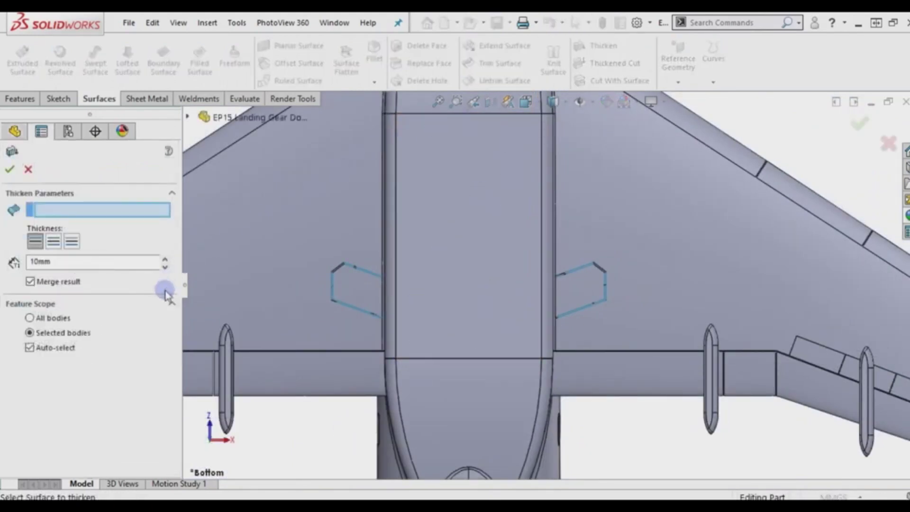
{"action": "scroll", "coordinate": [283, 268], "scroll_direction": "down", "scroll_amount": 2}
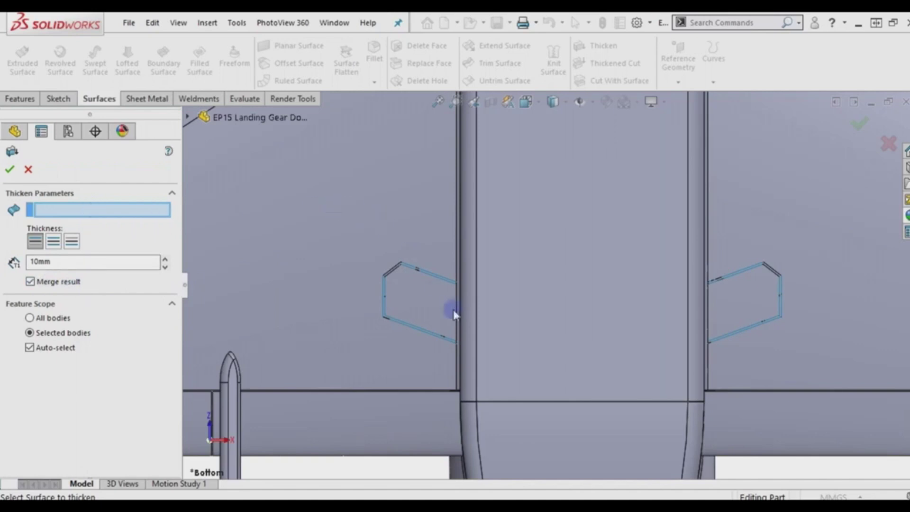
{"action": "scroll", "coordinate": [454, 310], "scroll_direction": "down", "scroll_amount": 3}
{"action": "left_click", "coordinate": [470, 246]}
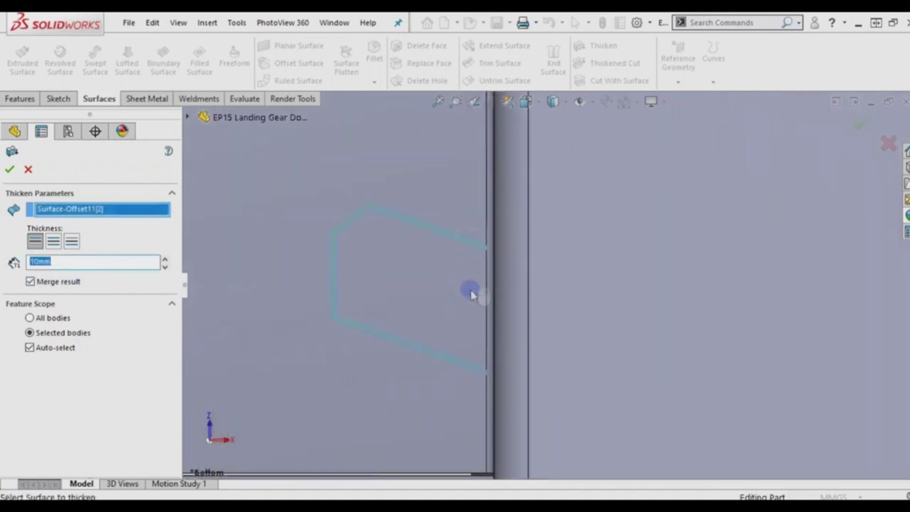
{"action": "scroll", "coordinate": [468, 290], "scroll_direction": "up", "scroll_amount": 2}
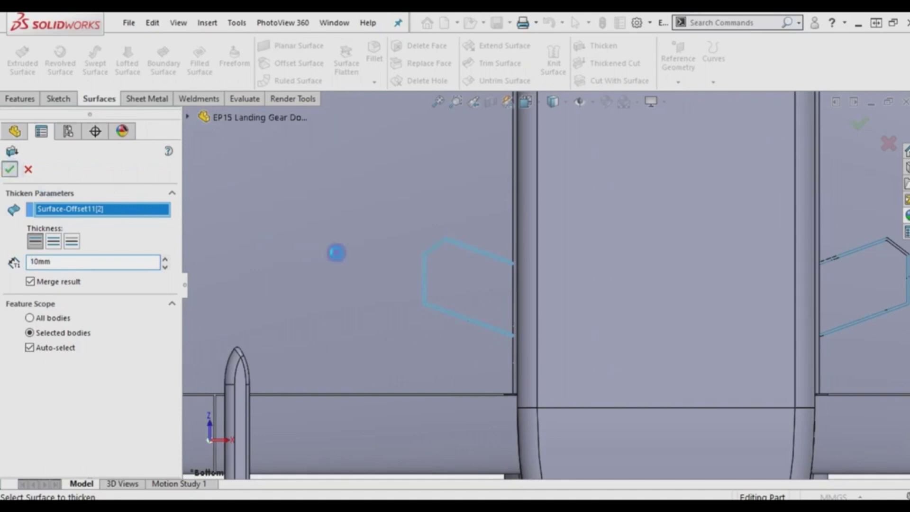
{"action": "key", "text": "Return"}
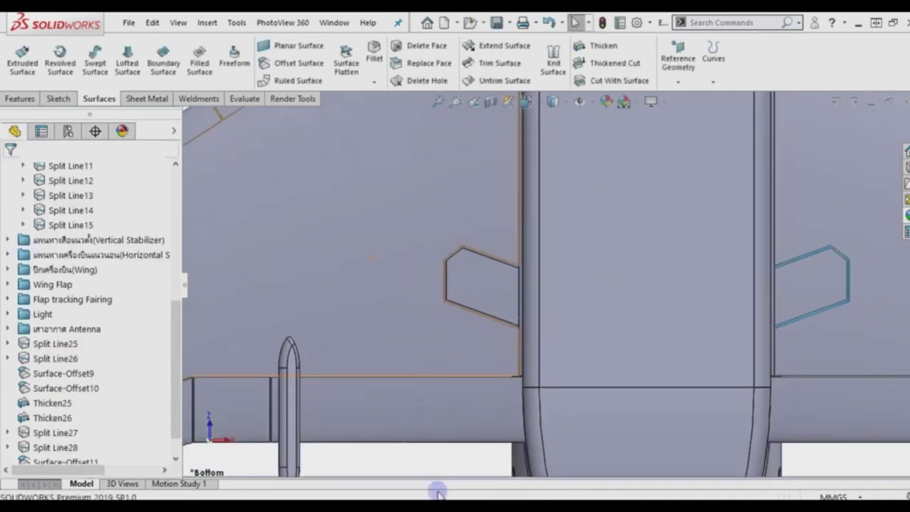
Thicken the right hexagonal door surface the same way.
{"action": "key", "text": "Return"}
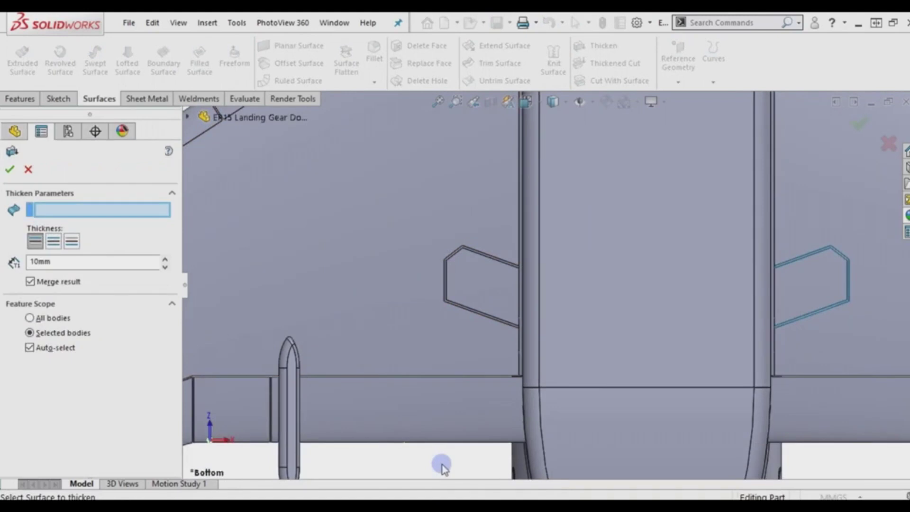
{"action": "scroll", "coordinate": [870, 237], "scroll_direction": "down", "scroll_amount": 5}
{"action": "scroll", "coordinate": [829, 260], "scroll_direction": "down", "scroll_amount": 1}
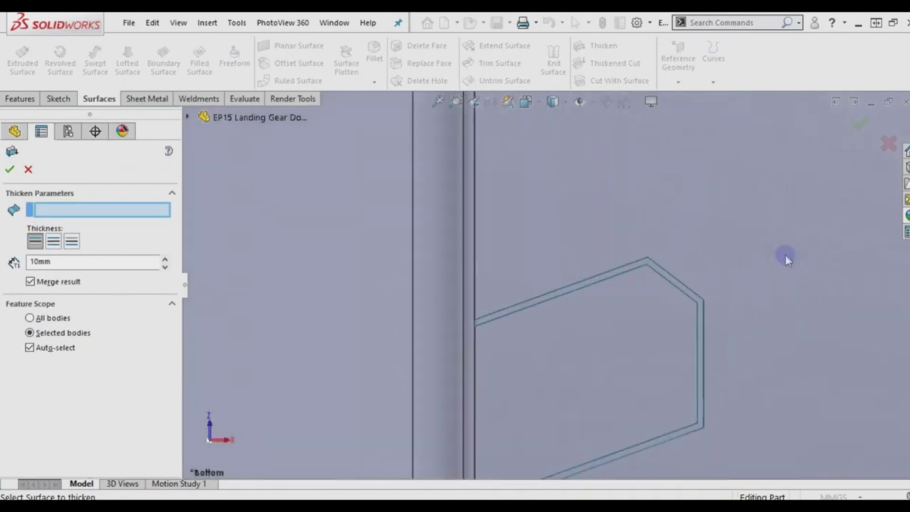
{"action": "left_click", "coordinate": [695, 296]}
{"action": "scroll", "coordinate": [691, 299], "scroll_direction": "up", "scroll_amount": 3}
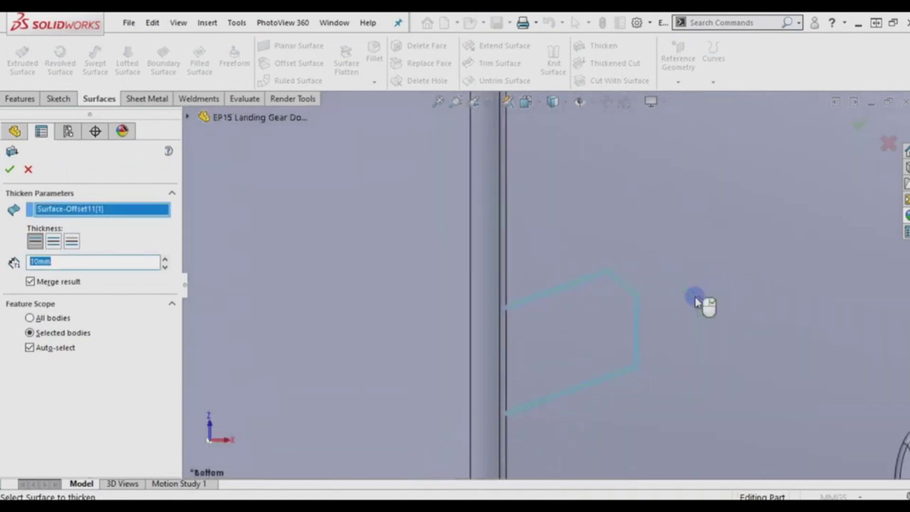
{"action": "scroll", "coordinate": [682, 300], "scroll_direction": "up", "scroll_amount": 3}
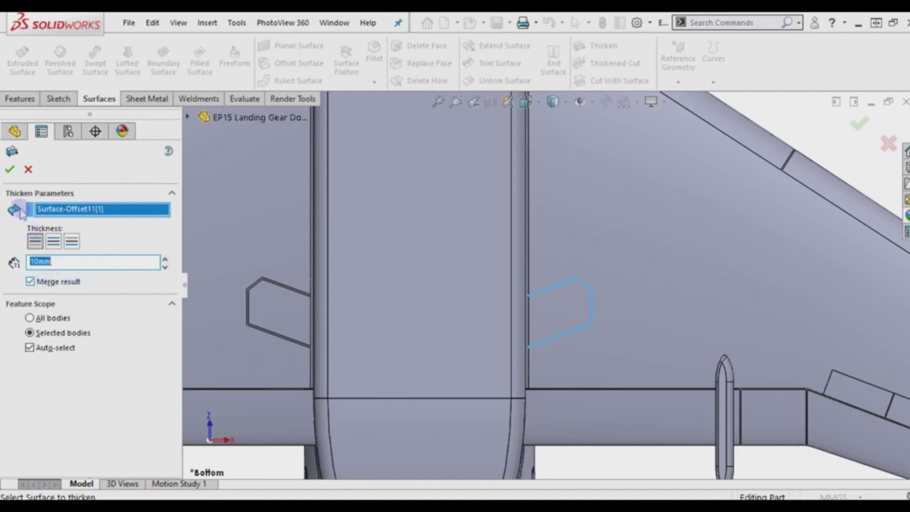
{"action": "left_click", "coordinate": [393, 381]}
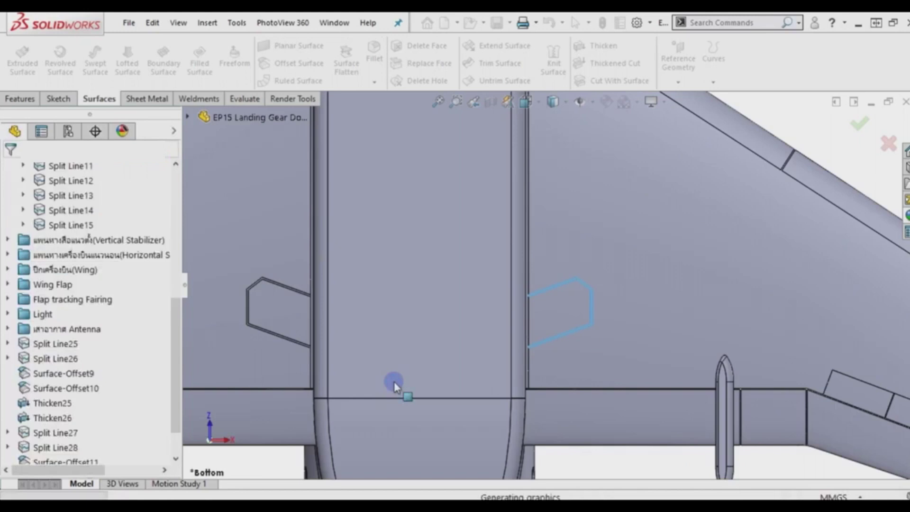
{"action": "scroll", "coordinate": [599, 453], "scroll_direction": "up", "scroll_amount": 1}
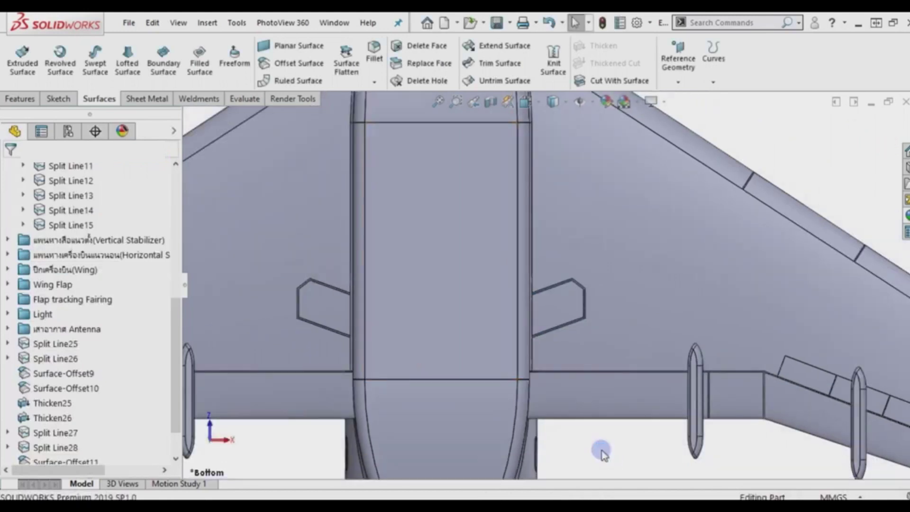
Fit the whole airliner in view, nudge it down, and scroll the feature tree to the top.
{"action": "key", "text": "f"}
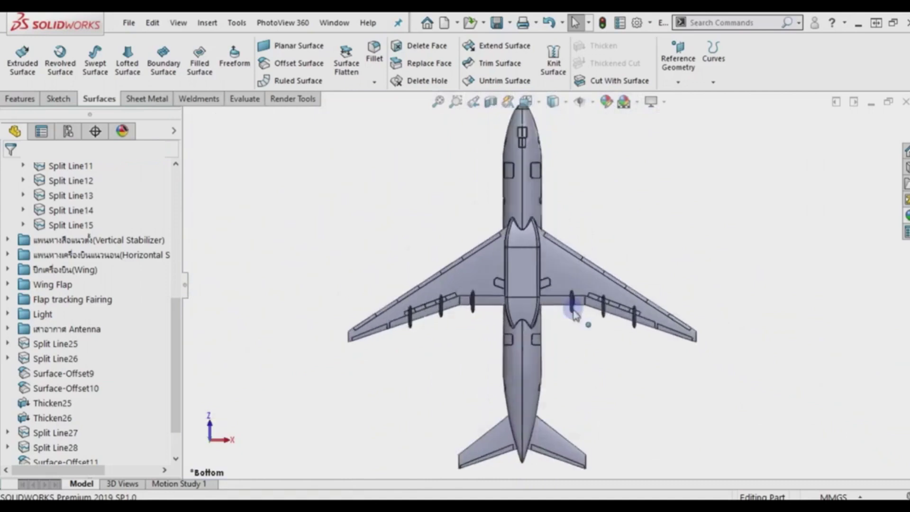
{"action": "scroll", "coordinate": [521, 307], "scroll_direction": "down", "scroll_amount": 3}
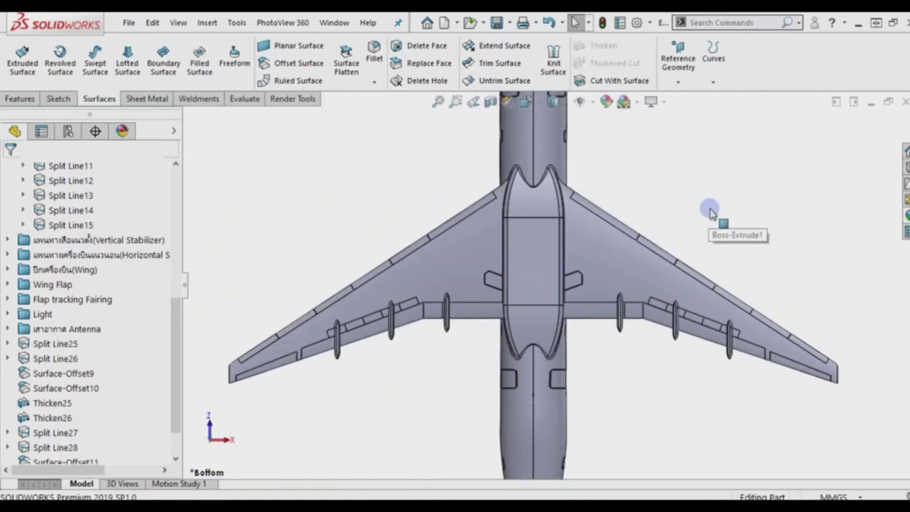
{"action": "key", "text": "f"}
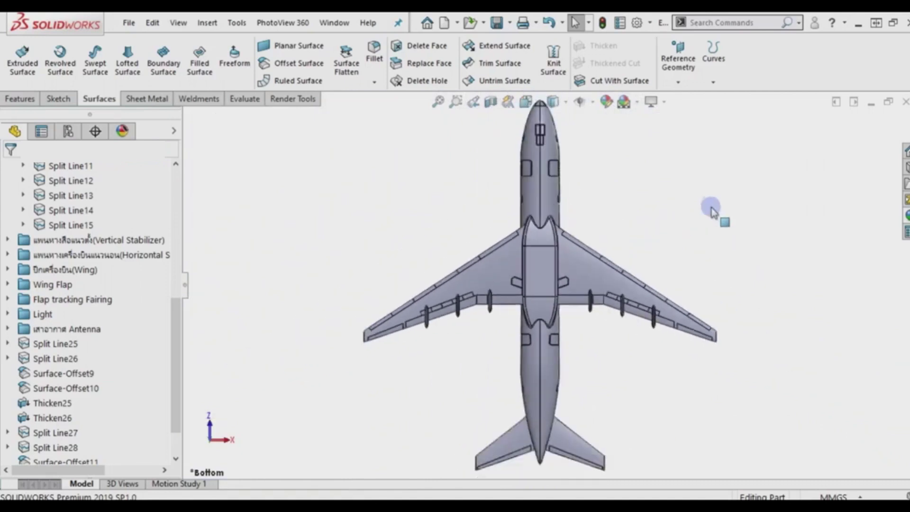
{"action": "mouse_move", "coordinate": [675, 220]}
{"action": "middle_mouse_down", "text": "ctrl"}
{"action": "mouse_move", "coordinate": [658, 277]}
{"action": "mouse_move", "coordinate": [720, 265]}
{"action": "middle_mouse_up", "text": "ctrl"}
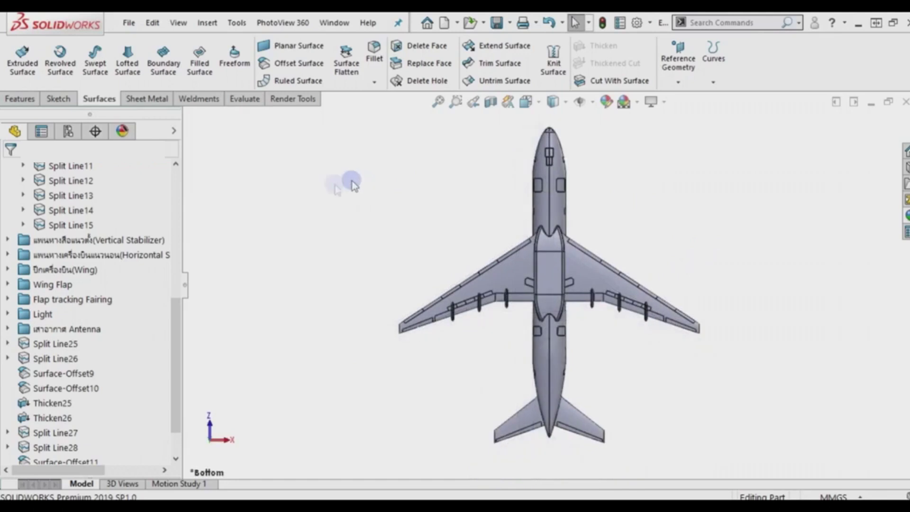
{"action": "left_click_drag", "start_coordinate": [180, 308], "coordinate": [177, 194]}
Start a new sketch on the Top Plane.
{"action": "left_click", "coordinate": [62, 239]}
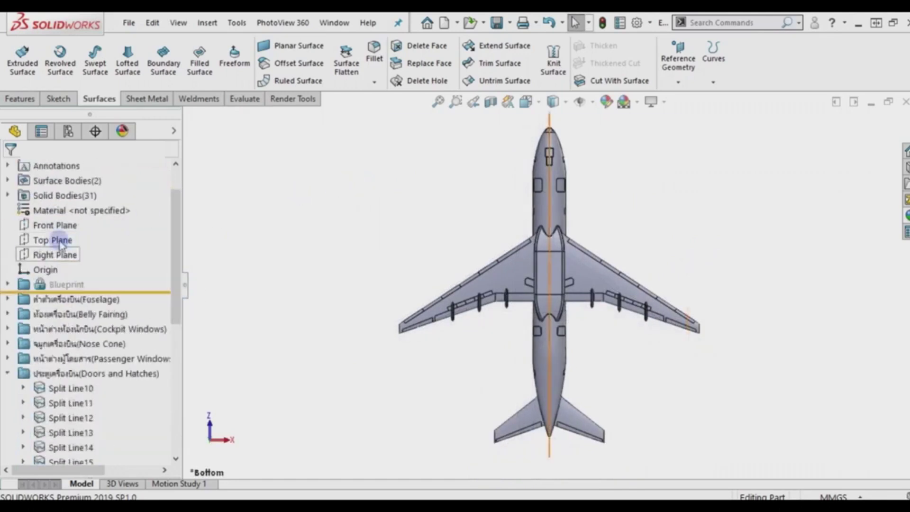
{"action": "left_click", "coordinate": [71, 220]}
{"action": "scroll", "coordinate": [544, 305], "scroll_direction": "down", "scroll_amount": 3}
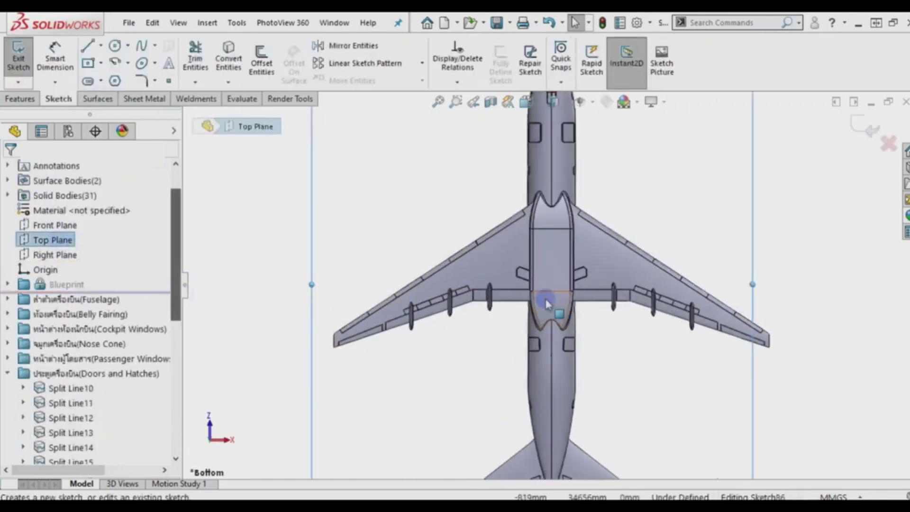
{"action": "scroll", "coordinate": [545, 302], "scroll_direction": "down", "scroll_amount": 3}
{"action": "left_click", "coordinate": [426, 355]}
{"action": "scroll", "coordinate": [597, 234], "scroll_direction": "down", "scroll_amount": 3}
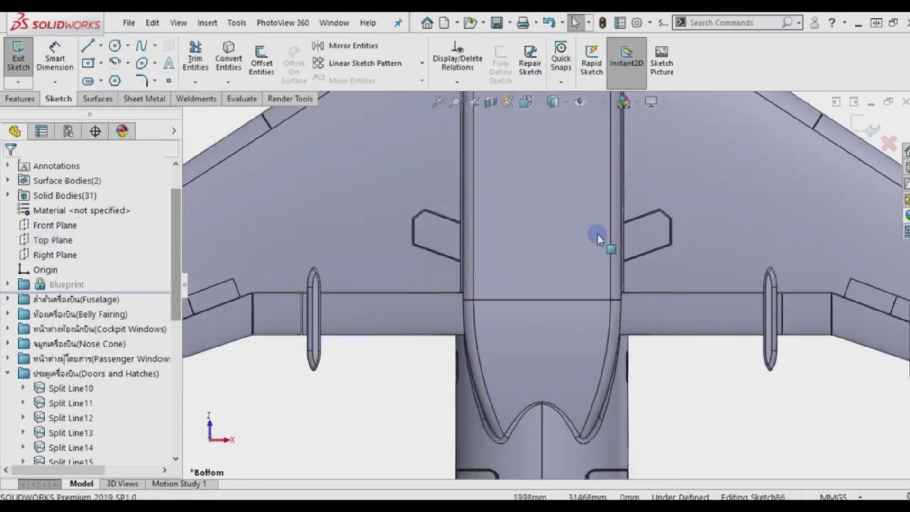
Draw a corner rectangle from the fuselage edge across the left door outline.
{"action": "left_click", "coordinate": [101, 63]}
{"action": "left_click", "coordinate": [138, 82]}
{"action": "scroll", "coordinate": [516, 249], "scroll_direction": "down", "scroll_amount": 2}
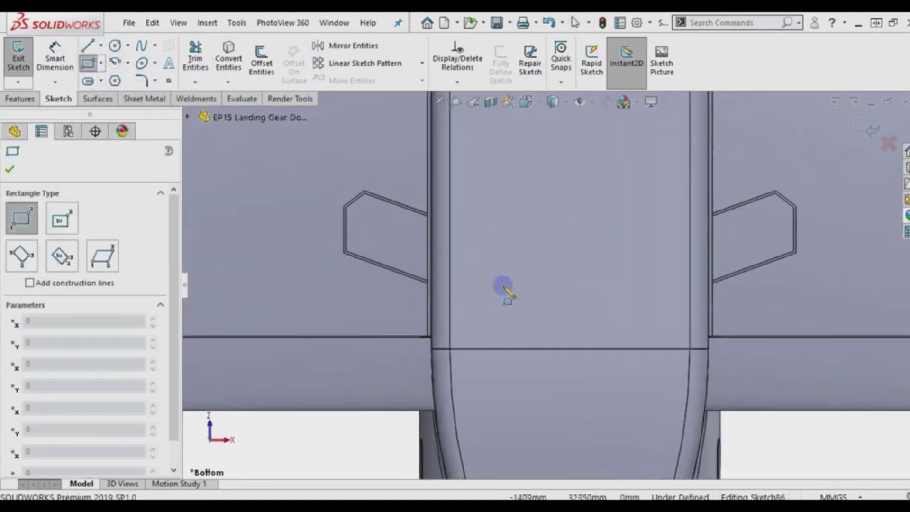
{"action": "scroll", "coordinate": [504, 291], "scroll_direction": "down", "scroll_amount": 2}
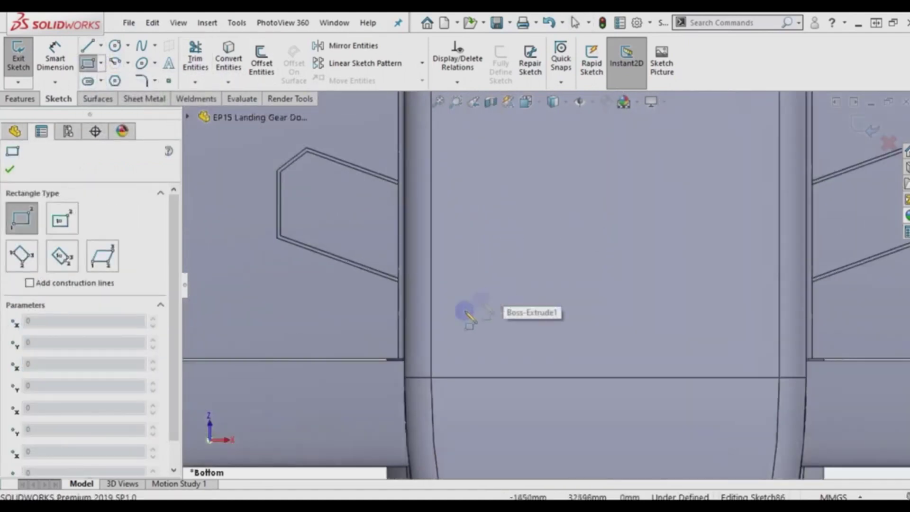
{"action": "left_click", "coordinate": [314, 359]}
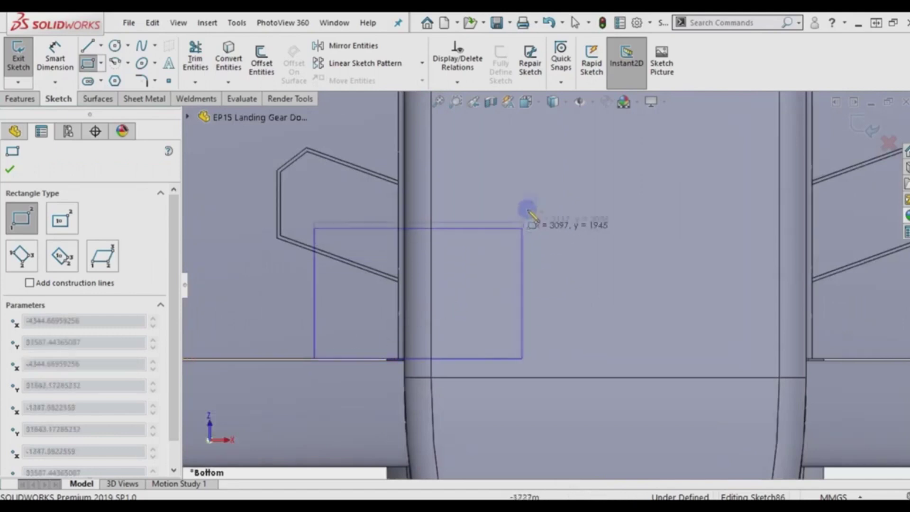
{"action": "left_click", "coordinate": [537, 170]}
{"action": "right_click", "coordinate": [587, 183]}
{"action": "left_click", "coordinate": [602, 189]}
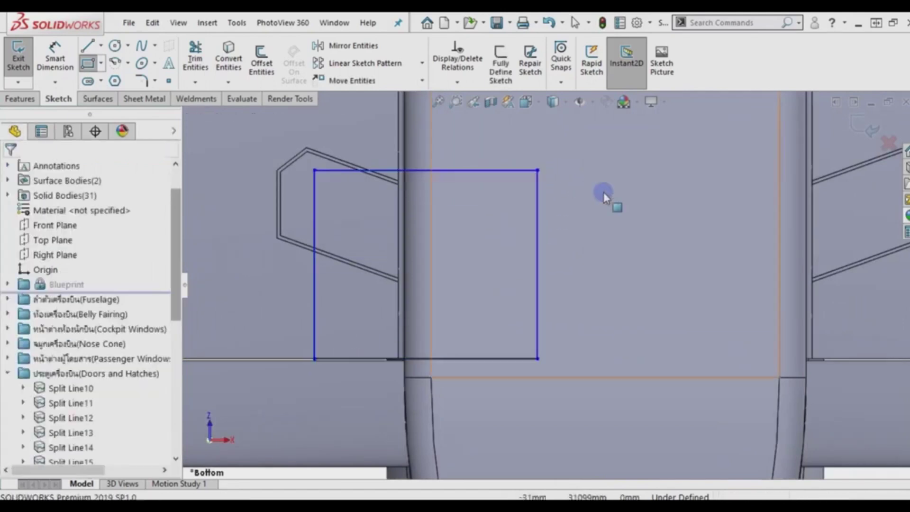
{"action": "scroll", "coordinate": [604, 192], "scroll_direction": "up", "scroll_amount": 3}
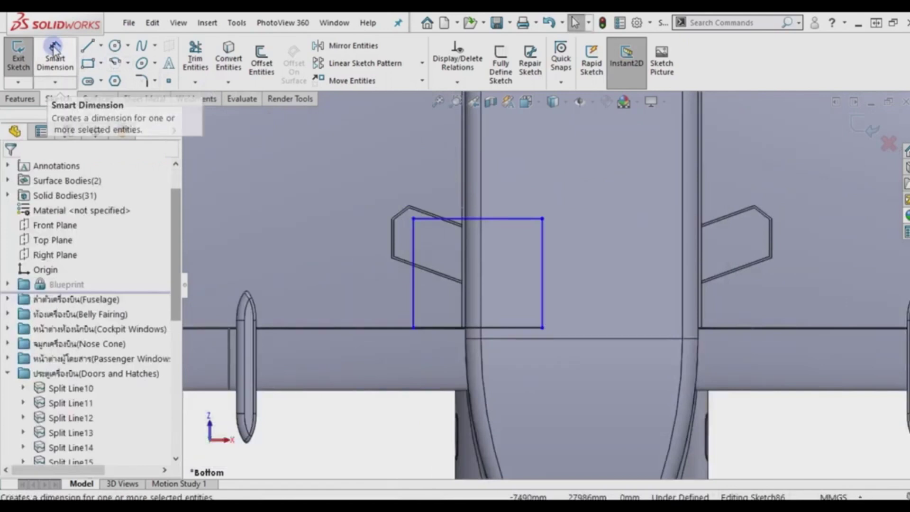
Dimension the rectangle's top edge 4500 mm from the fuselage line.
{"action": "left_click", "coordinate": [55, 60]}
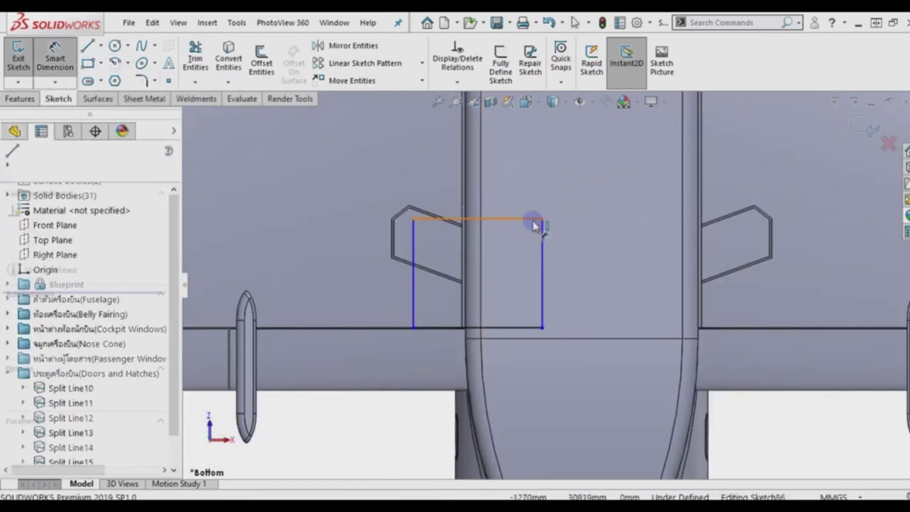
{"action": "left_click", "coordinate": [535, 218]}
{"action": "scroll", "coordinate": [540, 199], "scroll_direction": "up", "scroll_amount": 2}
{"action": "scroll", "coordinate": [551, 177], "scroll_direction": "up", "scroll_amount": 2}
{"action": "scroll", "coordinate": [551, 177], "scroll_direction": "up", "scroll_amount": 1}
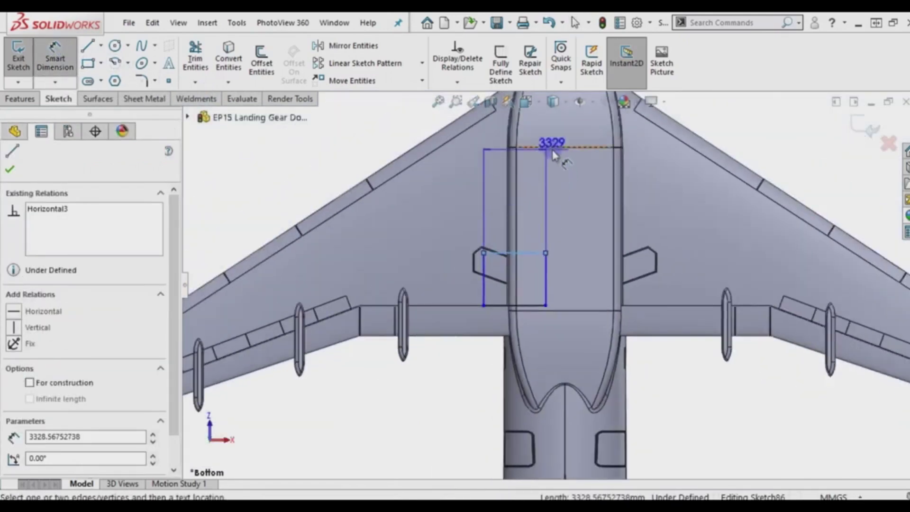
{"action": "left_click", "coordinate": [551, 151]}
{"action": "left_click", "coordinate": [559, 199]}
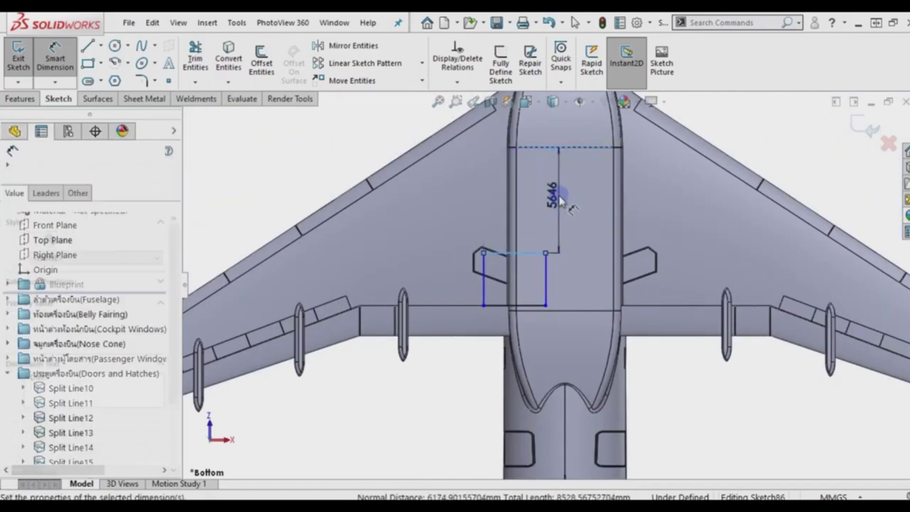
{"action": "type", "text": "4500"}
{"action": "key", "text": "Return"}
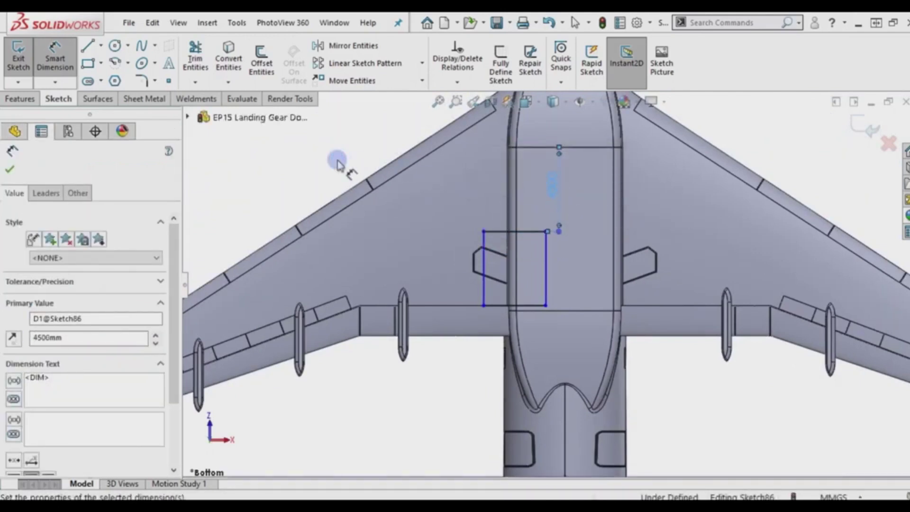
Set the door rectangle's width to 2100 mm.
{"action": "scroll", "coordinate": [723, 297], "scroll_direction": "down", "scroll_amount": 2}
{"action": "scroll", "coordinate": [724, 300], "scroll_direction": "down", "scroll_amount": 1}
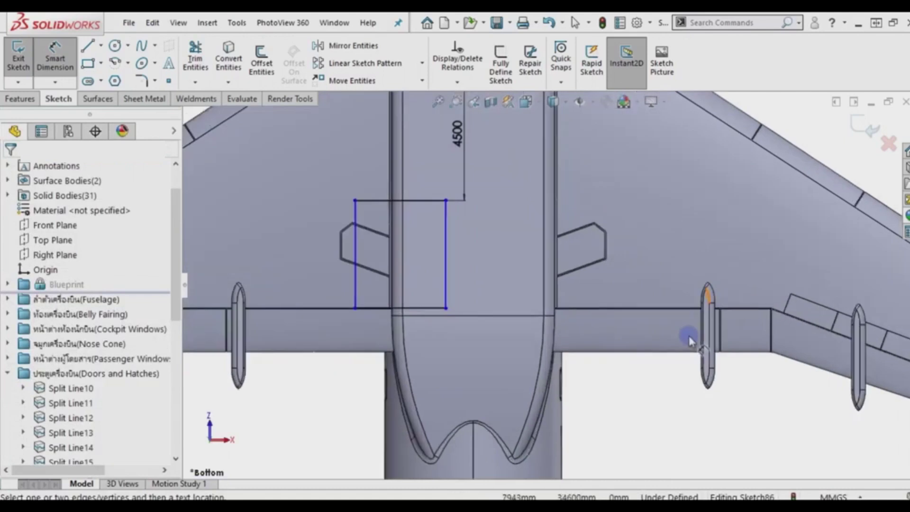
{"action": "left_click", "coordinate": [419, 201]}
{"action": "left_click", "coordinate": [372, 175]}
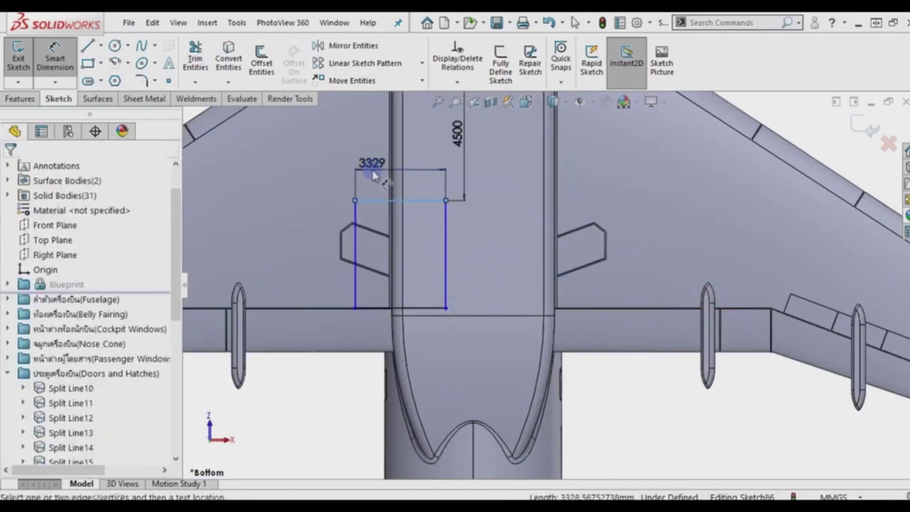
{"action": "type", "text": "2100"}
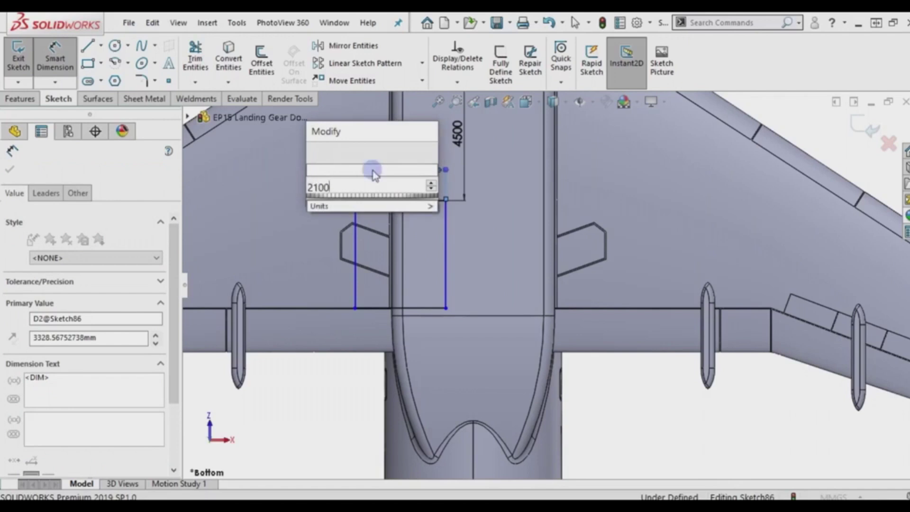
{"action": "key", "text": "Return"}
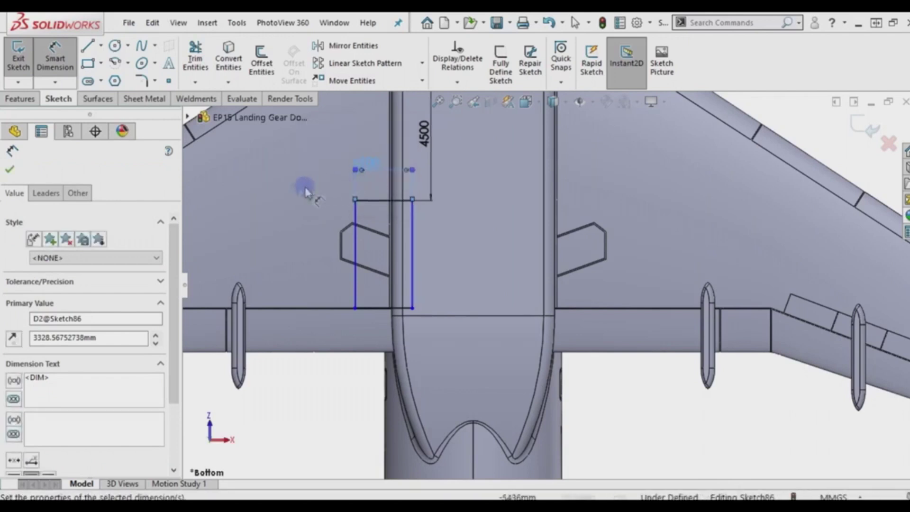
{"action": "left_click", "coordinate": [304, 189]}
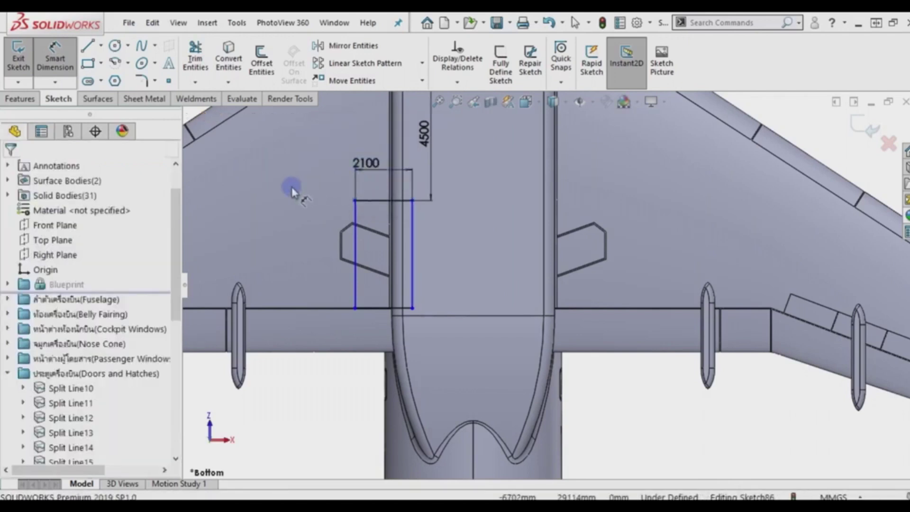
Place the rectangle's right edge 1000 mm from the Right Plane, fully defining the sketch.
{"action": "left_click", "coordinate": [414, 252]}
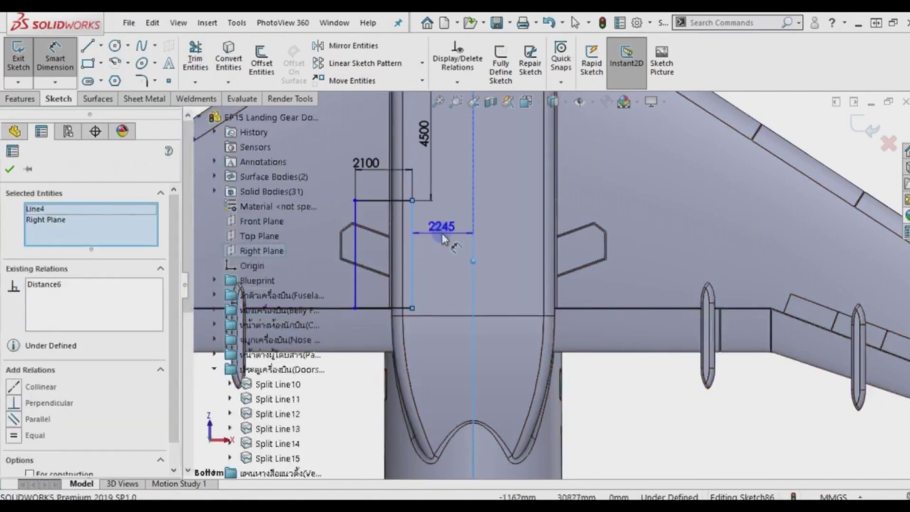
{"action": "left_click", "coordinate": [442, 236]}
{"action": "type", "text": "1000"}
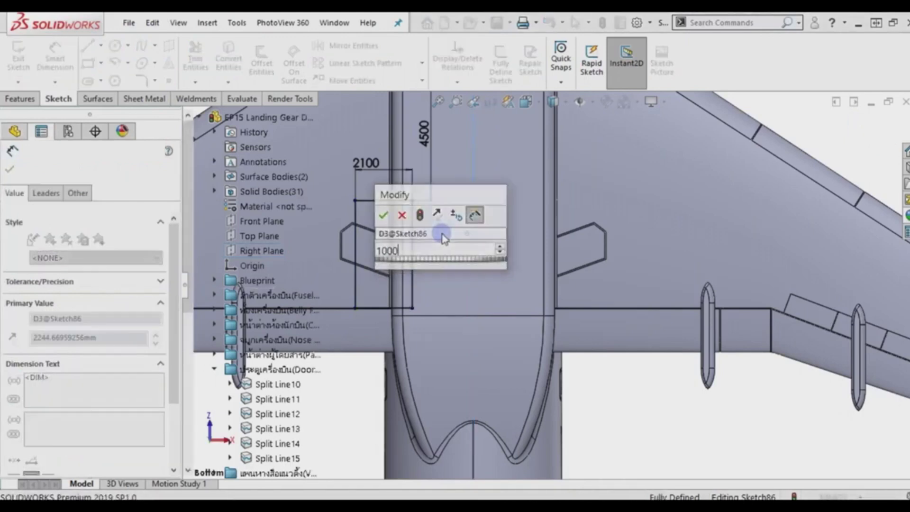
{"action": "key", "text": "Return"}
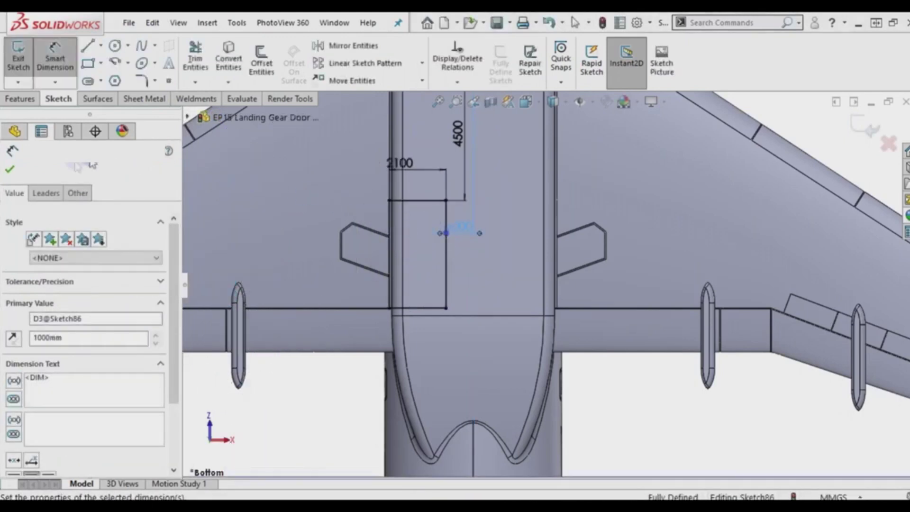
{"action": "left_click", "coordinate": [10, 169]}
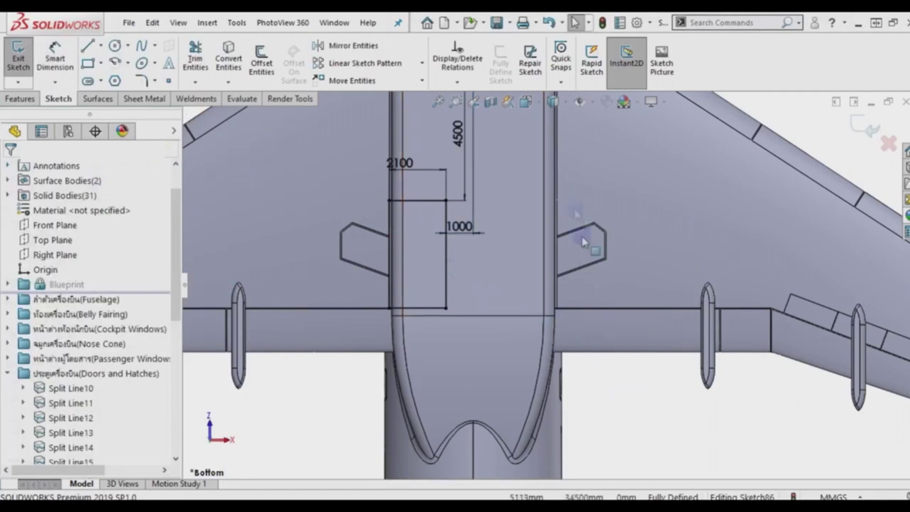
{"action": "scroll", "coordinate": [467, 138], "scroll_direction": "down", "scroll_amount": 2}
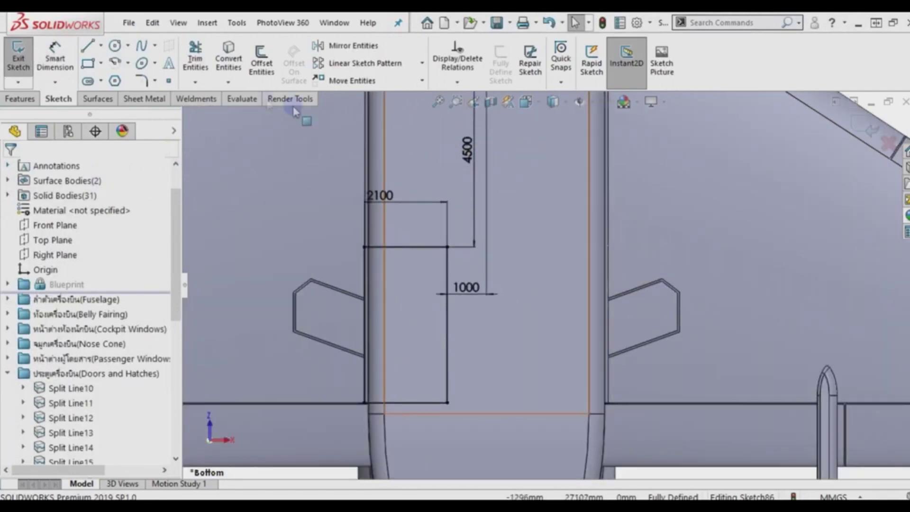
Offset the door rectangle chain by 60 mm to the inner side.
{"action": "left_click", "coordinate": [263, 61]}
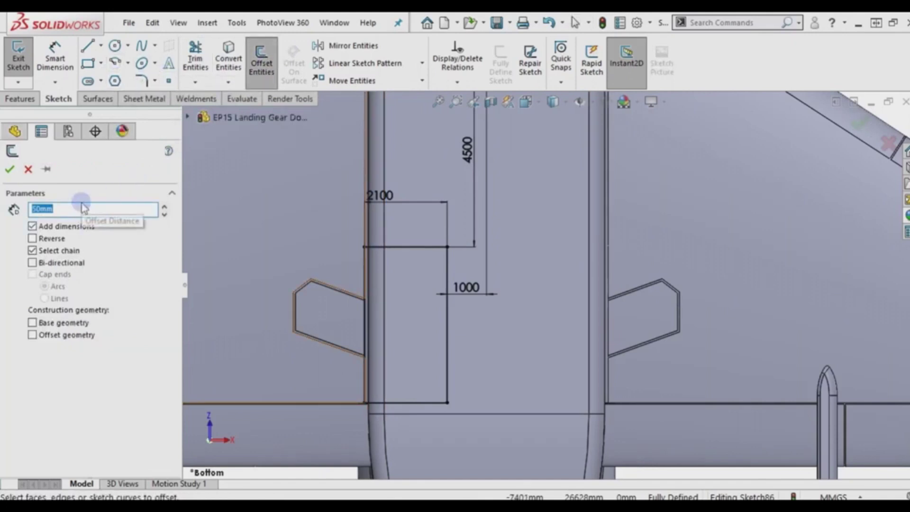
{"action": "key", "text": "Return"}
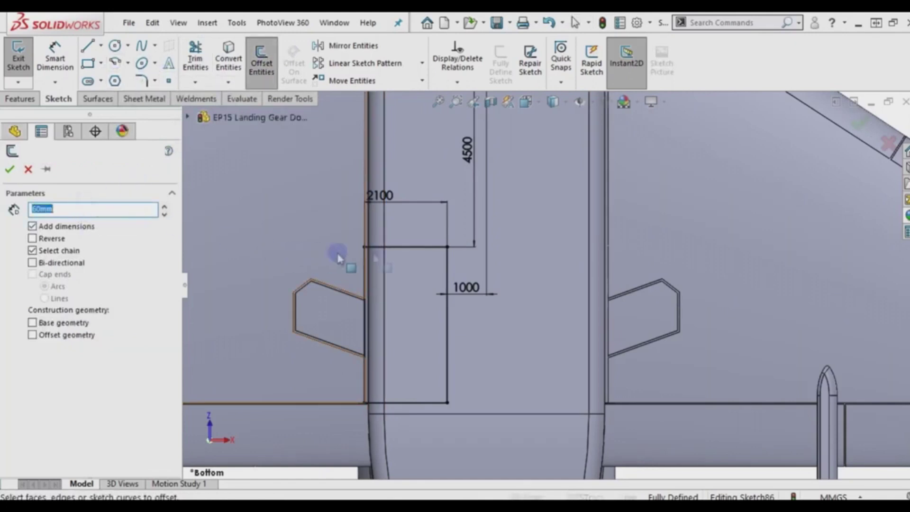
{"action": "left_click", "coordinate": [406, 247]}
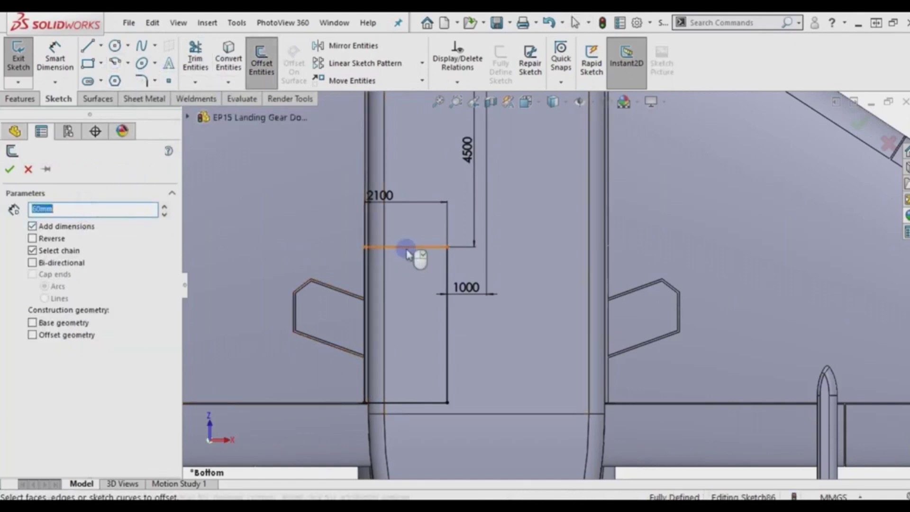
{"action": "left_click", "coordinate": [408, 281]}
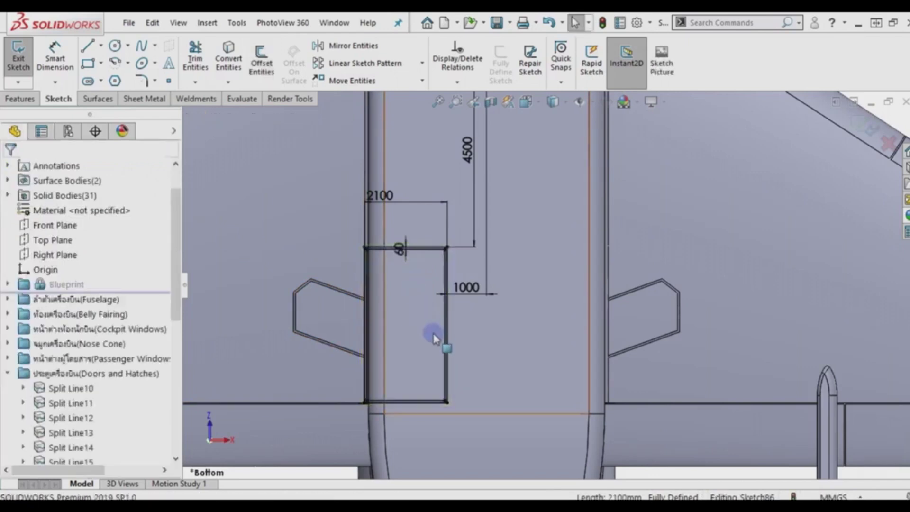
{"action": "scroll", "coordinate": [433, 340], "scroll_direction": "down", "scroll_amount": 1}
{"action": "scroll", "coordinate": [434, 340], "scroll_direction": "up", "scroll_amount": 2}
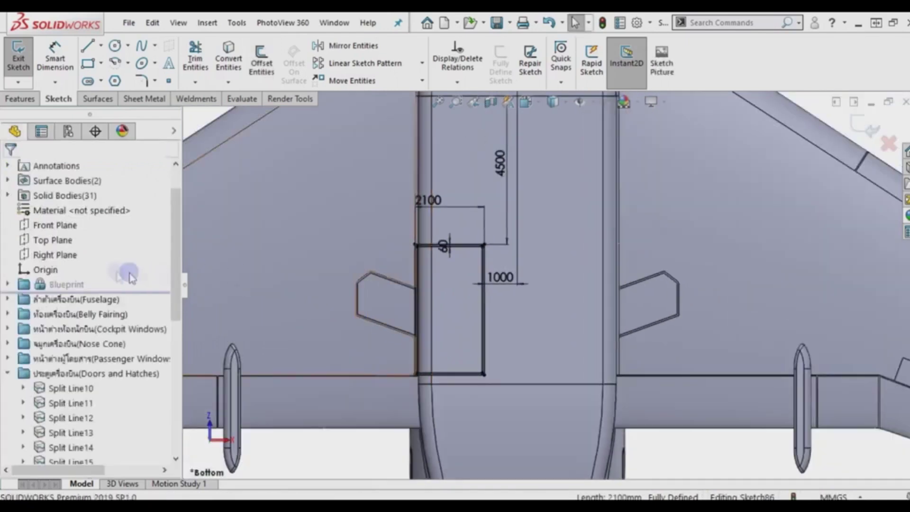
Mirror all door outline lines about the Right Plane to the fuselage's other side.
{"action": "left_click", "coordinate": [55, 255]}
{"action": "left_click", "coordinate": [335, 48]}
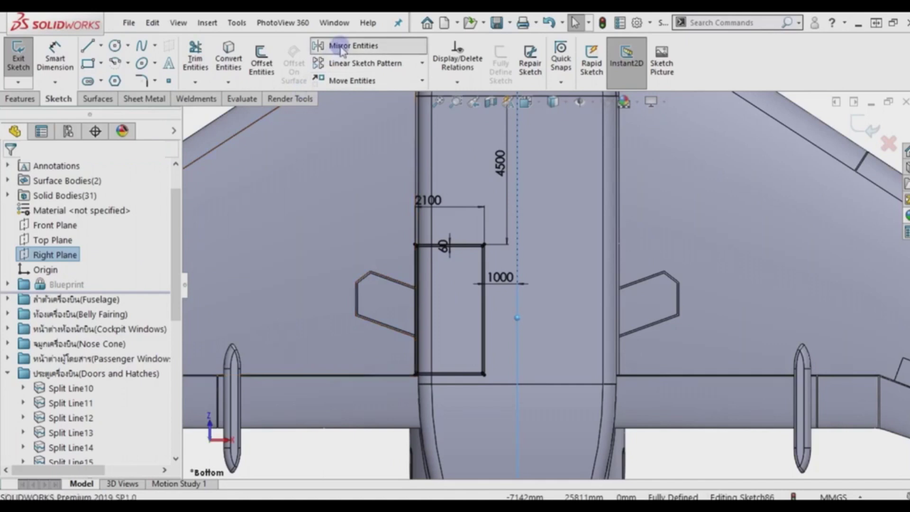
{"action": "left_click_drag", "start_coordinate": [389, 200], "coordinate": [498, 396]}
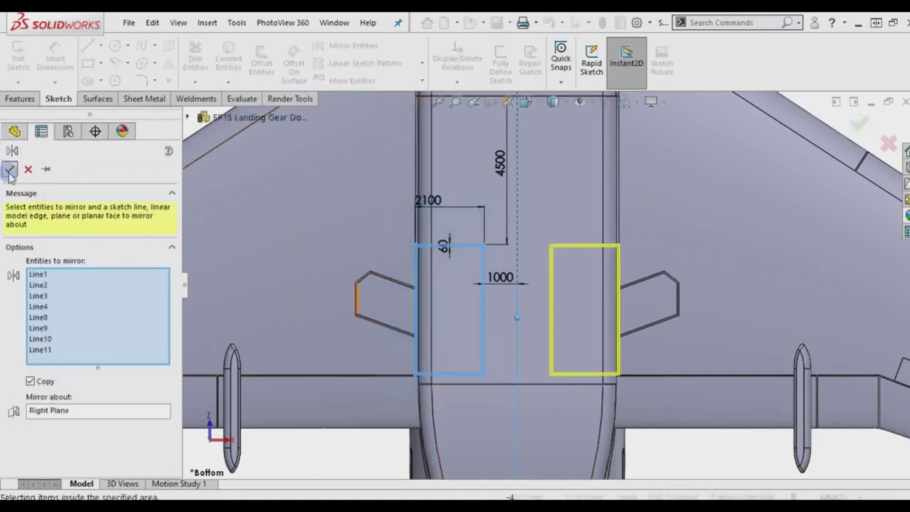
{"action": "left_click", "coordinate": [10, 169]}
{"action": "scroll", "coordinate": [369, 258], "scroll_direction": "up", "scroll_amount": 4}
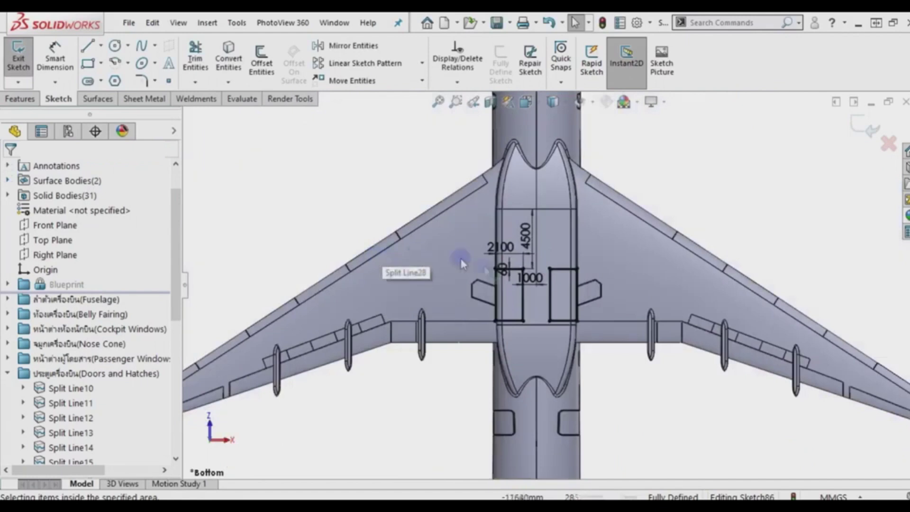
{"action": "scroll", "coordinate": [505, 284], "scroll_direction": "down", "scroll_amount": 2}
{"action": "scroll", "coordinate": [505, 284], "scroll_direction": "down", "scroll_amount": 1}
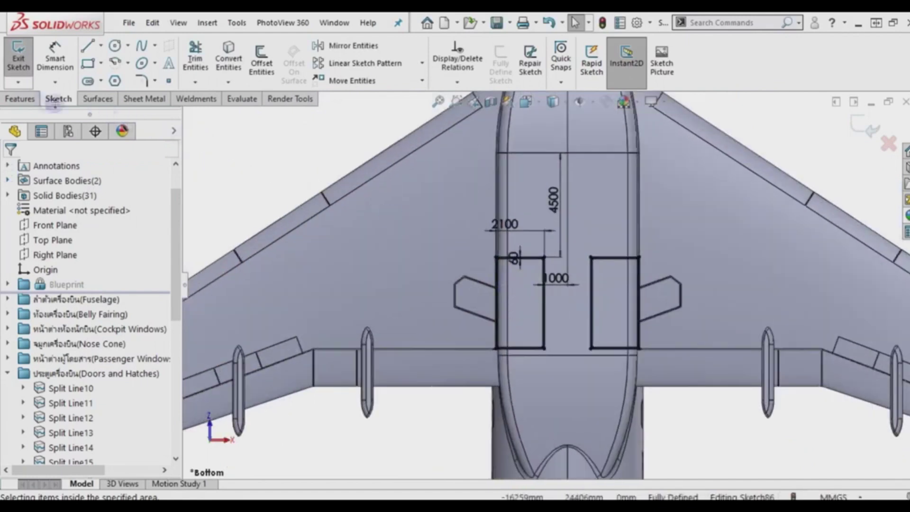
{"action": "left_click", "coordinate": [20, 98]}
{"action": "left_click", "coordinate": [572, 71]}
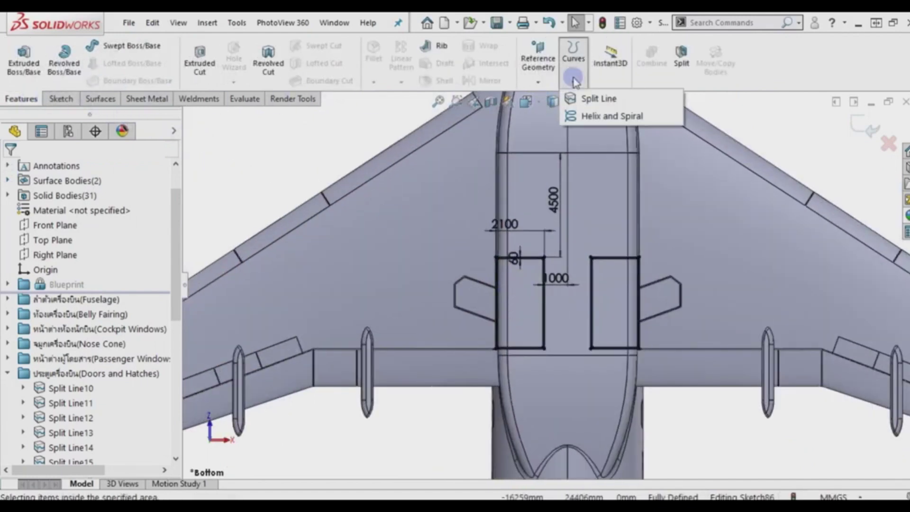
Start a projection split line from the door sketch and pick four belly faces to split.
{"action": "left_click", "coordinate": [587, 100]}
{"action": "left_click", "coordinate": [113, 370]}
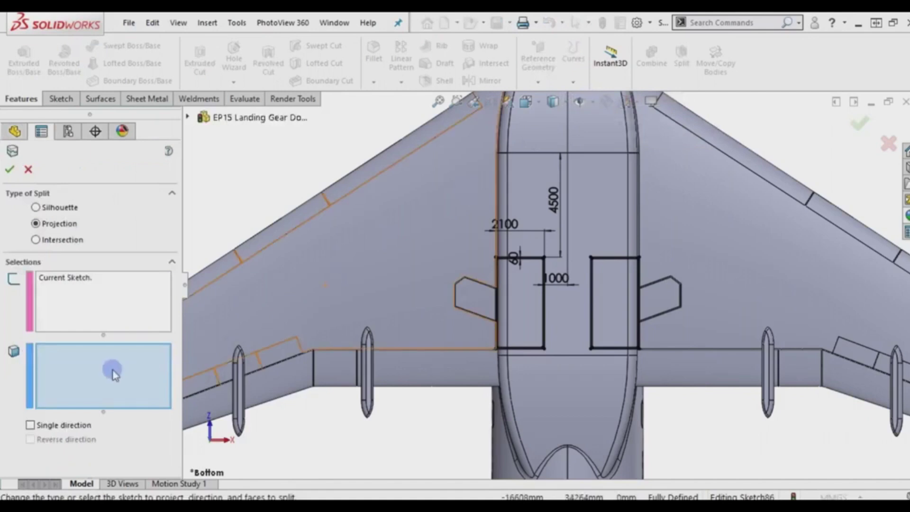
{"action": "scroll", "coordinate": [574, 379], "scroll_direction": "down", "scroll_amount": 1}
{"action": "scroll", "coordinate": [560, 290], "scroll_direction": "down", "scroll_amount": 2}
{"action": "left_click", "coordinate": [560, 291]}
{"action": "mouse_move", "coordinate": [560, 292]}
{"action": "middle_mouse_down"}
{"action": "mouse_move", "coordinate": [524, 300]}
{"action": "mouse_move", "coordinate": [457, 285]}
{"action": "middle_mouse_up"}
{"action": "left_click", "coordinate": [453, 304]}
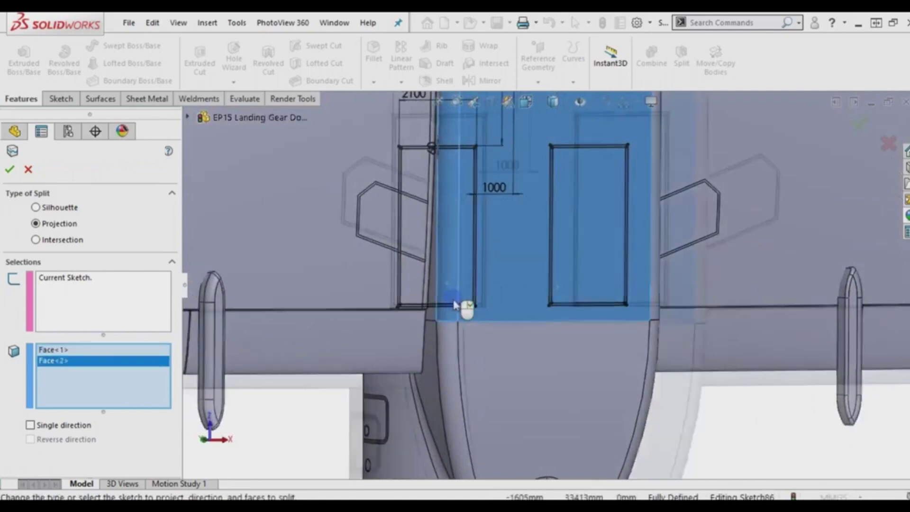
{"action": "scroll", "coordinate": [453, 305], "scroll_direction": "down", "scroll_amount": 2}
{"action": "left_click", "coordinate": [438, 299]}
{"action": "scroll", "coordinate": [439, 301], "scroll_direction": "down", "scroll_amount": 2}
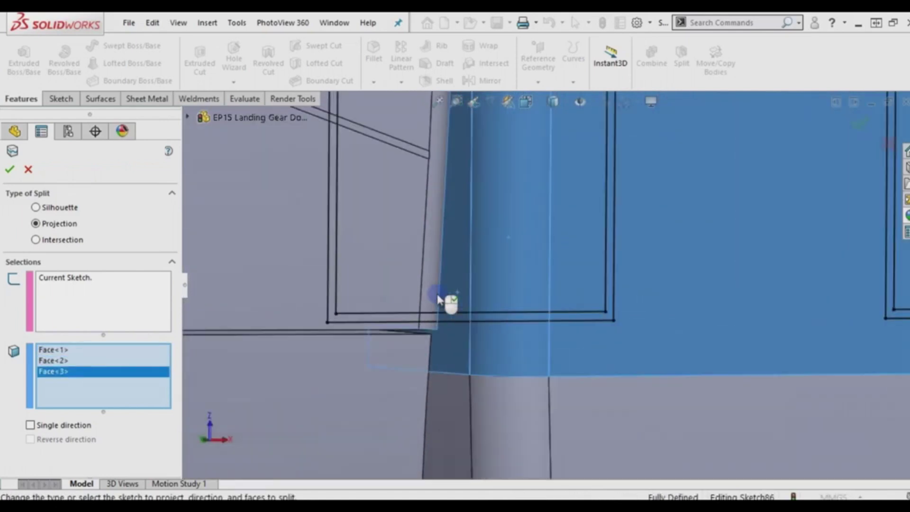
{"action": "left_click", "coordinate": [439, 302]}
Add three more faces, including the door-corner and fillet faces, for seven in total.
{"action": "scroll", "coordinate": [532, 323], "scroll_direction": "up", "scroll_amount": 2}
{"action": "scroll", "coordinate": [531, 327], "scroll_direction": "up", "scroll_amount": 3}
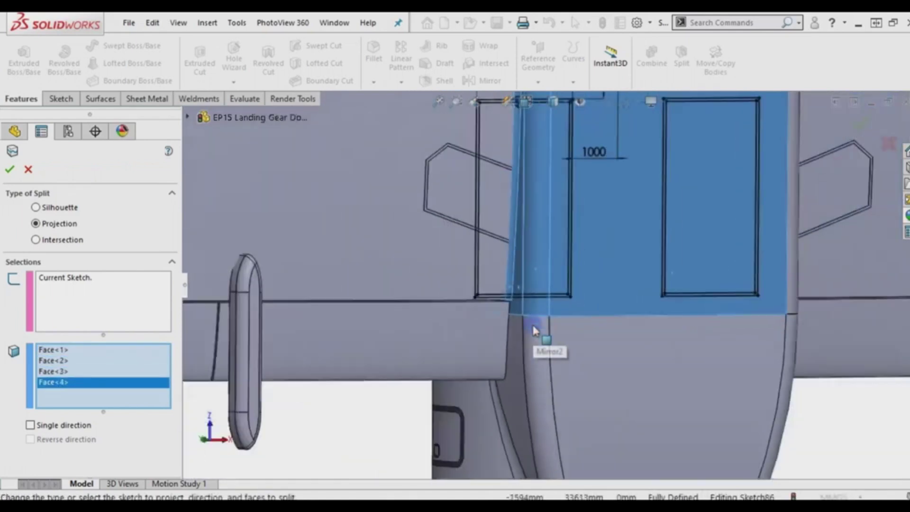
{"action": "scroll", "coordinate": [542, 322], "scroll_direction": "up", "scroll_amount": 1}
{"action": "scroll", "coordinate": [600, 295], "scroll_direction": "up", "scroll_amount": 2}
{"action": "scroll", "coordinate": [673, 285], "scroll_direction": "up", "scroll_amount": 2}
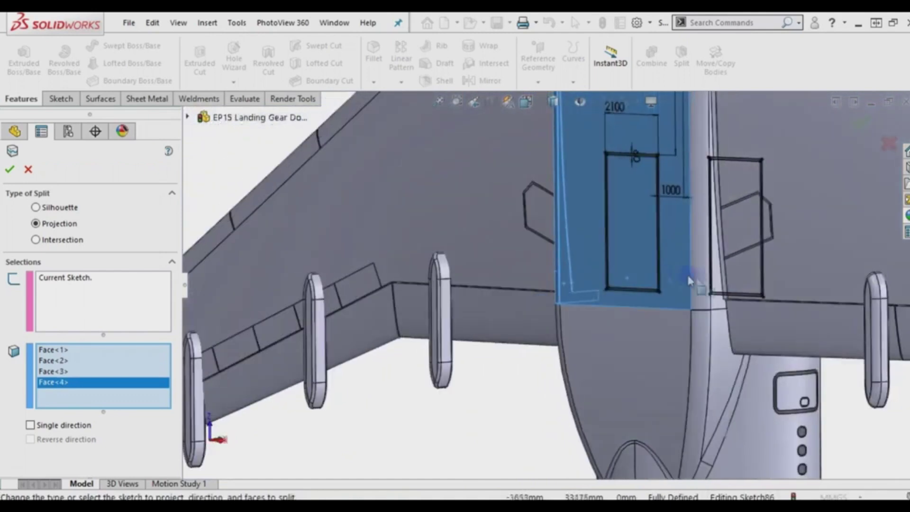
{"action": "scroll", "coordinate": [701, 279], "scroll_direction": "down", "scroll_amount": 4}
{"action": "scroll", "coordinate": [670, 291], "scroll_direction": "down", "scroll_amount": 2}
{"action": "left_click", "coordinate": [669, 298]}
{"action": "scroll", "coordinate": [701, 324], "scroll_direction": "down", "scroll_amount": 1}
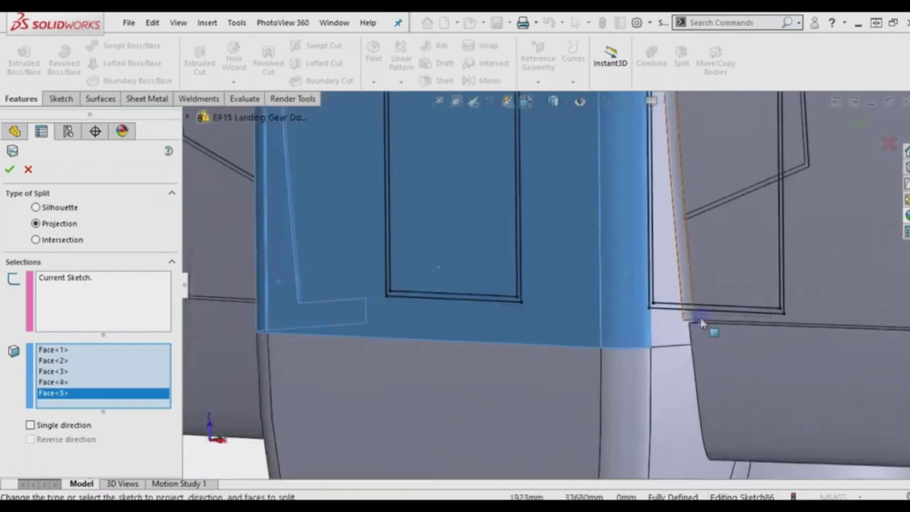
{"action": "scroll", "coordinate": [672, 321], "scroll_direction": "down", "scroll_amount": 1}
{"action": "left_click", "coordinate": [663, 315]}
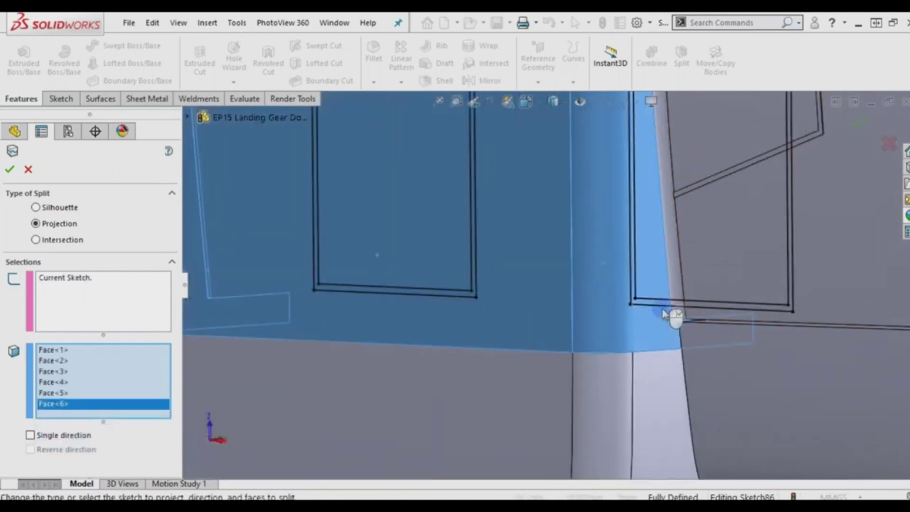
{"action": "left_click", "coordinate": [673, 283]}
{"action": "scroll", "coordinate": [673, 283], "scroll_direction": "up", "scroll_amount": 1}
{"action": "scroll", "coordinate": [673, 283], "scroll_direction": "up", "scroll_amount": 2}
{"action": "scroll", "coordinate": [672, 282], "scroll_direction": "up", "scroll_amount": 1}
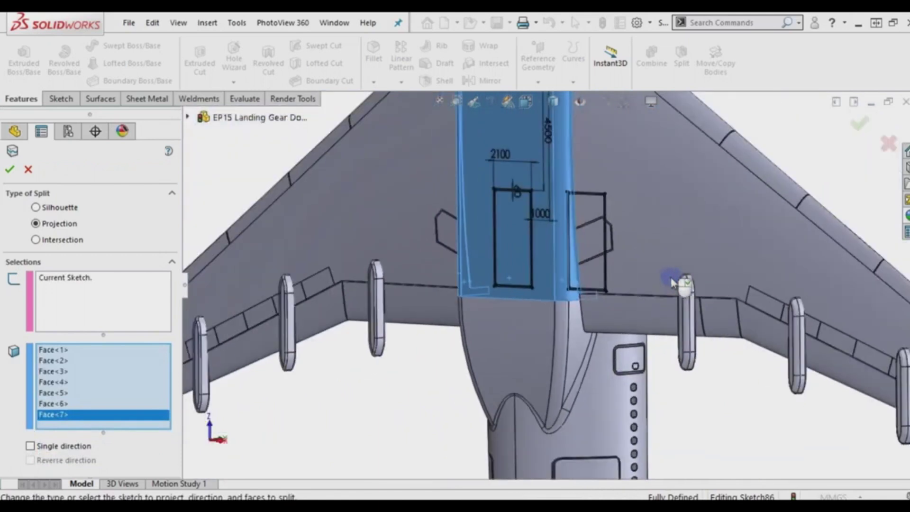
{"action": "scroll", "coordinate": [672, 282], "scroll_direction": "up", "scroll_amount": 2}
{"action": "scroll", "coordinate": [530, 286], "scroll_direction": "up", "scroll_amount": 2}
{"action": "scroll", "coordinate": [513, 277], "scroll_direction": "up", "scroll_amount": 1}
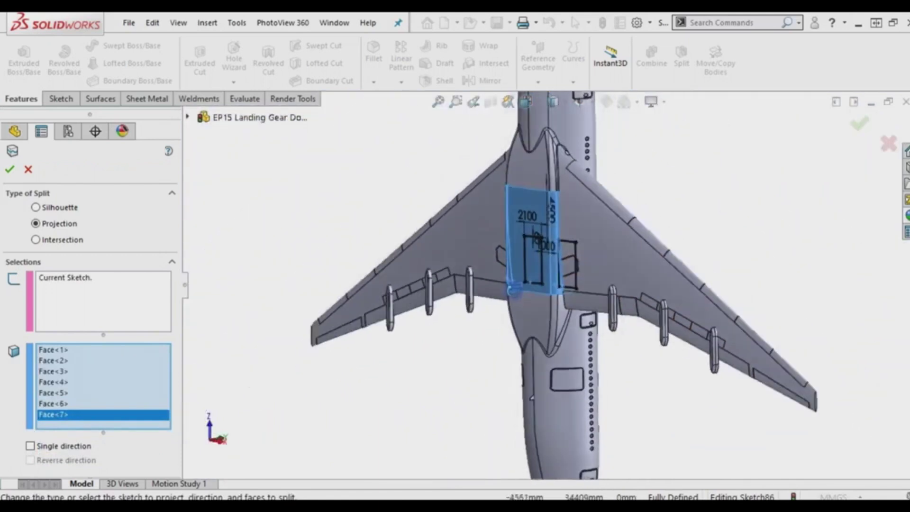
{"action": "scroll", "coordinate": [528, 262], "scroll_direction": "down", "scroll_amount": 3}
{"action": "scroll", "coordinate": [529, 261], "scroll_direction": "up", "scroll_amount": 1}
{"action": "scroll", "coordinate": [527, 260], "scroll_direction": "up", "scroll_amount": 1}
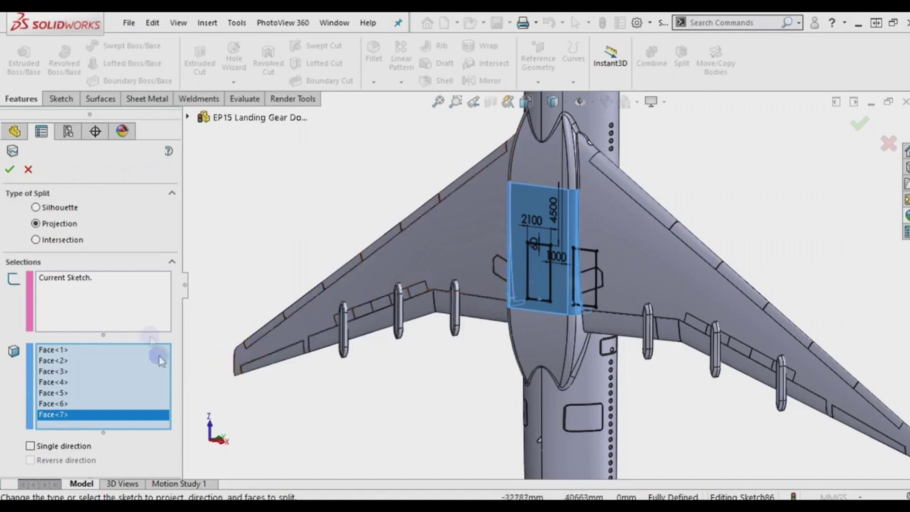
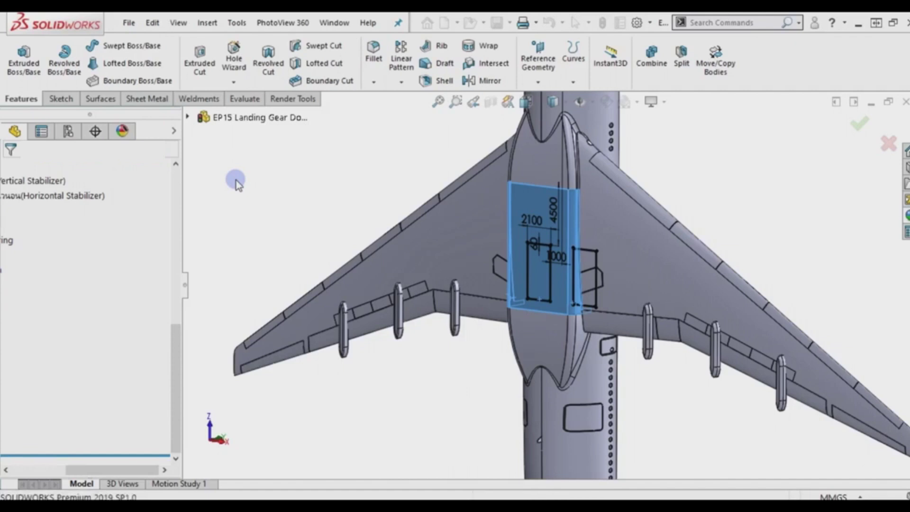
Zoom in on the landing gear door outlines and bring up the Surfaces commands.
{"action": "scroll", "coordinate": [568, 301], "scroll_direction": "down", "scroll_amount": 2}
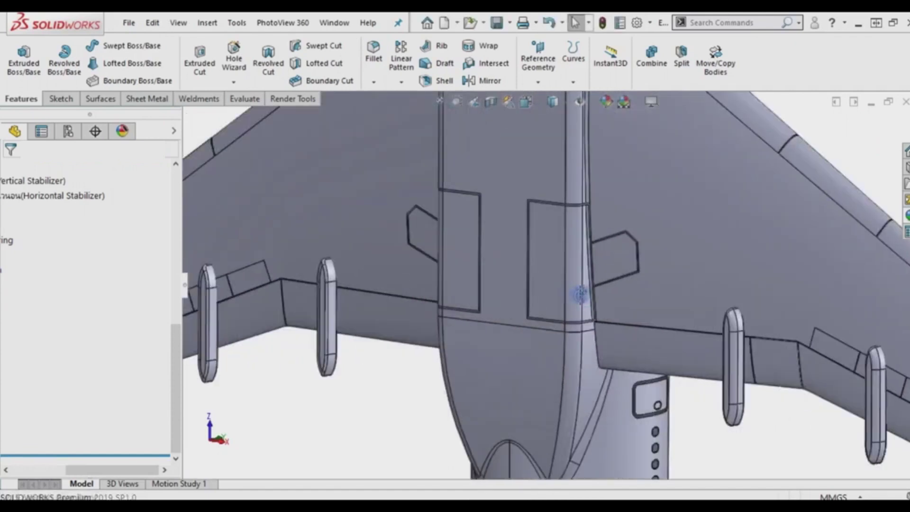
{"action": "scroll", "coordinate": [579, 294], "scroll_direction": "down", "scroll_amount": 2}
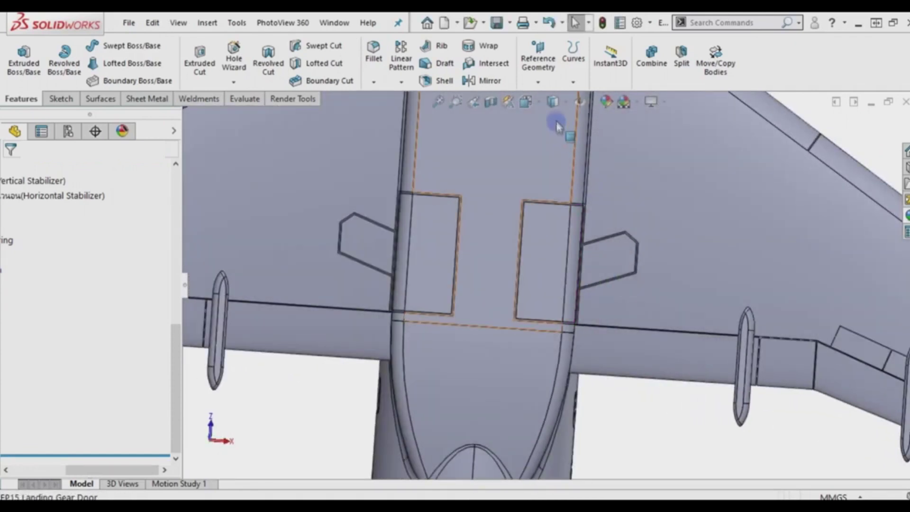
{"action": "left_click", "coordinate": [61, 98]}
{"action": "left_click", "coordinate": [99, 99]}
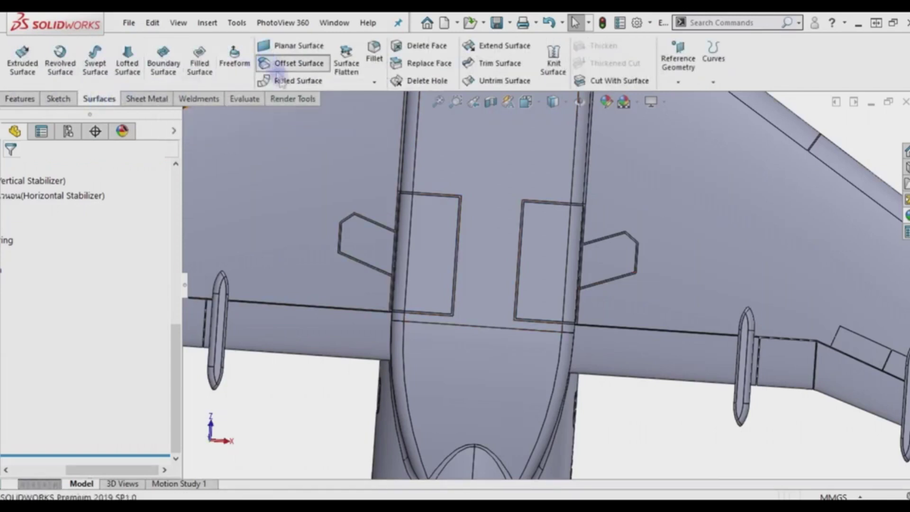
Start an Offset Surface and select the first four door strip faces, including the corner face.
{"action": "left_click", "coordinate": [279, 70]}
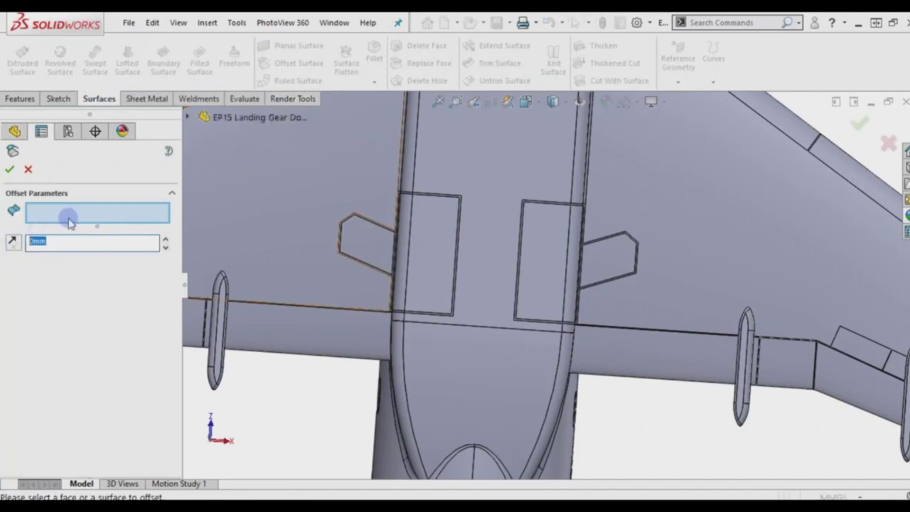
{"action": "scroll", "coordinate": [343, 191], "scroll_direction": "down", "scroll_amount": 5}
{"action": "scroll", "coordinate": [542, 217], "scroll_direction": "down", "scroll_amount": 5}
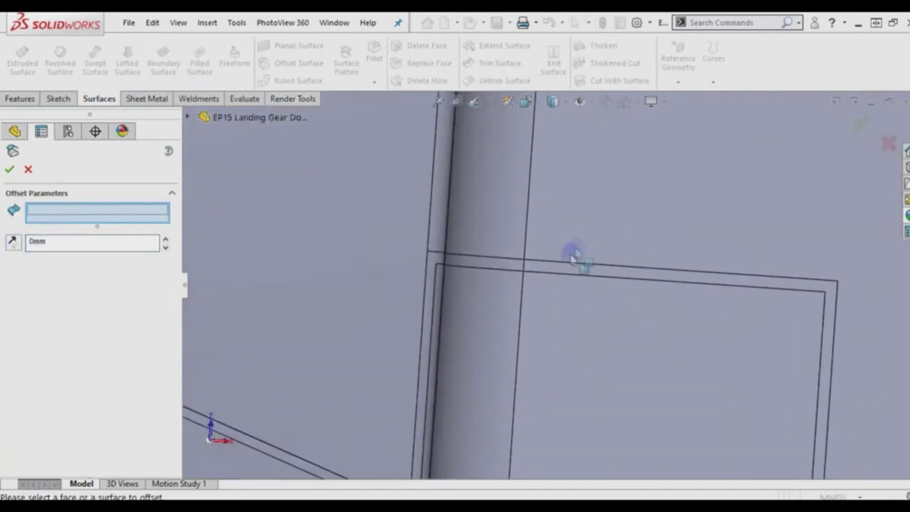
{"action": "left_click", "coordinate": [566, 268]}
{"action": "left_click", "coordinate": [507, 264]}
{"action": "scroll", "coordinate": [508, 263], "scroll_direction": "down", "scroll_amount": 2}
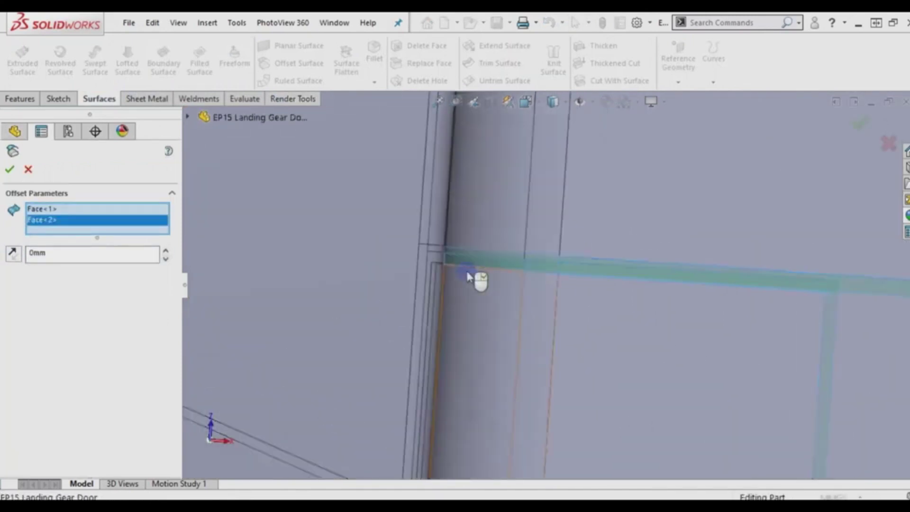
{"action": "scroll", "coordinate": [479, 278], "scroll_direction": "down", "scroll_amount": 3}
{"action": "left_click", "coordinate": [575, 362]}
{"action": "scroll", "coordinate": [575, 361], "scroll_direction": "up", "scroll_amount": 3}
{"action": "scroll", "coordinate": [574, 362], "scroll_direction": "up", "scroll_amount": 2}
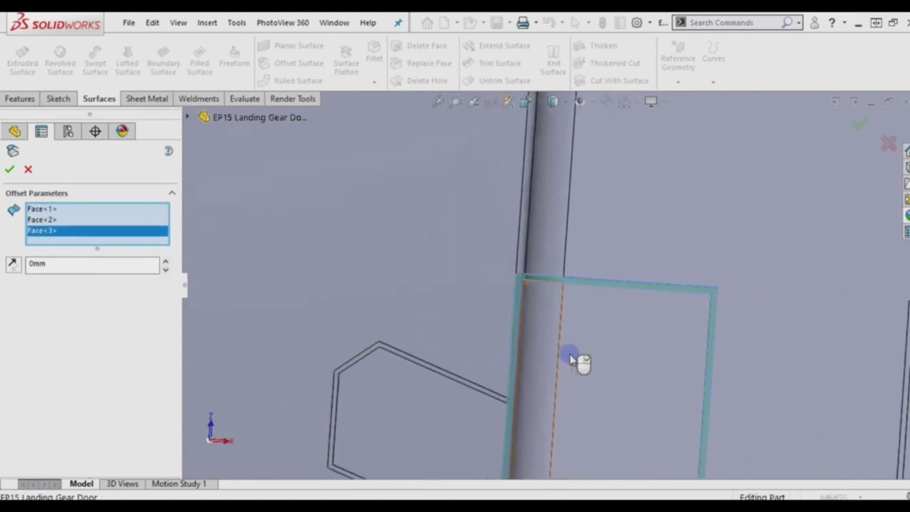
{"action": "scroll", "coordinate": [574, 362], "scroll_direction": "up", "scroll_amount": 3}
{"action": "scroll", "coordinate": [575, 384], "scroll_direction": "down", "scroll_amount": 2}
{"action": "scroll", "coordinate": [538, 397], "scroll_direction": "down", "scroll_amount": 3}
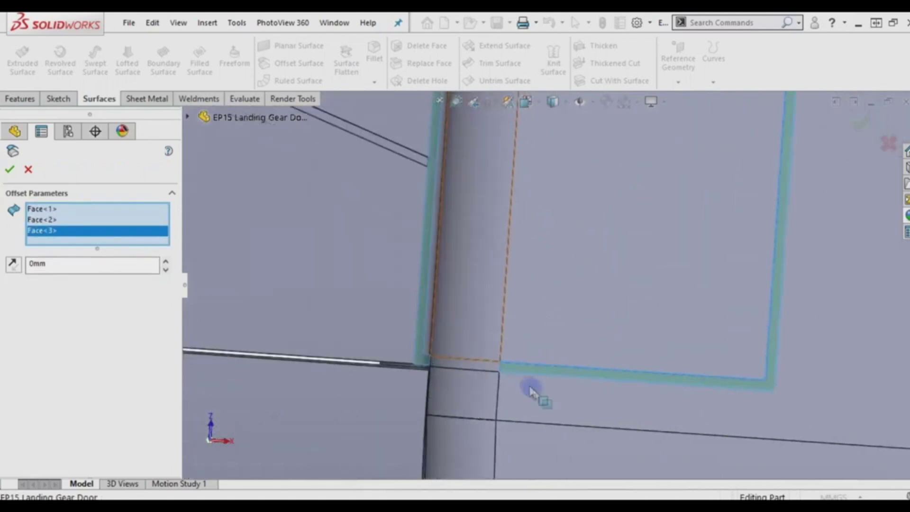
{"action": "scroll", "coordinate": [532, 390], "scroll_direction": "down", "scroll_amount": 2}
{"action": "left_click", "coordinate": [436, 356]}
Add the next door strip faces on the fuselage cylinder and panel corners.
{"action": "mouse_move", "coordinate": [436, 358]}
{"action": "middle_mouse_down"}
{"action": "mouse_move", "coordinate": [463, 355]}
{"action": "mouse_move", "coordinate": [426, 359]}
{"action": "middle_mouse_up"}
{"action": "left_click", "coordinate": [348, 351]}
{"action": "scroll", "coordinate": [601, 345], "scroll_direction": "up", "scroll_amount": 2}
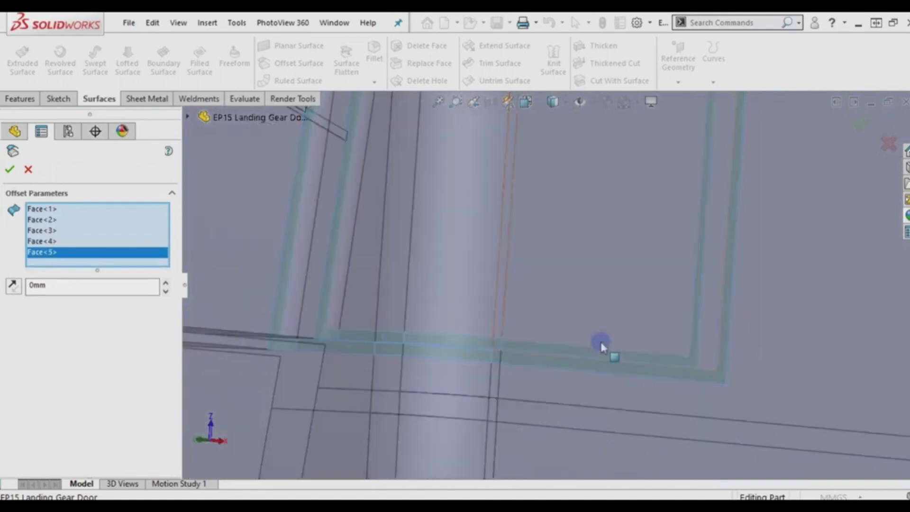
{"action": "scroll", "coordinate": [601, 345], "scroll_direction": "up", "scroll_amount": 3}
{"action": "scroll", "coordinate": [705, 272], "scroll_direction": "down", "scroll_amount": 3}
{"action": "scroll", "coordinate": [682, 329], "scroll_direction": "down", "scroll_amount": 2}
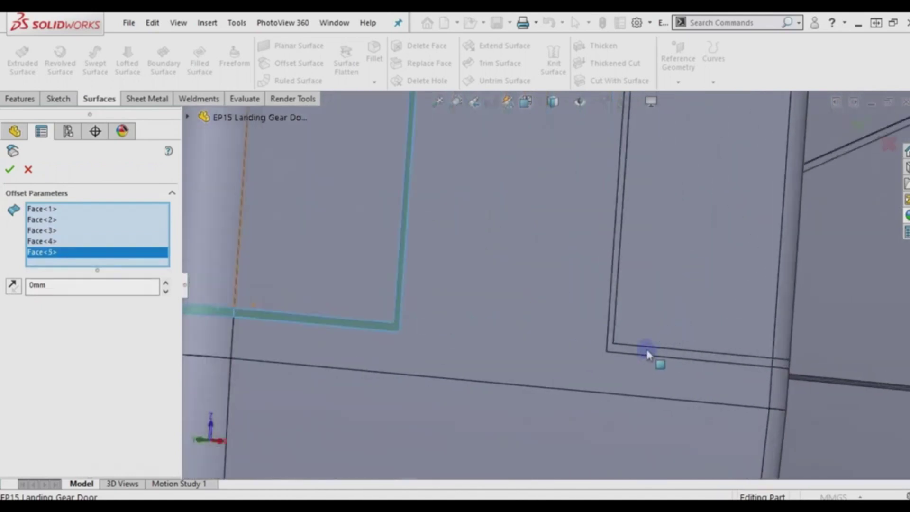
{"action": "left_click", "coordinate": [648, 354]}
{"action": "mouse_move", "coordinate": [680, 356]}
{"action": "middle_mouse_down"}
{"action": "mouse_move", "coordinate": [641, 331]}
{"action": "mouse_move", "coordinate": [602, 323]}
{"action": "mouse_move", "coordinate": [720, 361]}
{"action": "mouse_move", "coordinate": [777, 346]}
{"action": "middle_mouse_up"}
{"action": "left_click", "coordinate": [727, 349]}
{"action": "scroll", "coordinate": [774, 348], "scroll_direction": "down", "scroll_amount": 2}
{"action": "left_click", "coordinate": [751, 349]}
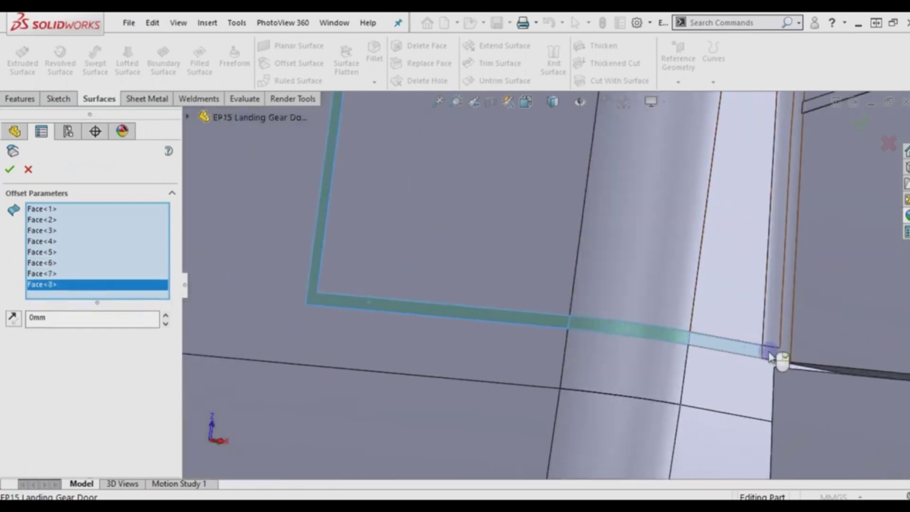
{"action": "scroll", "coordinate": [735, 270], "scroll_direction": "up", "scroll_amount": 2}
{"action": "scroll", "coordinate": [741, 270], "scroll_direction": "up", "scroll_amount": 2}
Add the last two door edge faces and confirm the 0mm offset surface.
{"action": "mouse_move", "coordinate": [741, 270]}
{"action": "middle_mouse_down"}
{"action": "mouse_move", "coordinate": [660, 237]}
{"action": "mouse_move", "coordinate": [603, 146]}
{"action": "middle_mouse_up"}
{"action": "scroll", "coordinate": [600, 135], "scroll_direction": "down", "scroll_amount": 2}
{"action": "scroll", "coordinate": [616, 152], "scroll_direction": "down", "scroll_amount": 2}
{"action": "scroll", "coordinate": [614, 161], "scroll_direction": "down", "scroll_amount": 2}
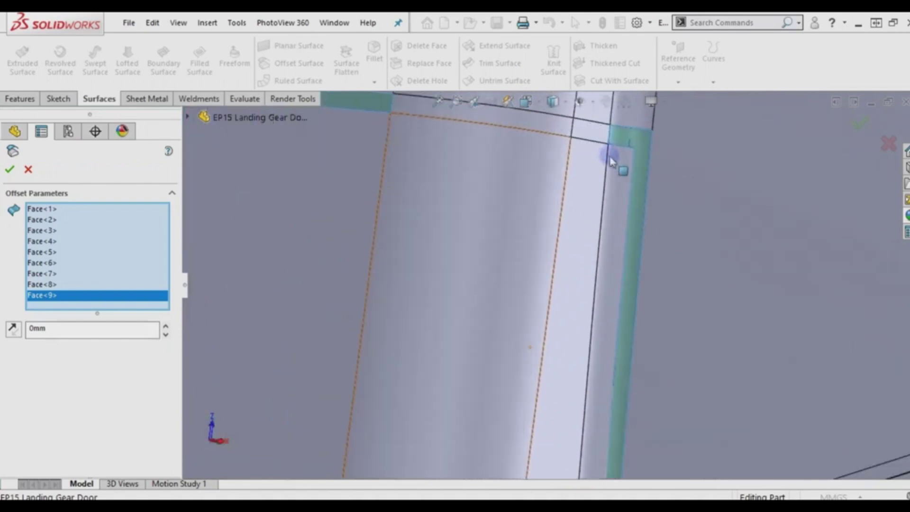
{"action": "left_click", "coordinate": [596, 136]}
{"action": "left_click", "coordinate": [545, 126]}
{"action": "scroll", "coordinate": [559, 224], "scroll_direction": "up", "scroll_amount": 2}
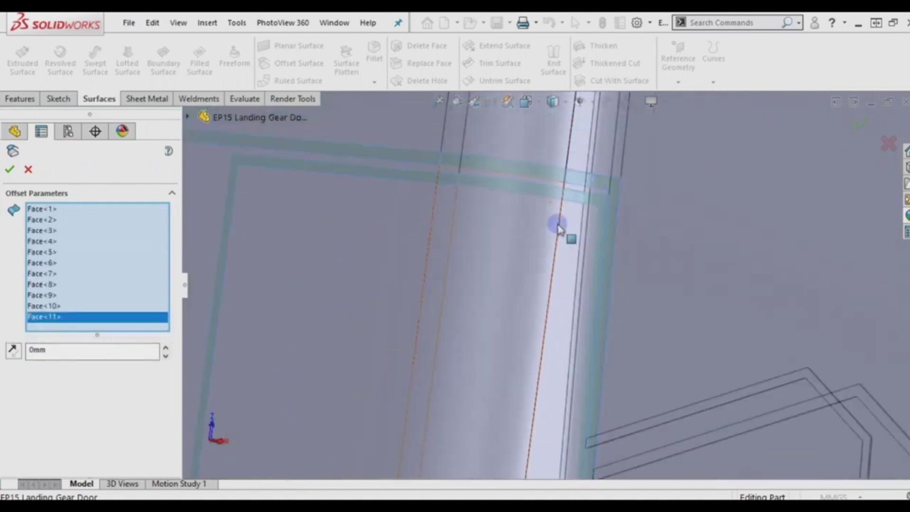
{"action": "scroll", "coordinate": [558, 229], "scroll_direction": "up", "scroll_amount": 1}
{"action": "scroll", "coordinate": [559, 237], "scroll_direction": "up", "scroll_amount": 1}
{"action": "scroll", "coordinate": [560, 251], "scroll_direction": "up", "scroll_amount": 2}
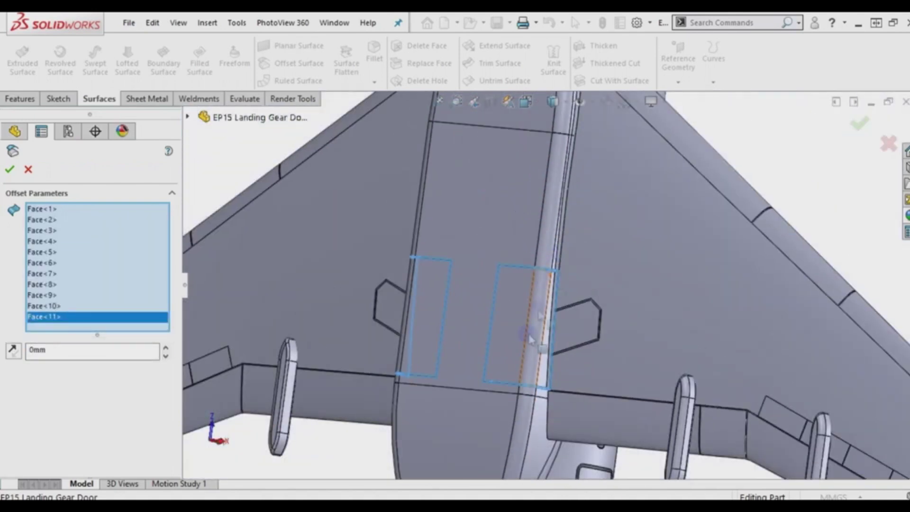
{"action": "scroll", "coordinate": [509, 364], "scroll_direction": "up", "scroll_amount": 2}
{"action": "middle_click_drag", "start_coordinate": [511, 364], "coordinate": [584, 357]}
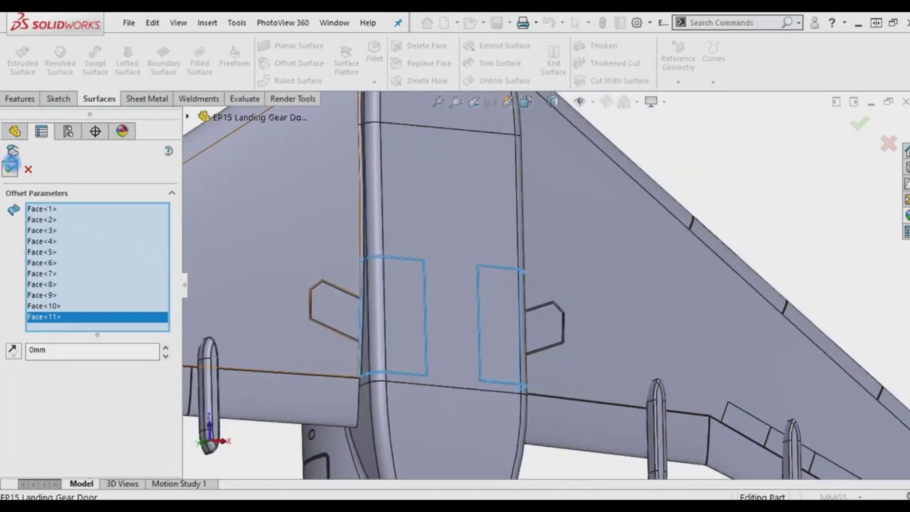
{"action": "left_click", "coordinate": [12, 168]}
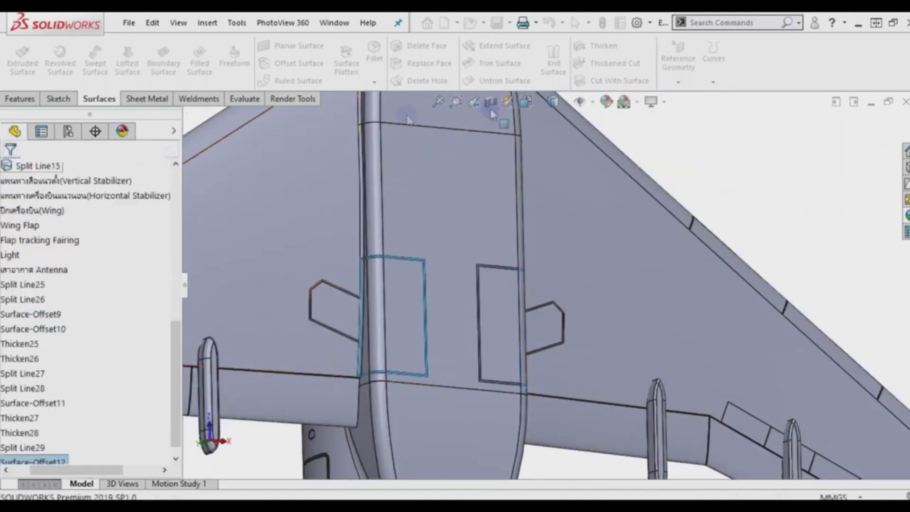
Try thickening the new offset surface, then cancel the Thicken operation.
{"action": "left_click", "coordinate": [773, 144]}
{"action": "left_click", "coordinate": [624, 50]}
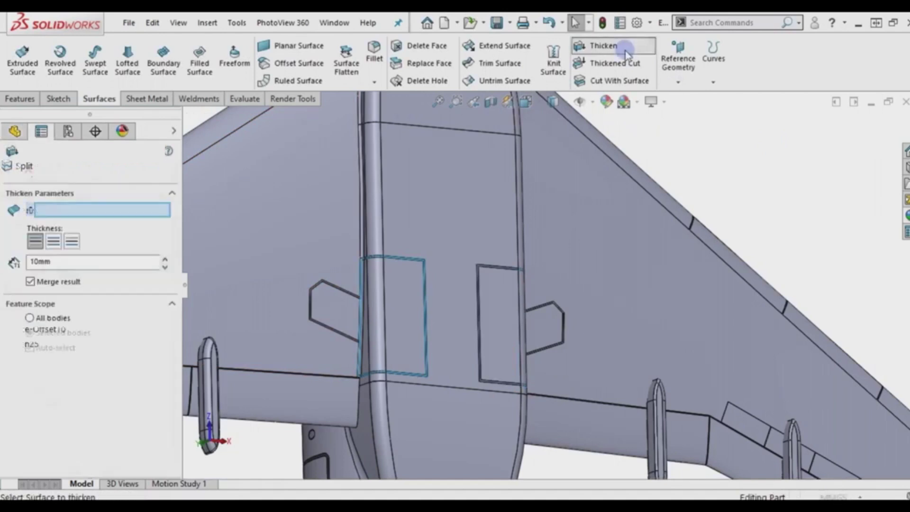
{"action": "scroll", "coordinate": [223, 291], "scroll_direction": "down", "scroll_amount": 2}
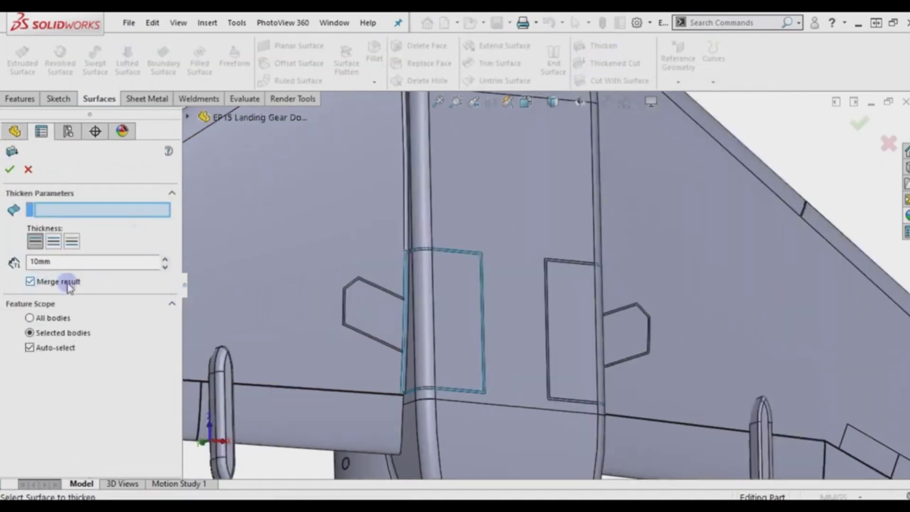
{"action": "scroll", "coordinate": [483, 271], "scroll_direction": "down", "scroll_amount": 2}
{"action": "scroll", "coordinate": [469, 274], "scroll_direction": "down", "scroll_amount": 2}
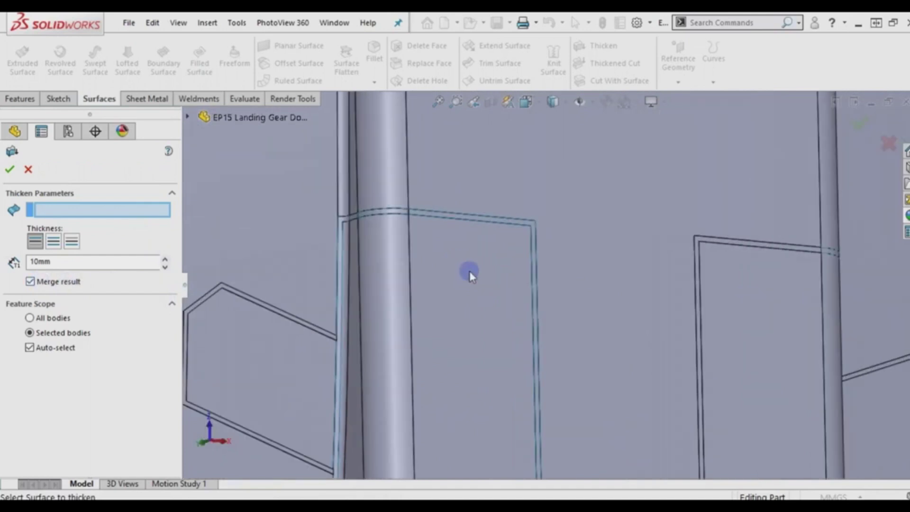
{"action": "left_click", "coordinate": [487, 226]}
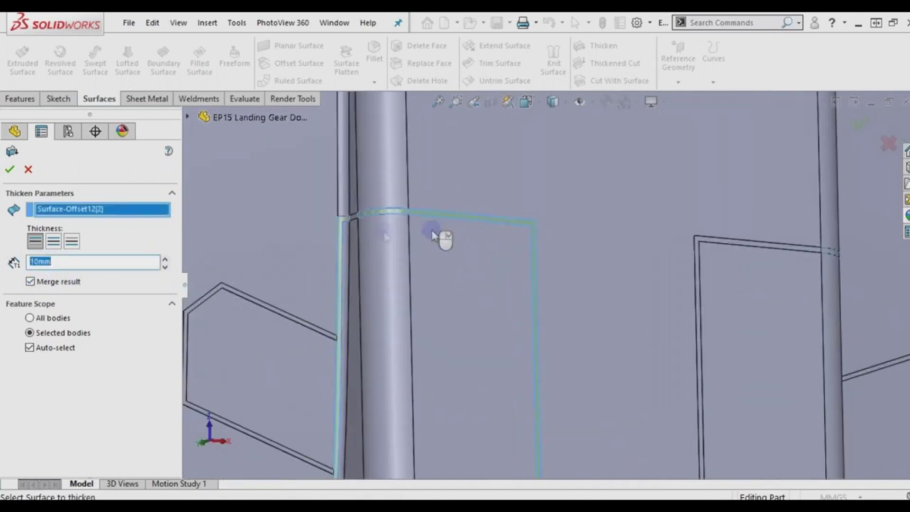
{"action": "scroll", "coordinate": [432, 235], "scroll_direction": "down", "scroll_amount": 2}
{"action": "scroll", "coordinate": [411, 222], "scroll_direction": "up", "scroll_amount": 2}
{"action": "scroll", "coordinate": [436, 227], "scroll_direction": "up", "scroll_amount": 1}
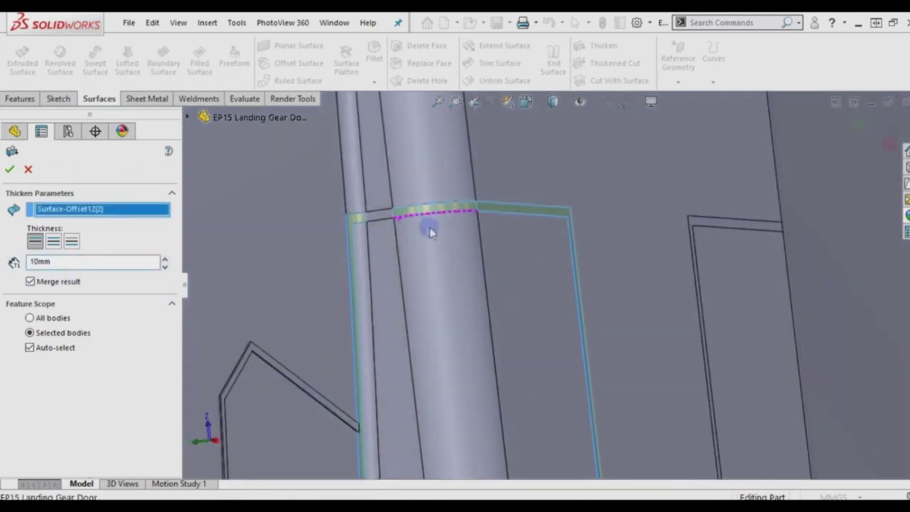
{"action": "scroll", "coordinate": [429, 227], "scroll_direction": "down", "scroll_amount": 2}
{"action": "scroll", "coordinate": [420, 228], "scroll_direction": "down", "scroll_amount": 2}
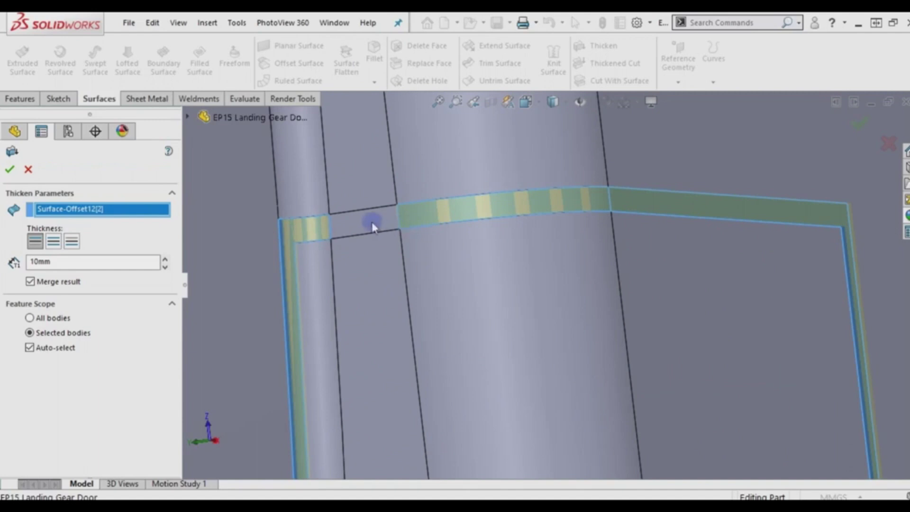
{"action": "left_click", "coordinate": [30, 170]}
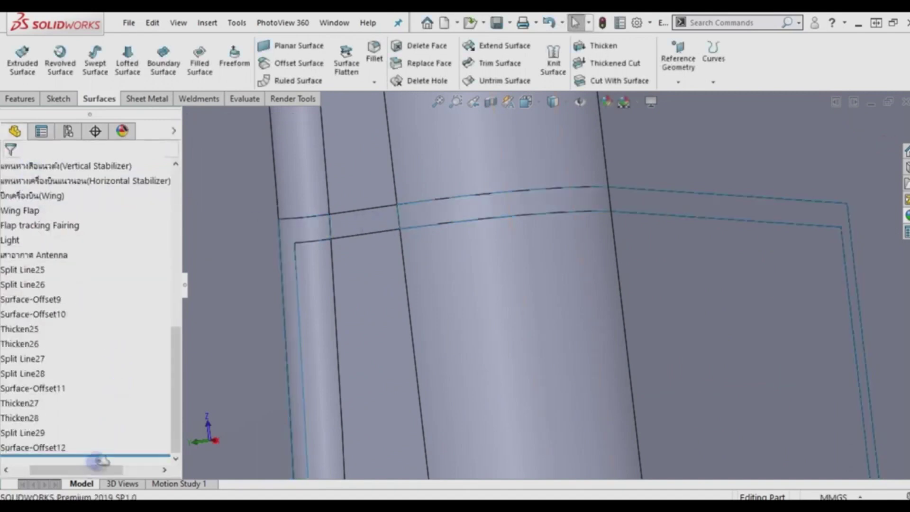
Edit Surface-Offset12 to add Face<12> to its face selection.
{"action": "left_click_drag", "start_coordinate": [100, 460], "coordinate": [82, 461]}
{"action": "left_click", "coordinate": [65, 447]}
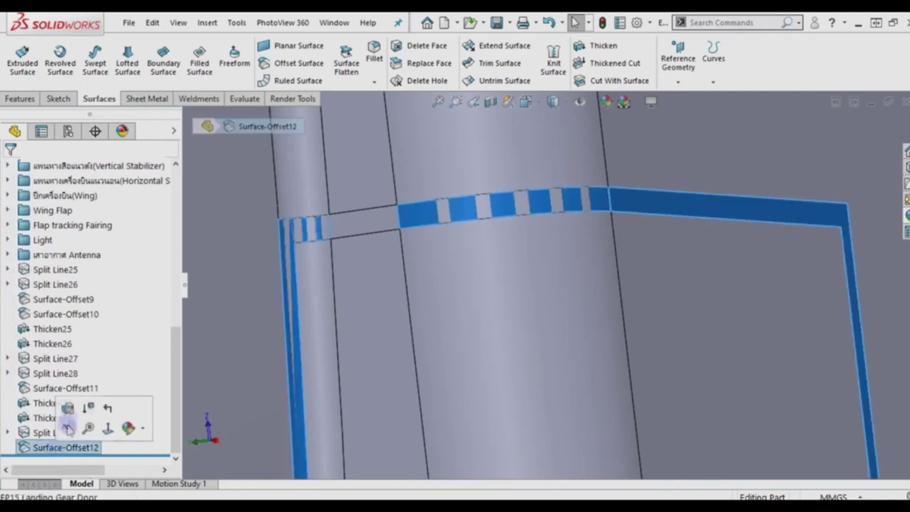
{"action": "left_click", "coordinate": [66, 406]}
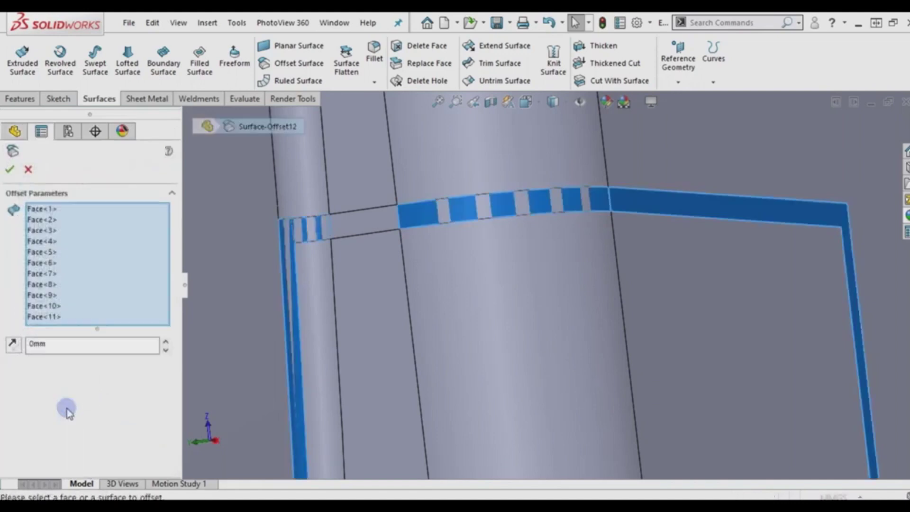
{"action": "scroll", "coordinate": [540, 341], "scroll_direction": "up", "scroll_amount": 2}
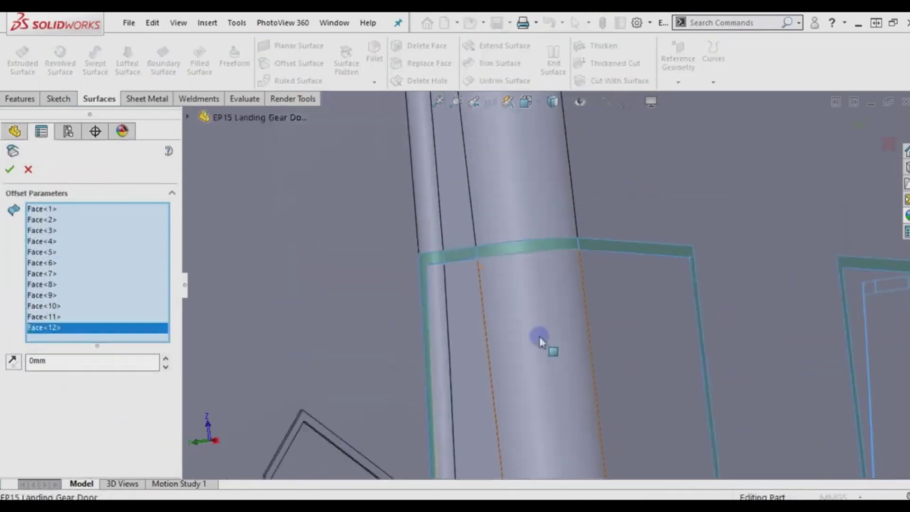
{"action": "scroll", "coordinate": [540, 341], "scroll_direction": "up", "scroll_amount": 2}
{"action": "scroll", "coordinate": [540, 341], "scroll_direction": "up", "scroll_amount": 2}
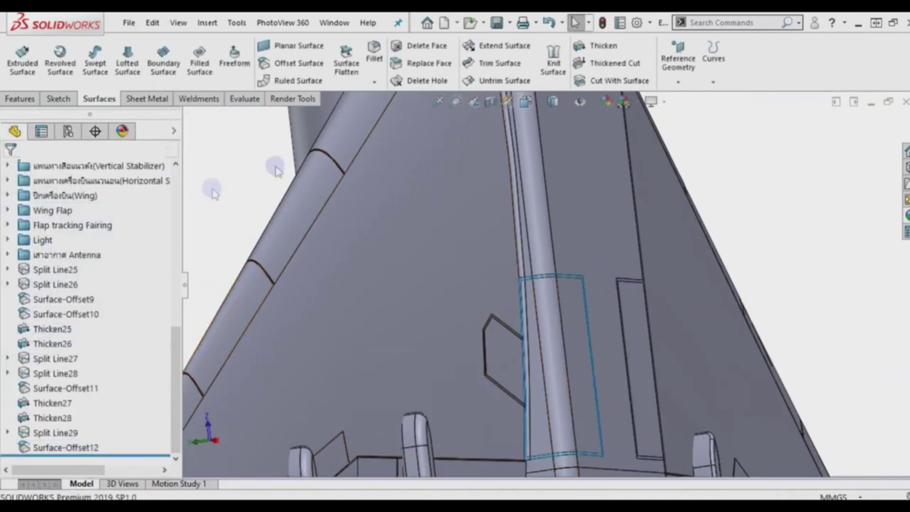
Thicken Surface-Offset12[1] by 10 mm into the first solid door panel.
{"action": "left_click", "coordinate": [598, 45]}
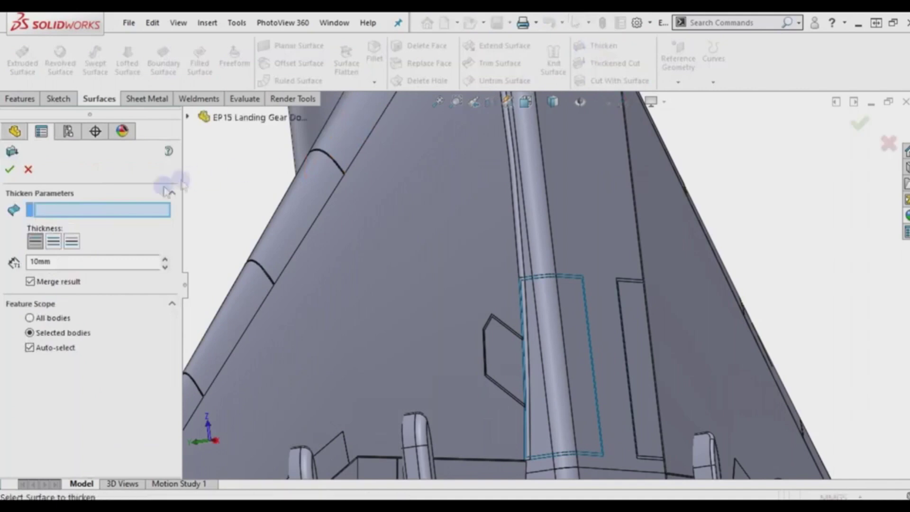
{"action": "scroll", "coordinate": [635, 352], "scroll_direction": "down", "scroll_amount": 2}
{"action": "scroll", "coordinate": [569, 231], "scroll_direction": "down", "scroll_amount": 2}
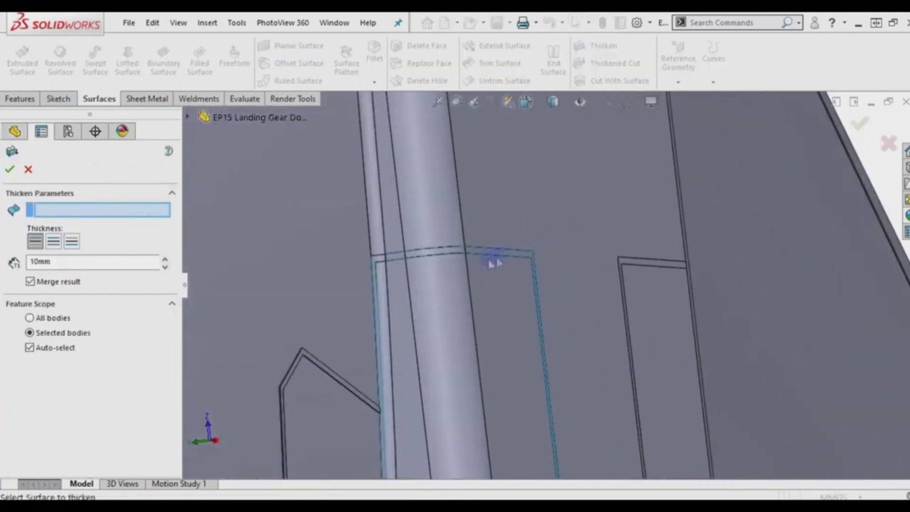
{"action": "left_click", "coordinate": [485, 254]}
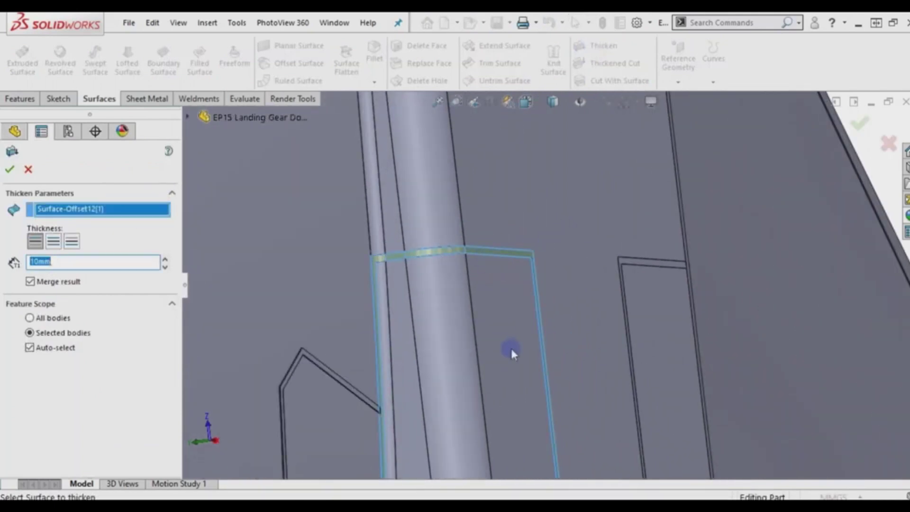
{"action": "scroll", "coordinate": [511, 353], "scroll_direction": "up", "scroll_amount": 2}
{"action": "scroll", "coordinate": [518, 379], "scroll_direction": "up", "scroll_amount": 2}
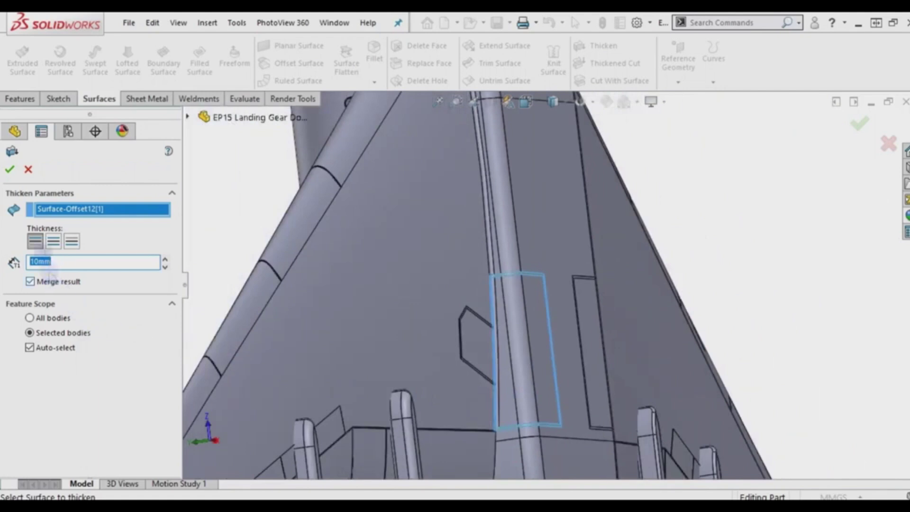
{"action": "key", "text": "Return"}
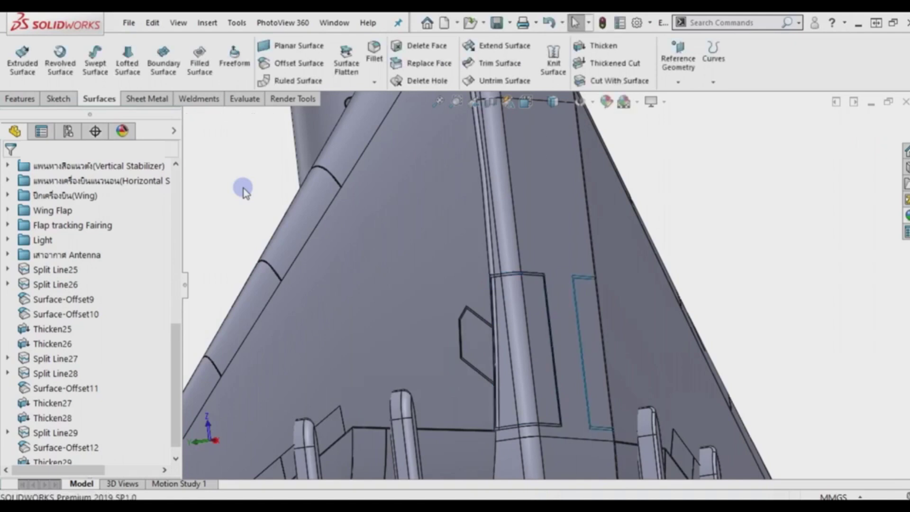
Thicken Surface-Offset12[2] by 10 mm with Merge result into the second door panel.
{"action": "scroll", "coordinate": [574, 422], "scroll_direction": "down", "scroll_amount": 3}
{"action": "scroll", "coordinate": [574, 422], "scroll_direction": "down", "scroll_amount": 2}
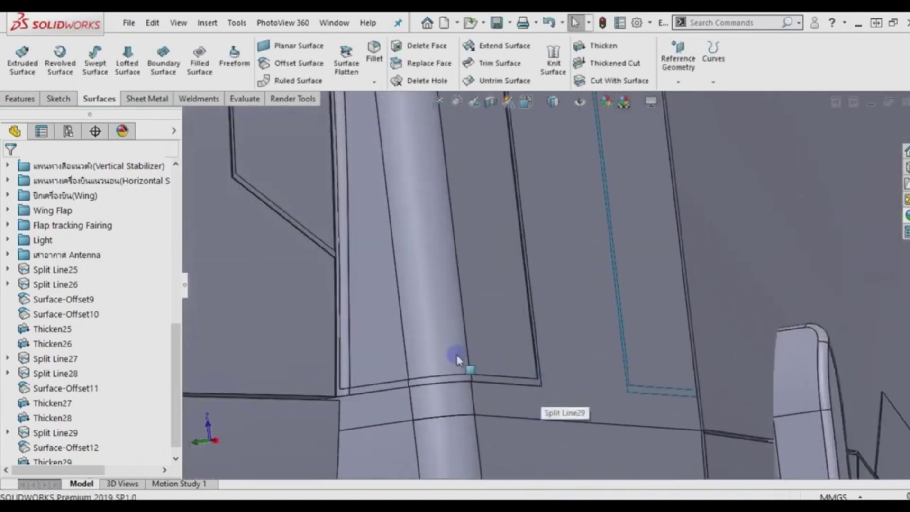
{"action": "scroll", "coordinate": [463, 361], "scroll_direction": "down", "scroll_amount": 2}
{"action": "scroll", "coordinate": [419, 361], "scroll_direction": "down", "scroll_amount": 2}
{"action": "middle_click_drag", "start_coordinate": [419, 328], "coordinate": [401, 297]}
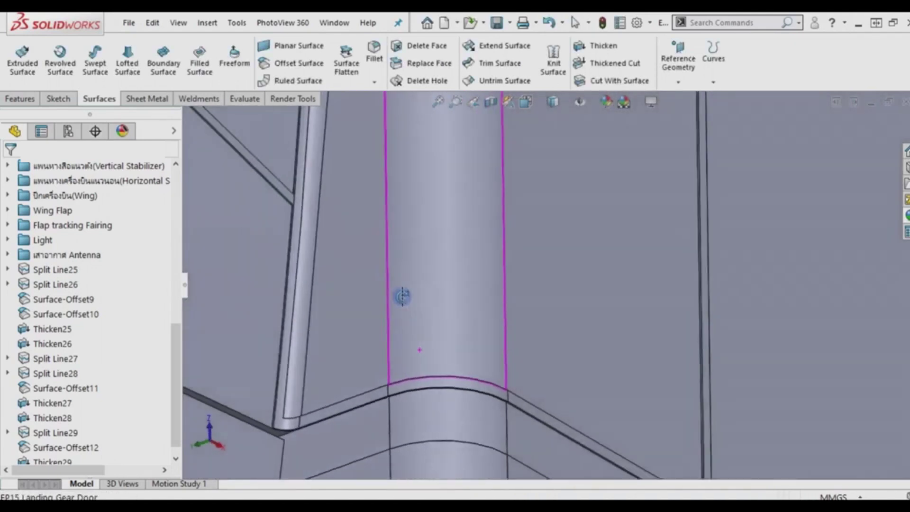
{"action": "scroll", "coordinate": [473, 325], "scroll_direction": "up", "scroll_amount": 2}
{"action": "scroll", "coordinate": [464, 319], "scroll_direction": "down", "scroll_amount": 2}
{"action": "scroll", "coordinate": [464, 318], "scroll_direction": "up", "scroll_amount": 3}
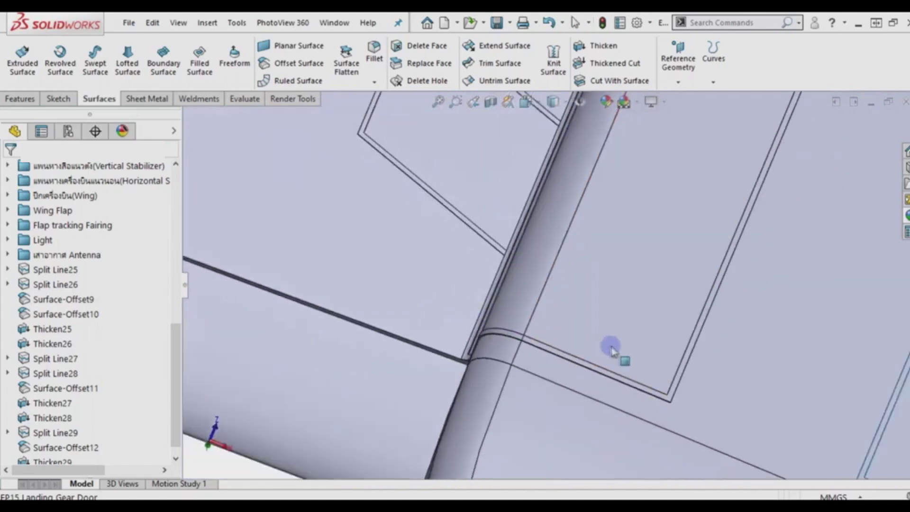
{"action": "scroll", "coordinate": [660, 321], "scroll_direction": "up", "scroll_amount": 2}
{"action": "scroll", "coordinate": [660, 321], "scroll_direction": "down", "scroll_amount": 3}
{"action": "scroll", "coordinate": [638, 308], "scroll_direction": "up", "scroll_amount": 2}
{"action": "scroll", "coordinate": [804, 286], "scroll_direction": "up", "scroll_amount": 2}
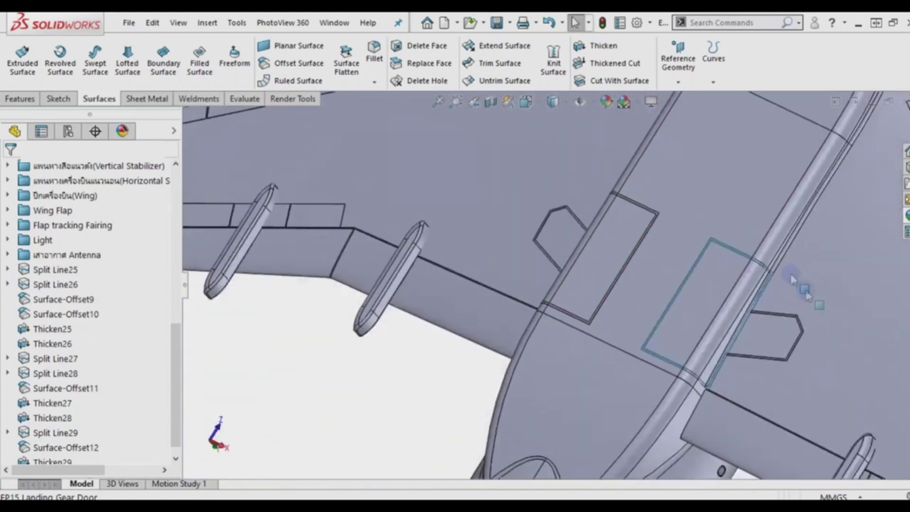
{"action": "scroll", "coordinate": [786, 295], "scroll_direction": "down", "scroll_amount": 2}
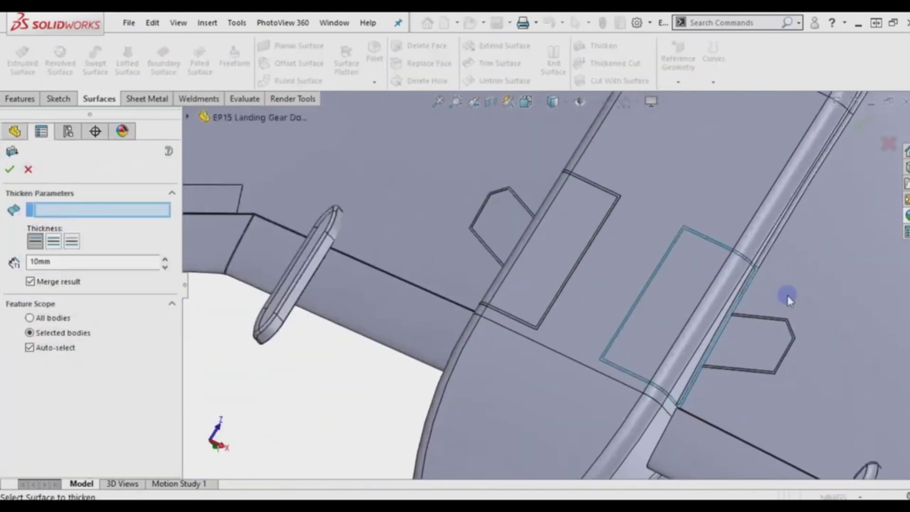
{"action": "scroll", "coordinate": [786, 295], "scroll_direction": "down", "scroll_amount": 2}
{"action": "left_click", "coordinate": [669, 227]}
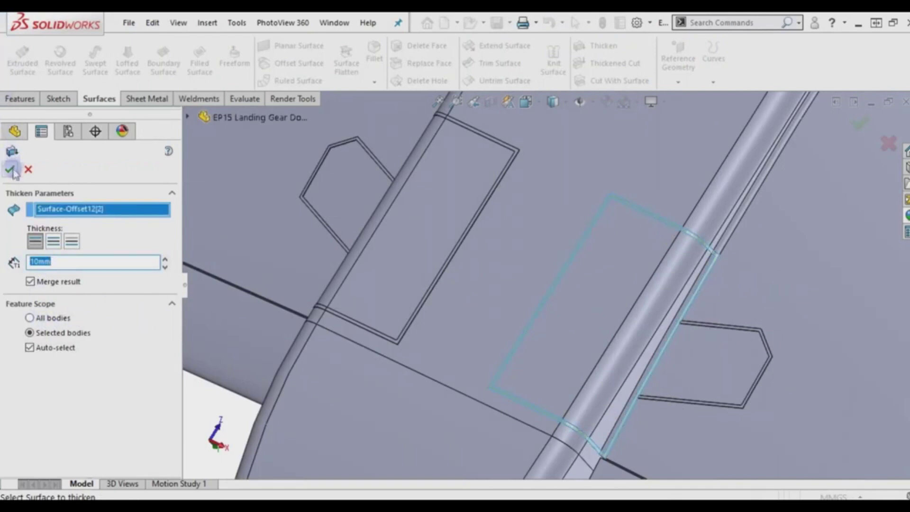
{"action": "right_click", "coordinate": [221, 303]}
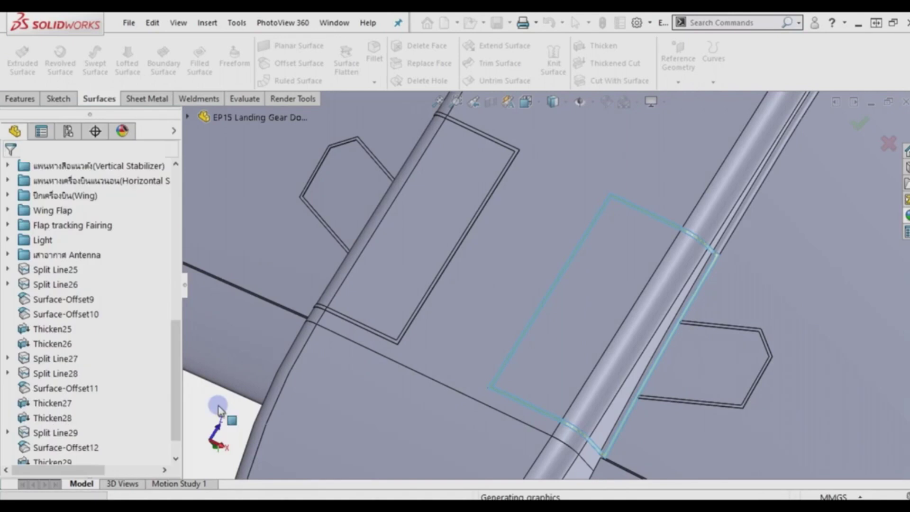
{"action": "scroll", "coordinate": [218, 406], "scroll_direction": "up", "scroll_amount": 5}
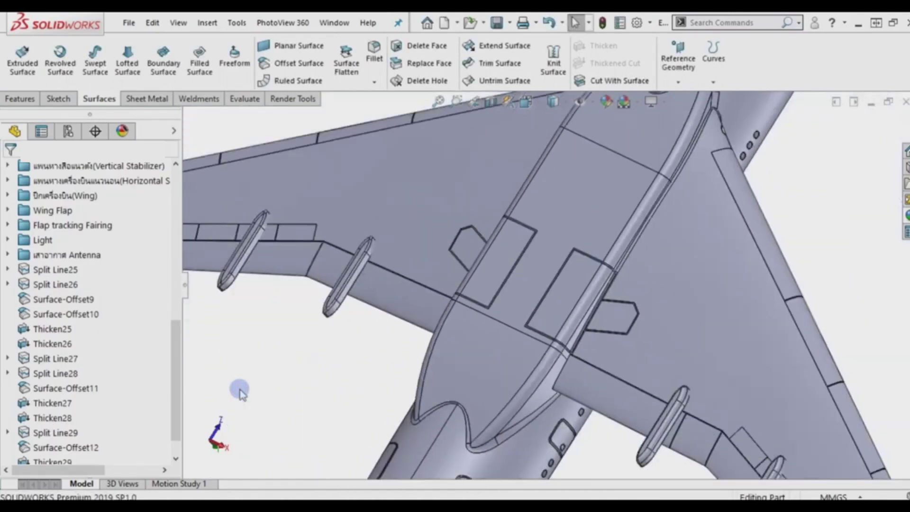
{"action": "scroll", "coordinate": [239, 385], "scroll_direction": "up", "scroll_amount": 3}
{"action": "scroll", "coordinate": [341, 345], "scroll_direction": "up", "scroll_amount": 3}
{"action": "middle_click_drag", "start_coordinate": [399, 305], "coordinate": [521, 265]}
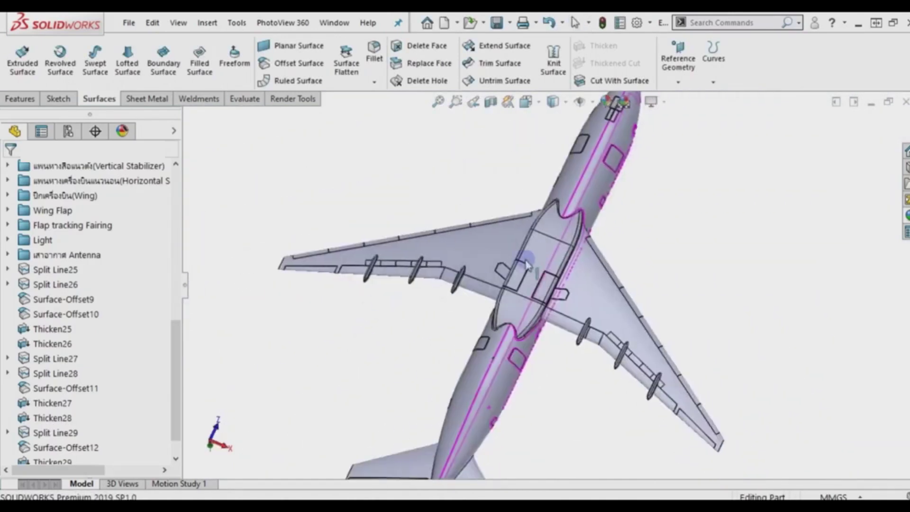
{"action": "scroll", "coordinate": [557, 306], "scroll_direction": "down", "scroll_amount": 4}
{"action": "scroll", "coordinate": [571, 277], "scroll_direction": "down", "scroll_amount": 4}
{"action": "scroll", "coordinate": [572, 271], "scroll_direction": "down", "scroll_amount": 2}
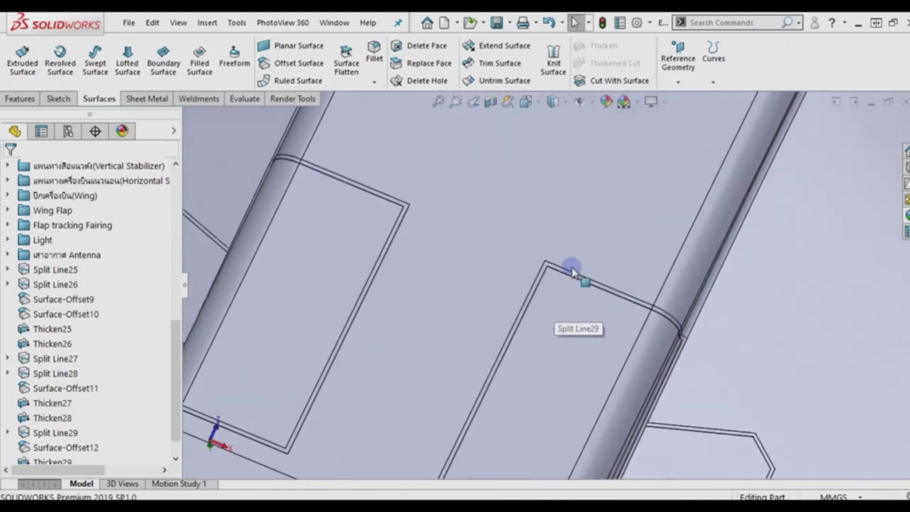
{"action": "scroll", "coordinate": [573, 278], "scroll_direction": "down", "scroll_amount": 2}
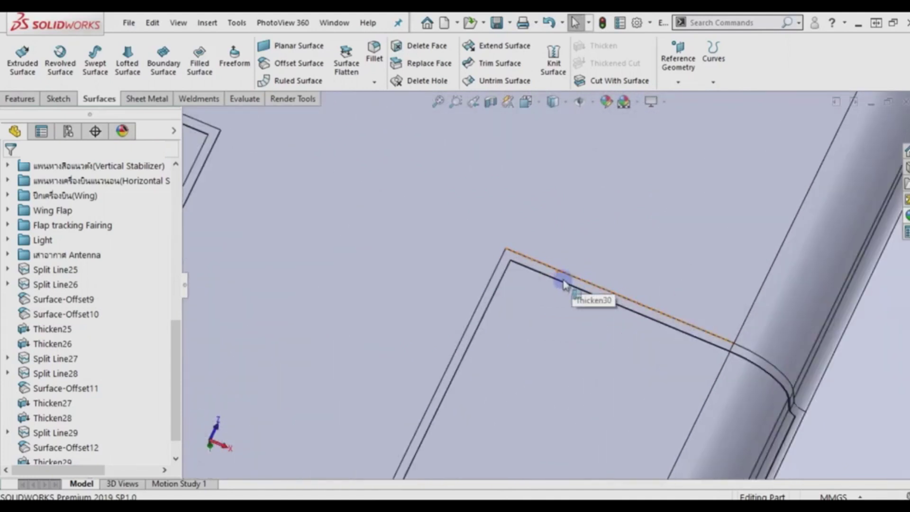
{"action": "left_click", "coordinate": [564, 284]}
{"action": "scroll", "coordinate": [560, 283], "scroll_direction": "up", "scroll_amount": 2}
{"action": "scroll", "coordinate": [521, 292], "scroll_direction": "up", "scroll_amount": 3}
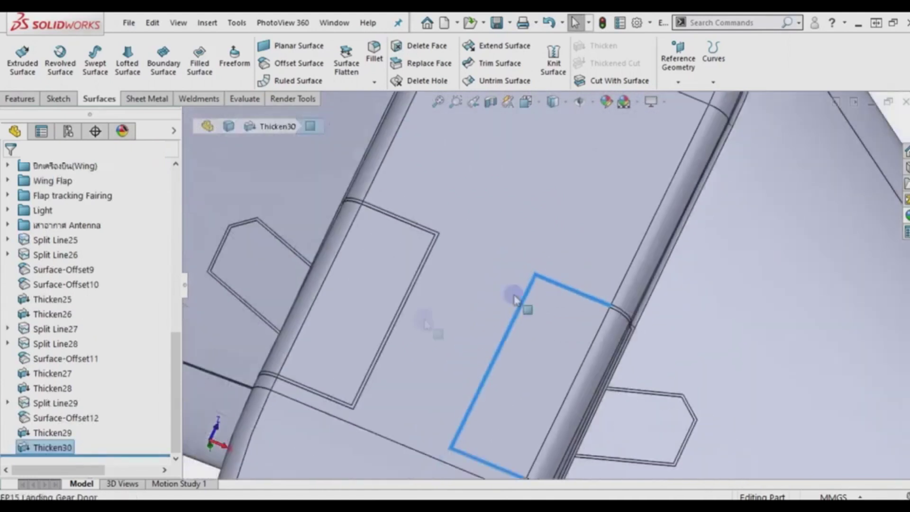
{"action": "left_click", "coordinate": [68, 434]}
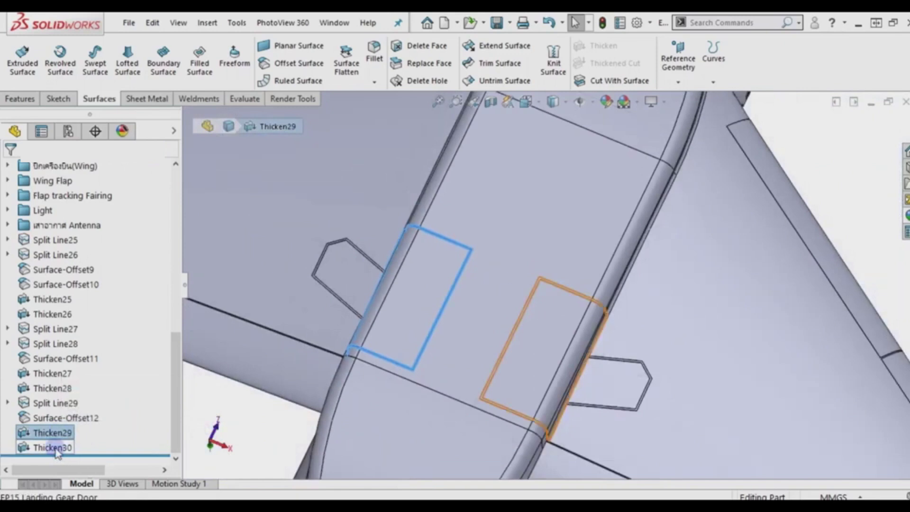
{"action": "left_click", "coordinate": [56, 450]}
{"action": "scroll", "coordinate": [256, 400], "scroll_direction": "up", "scroll_amount": 4}
{"action": "mouse_move", "coordinate": [264, 390]}
{"action": "middle_mouse_down"}
{"action": "mouse_move", "coordinate": [299, 406]}
{"action": "mouse_move", "coordinate": [339, 392]}
{"action": "mouse_move", "coordinate": [539, 275]}
{"action": "middle_mouse_up"}
{"action": "left_click", "coordinate": [340, 385]}
{"action": "key", "text": "f"}
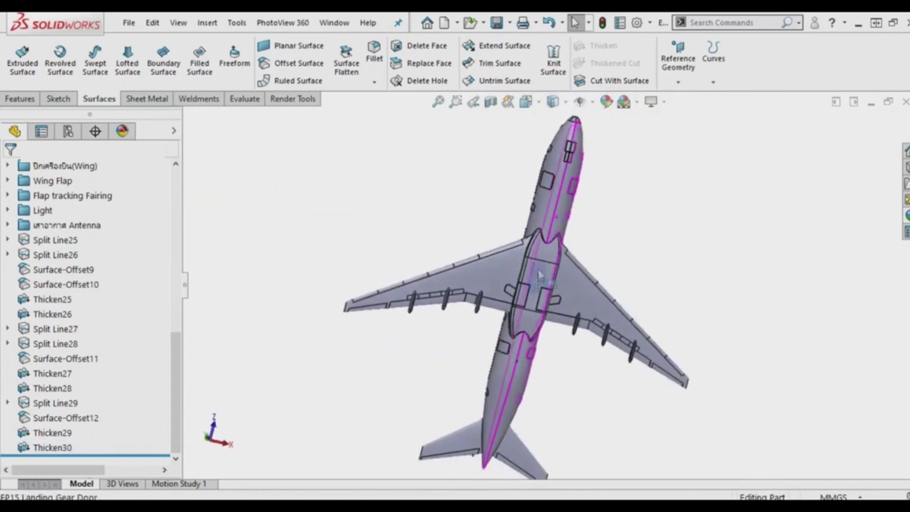
{"action": "scroll", "coordinate": [593, 199], "scroll_direction": "down", "scroll_amount": 3}
{"action": "scroll", "coordinate": [593, 199], "scroll_direction": "up", "scroll_amount": 3}
{"action": "mouse_move", "coordinate": [579, 223]}
{"action": "middle_mouse_down"}
{"action": "mouse_move", "coordinate": [550, 256]}
{"action": "mouse_move", "coordinate": [533, 313]}
{"action": "middle_mouse_up"}
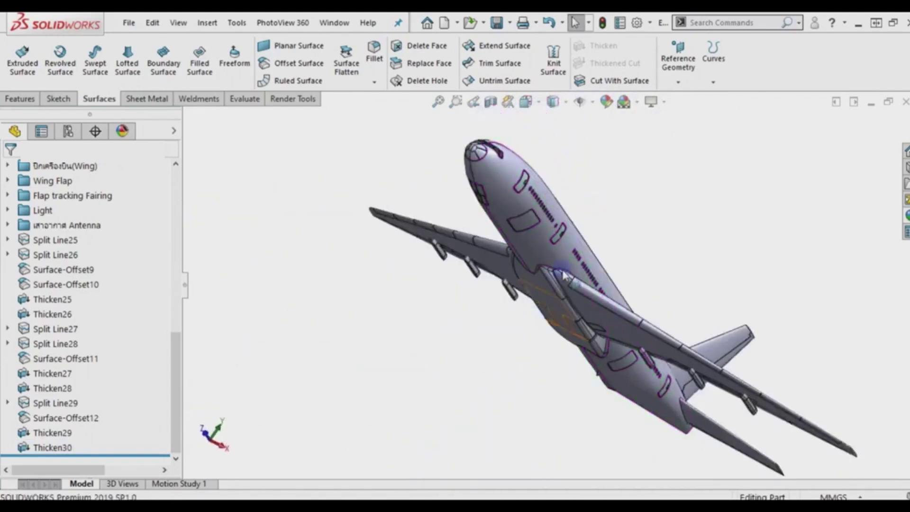
{"action": "scroll", "coordinate": [571, 270], "scroll_direction": "down", "scroll_amount": 3}
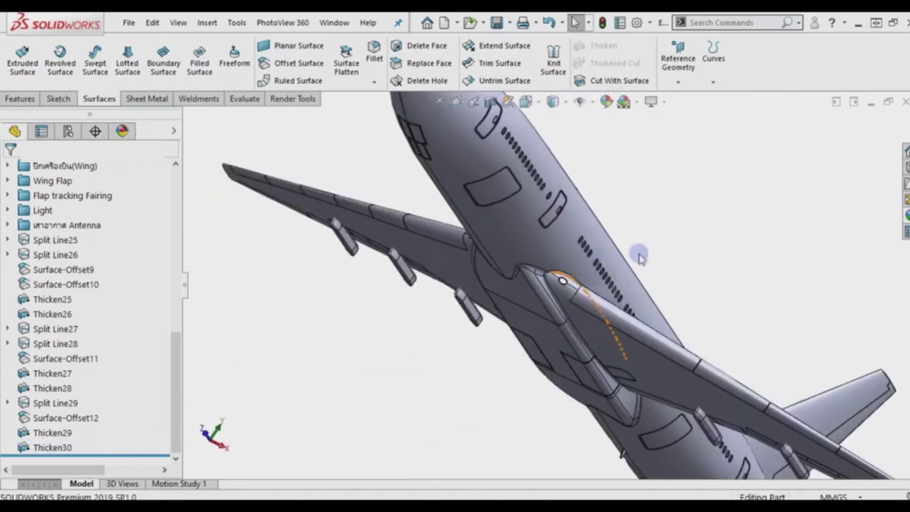